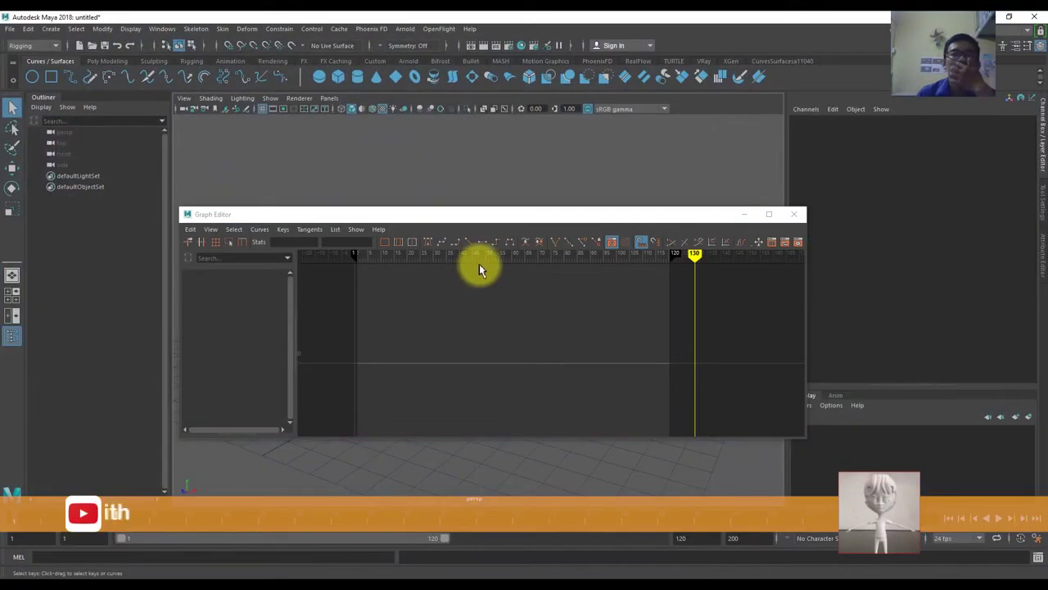
- Close the Graph Editor so the empty perspective grid fills the viewport
left_click(797, 216)
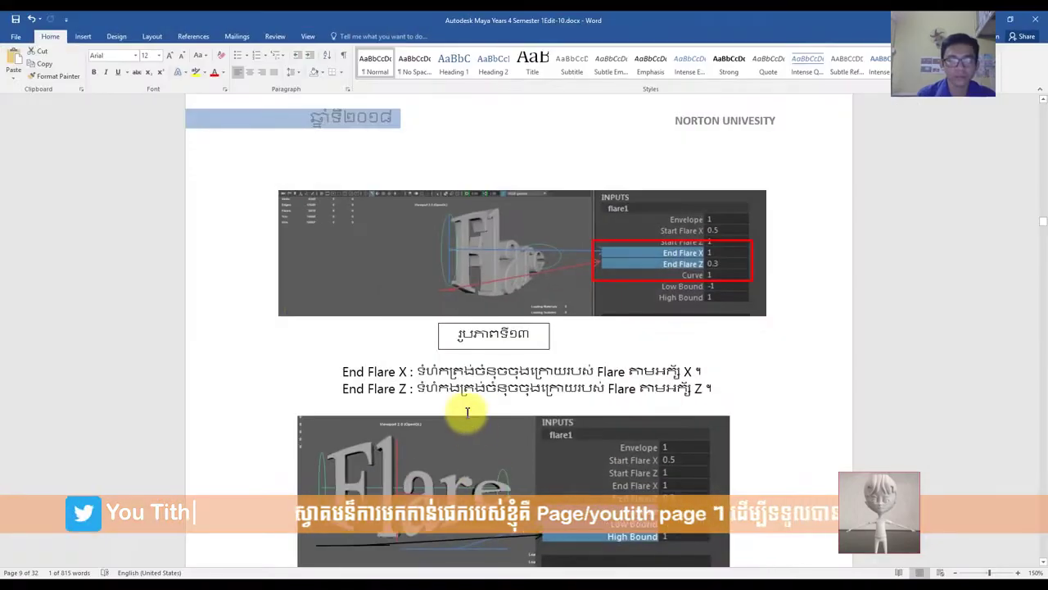
scroll(467, 414, "up", 5)
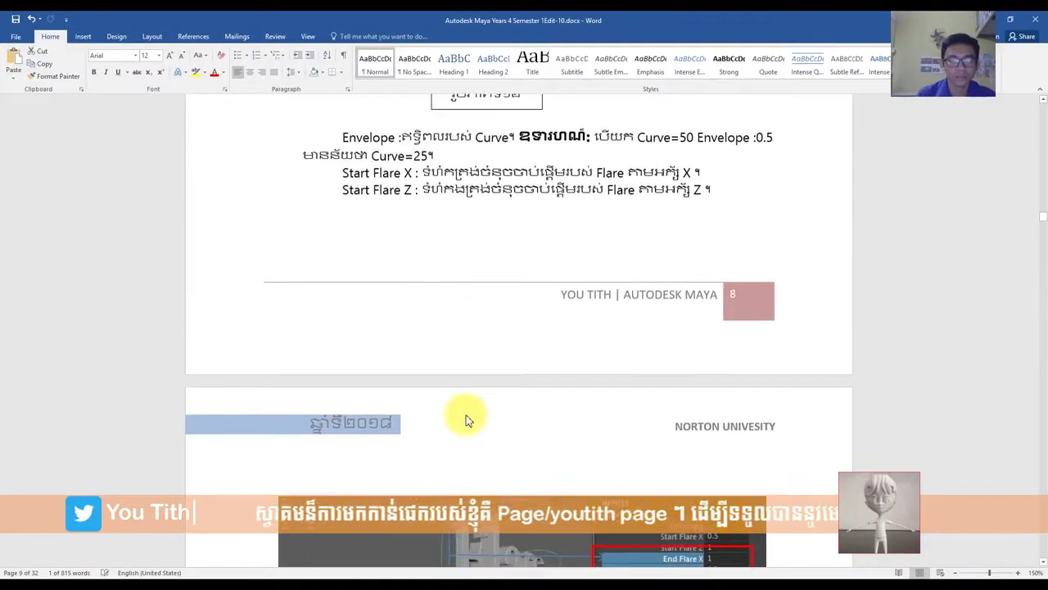
scroll(468, 416, "up", 5)
scroll(466, 418, "up", 5)
scroll(426, 421, "up", 3)
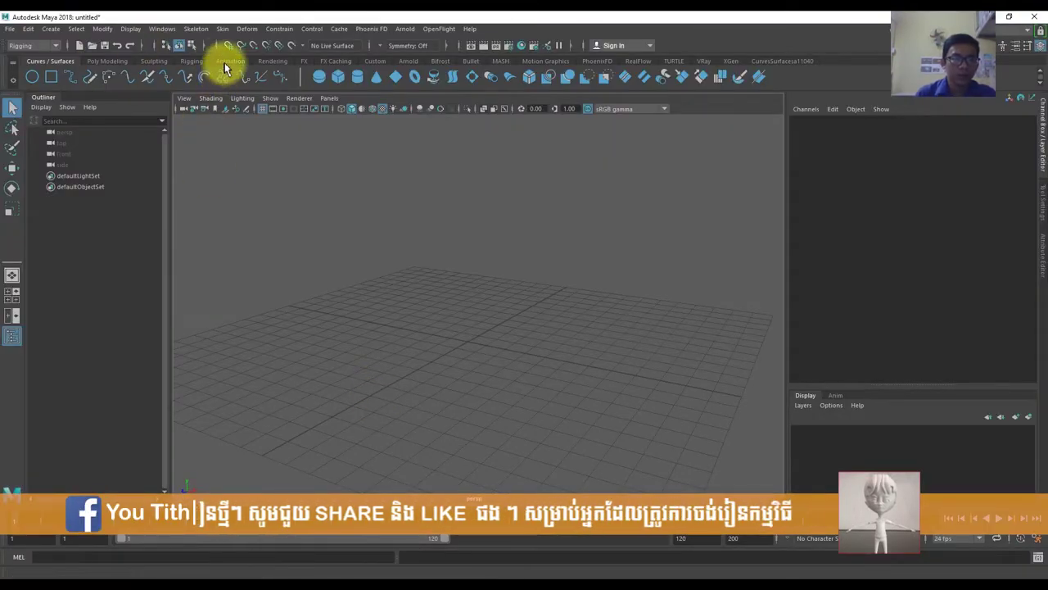
- Create a MASH Type object reading '3D Type' in the viewport
left_click(497, 62)
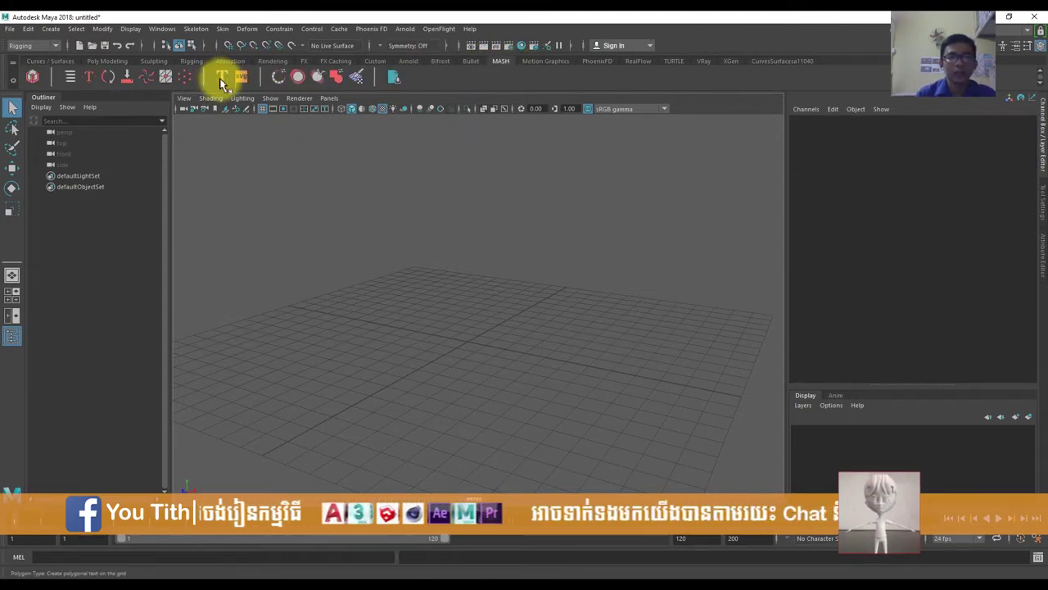
left_click(51, 28)
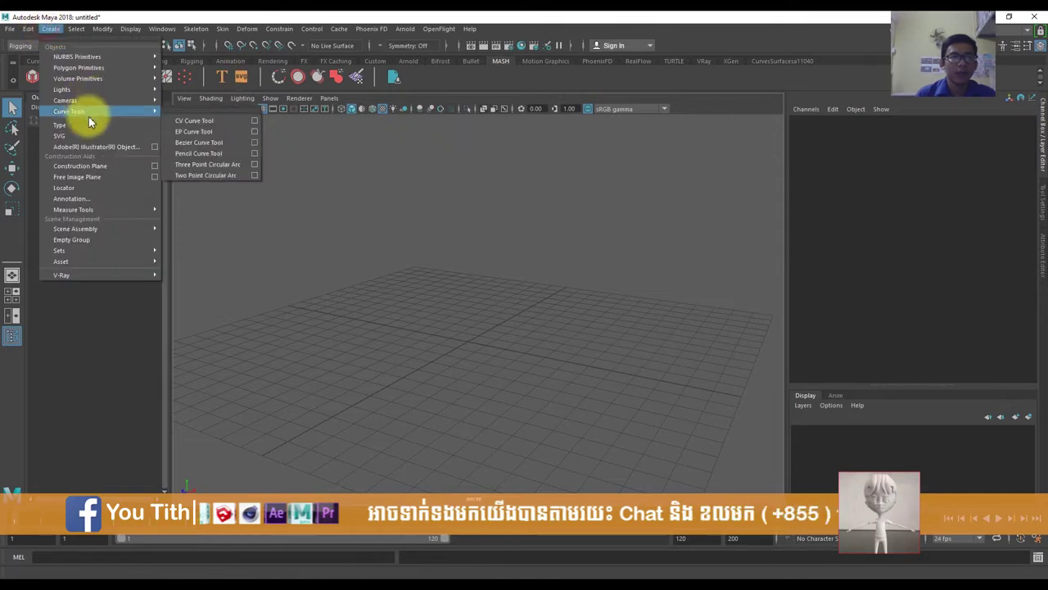
left_click(463, 273)
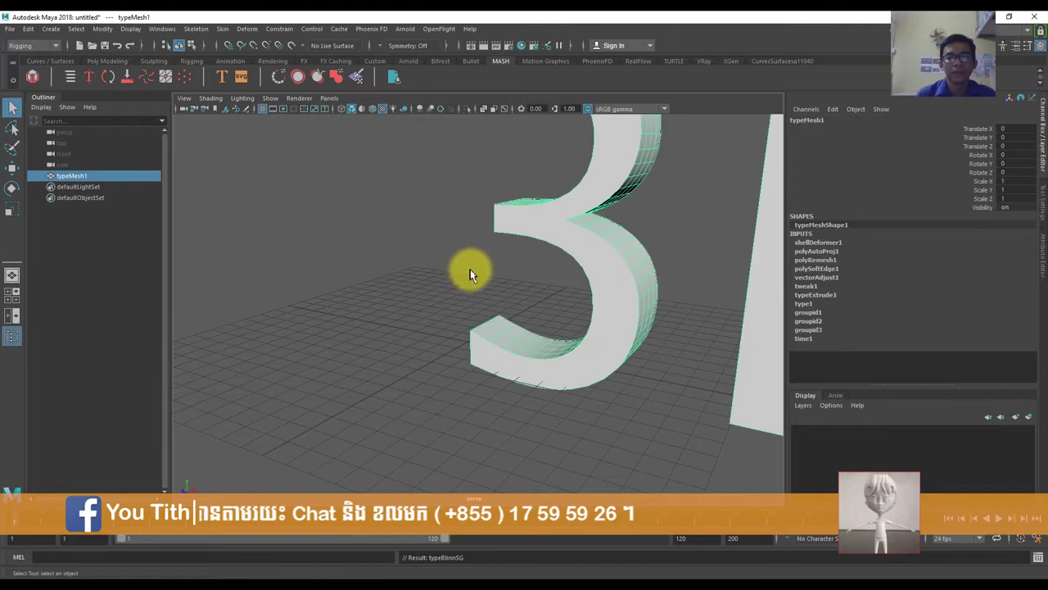
scroll(491, 275, "down", 5)
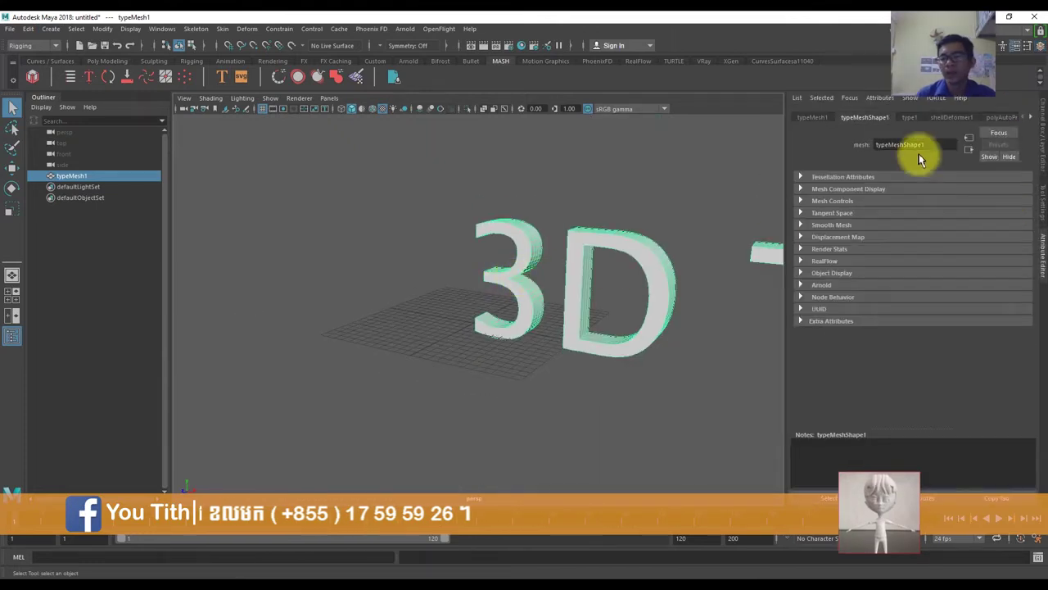
- Inspect the type1 text content and generator settings, selecting the '3D Type' text
left_click(908, 117)
left_click_drag(854, 194, 725, 187)
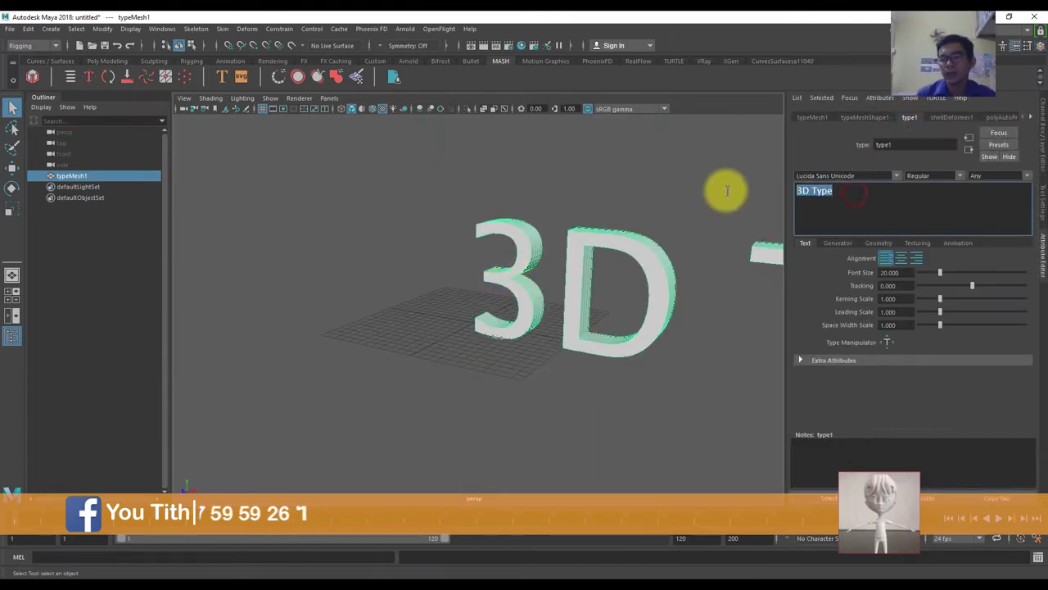
key("ctrl+c")
left_click(835, 242)
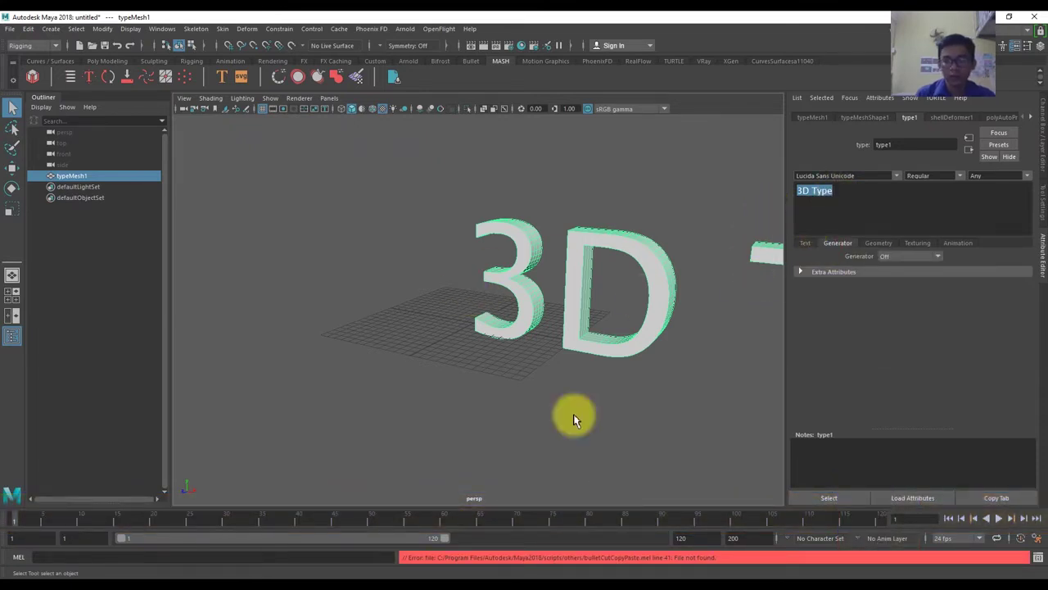
left_click(737, 269)
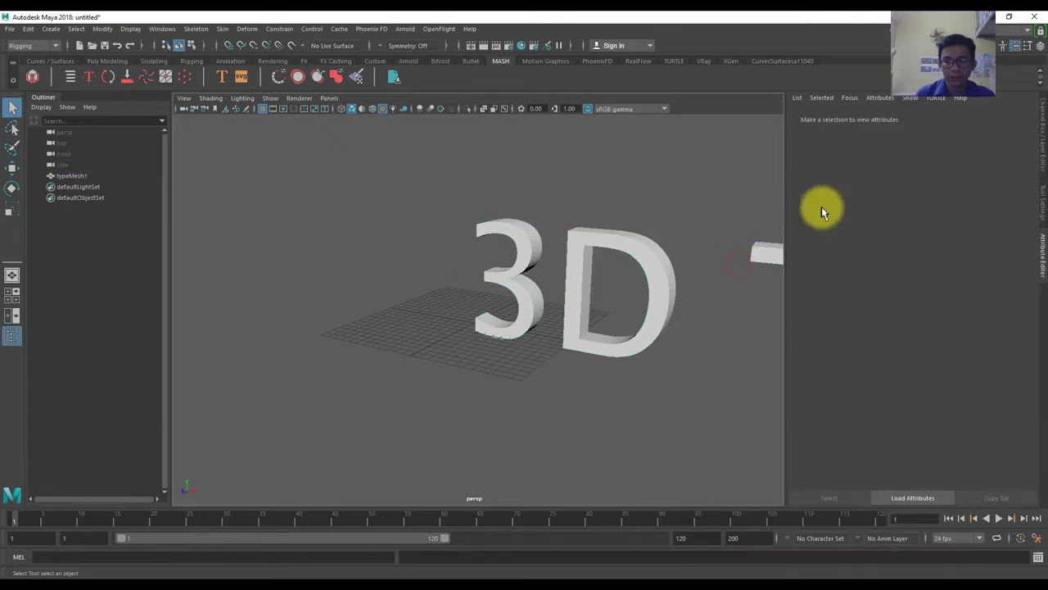
- Copy 'Flare' from the Word heading, then select '3D Type' in Maya's content field
left_click(599, 255)
left_click(492, 577)
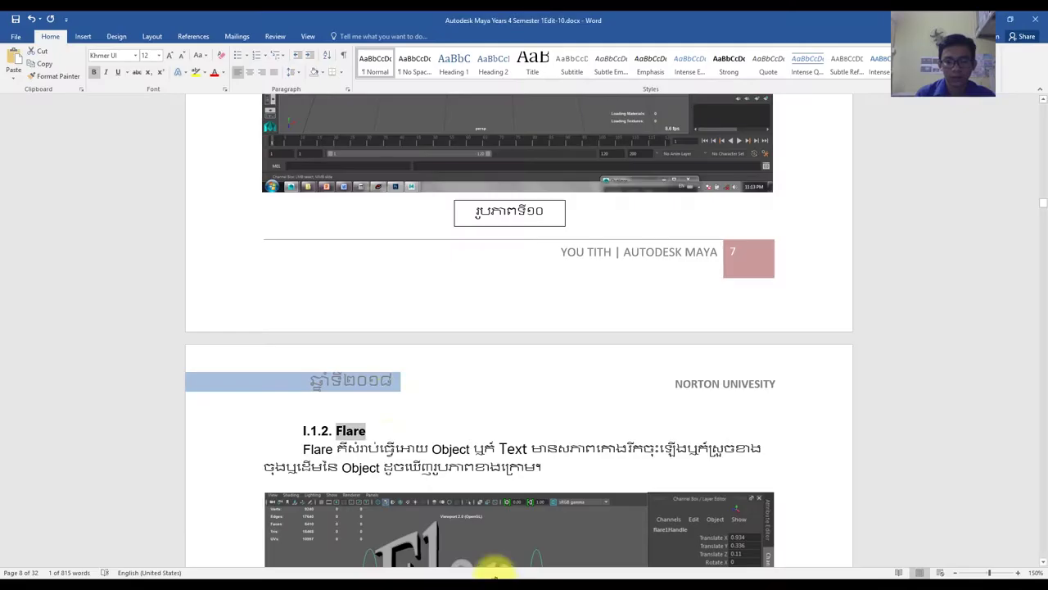
right_click(343, 437)
left_click(370, 302)
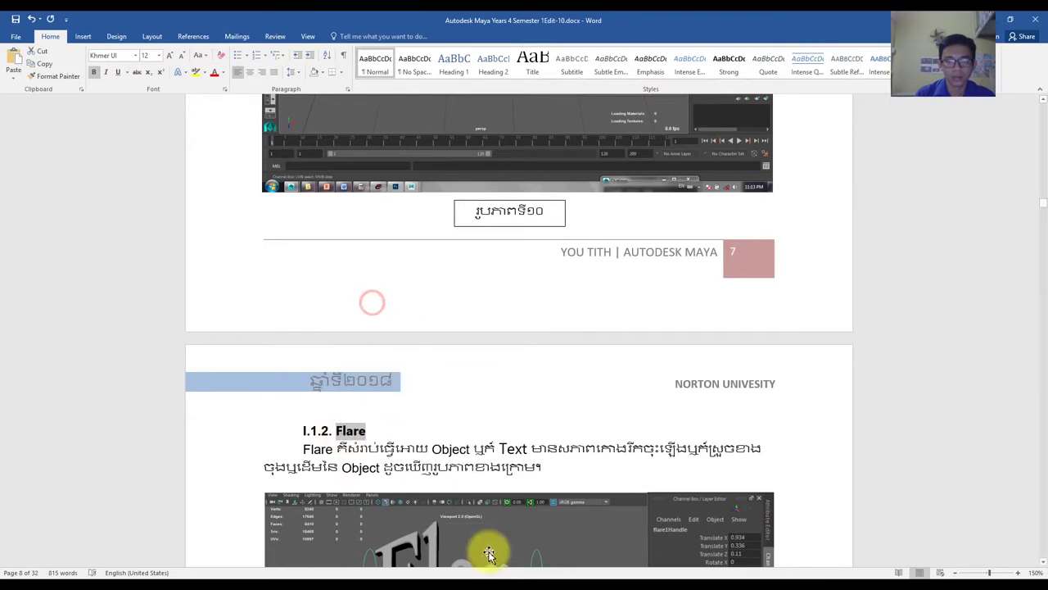
left_click(338, 576)
left_click(815, 196)
left_click_drag(845, 190, 762, 188)
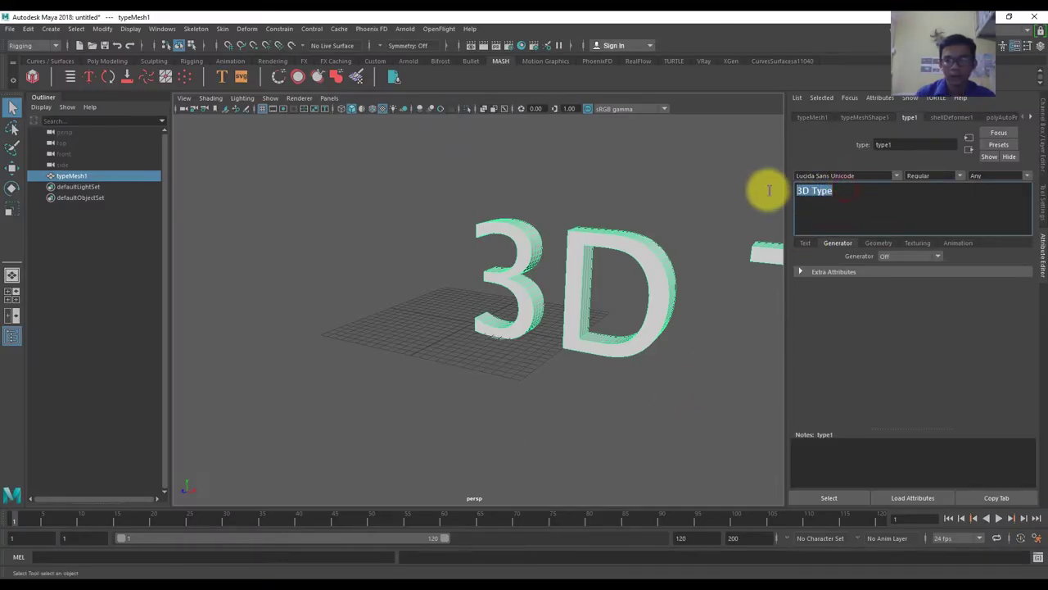
- Paste 'Flare' over '3D Type' so the text reads Flare
right_click(836, 191)
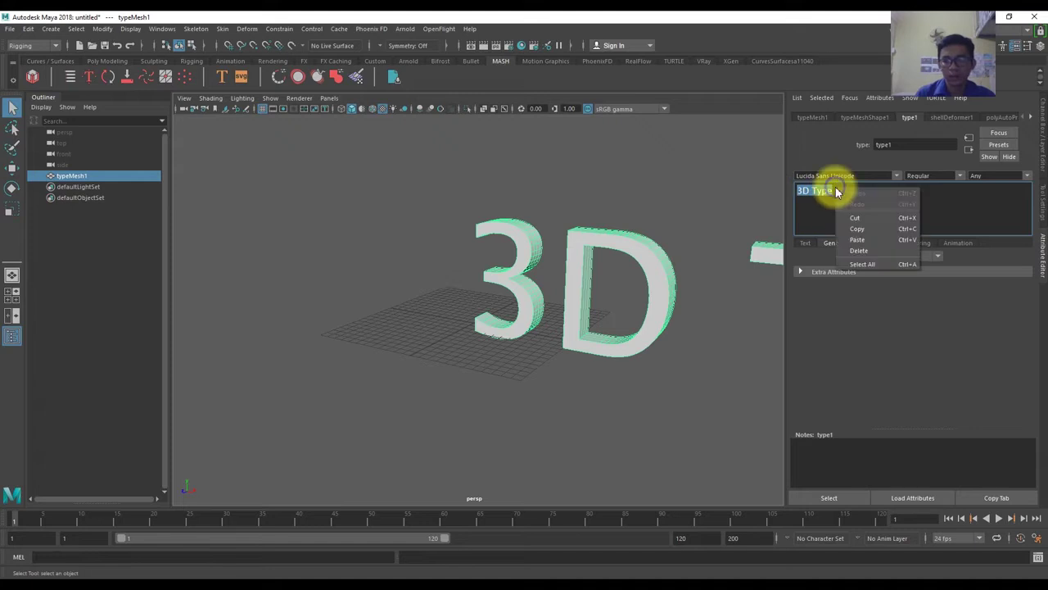
left_click(864, 244)
key("f")
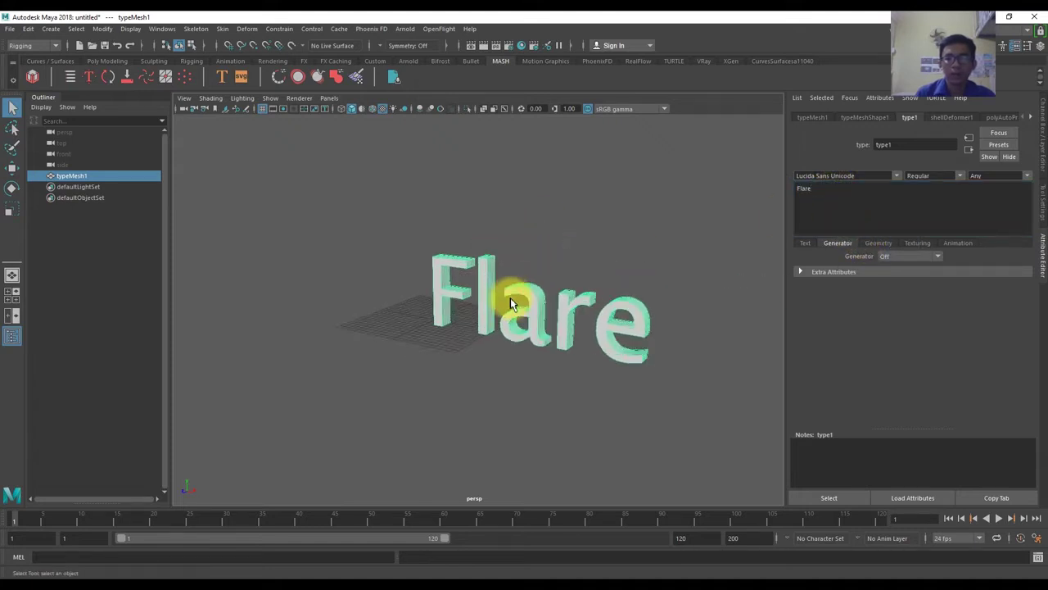
scroll(512, 298, "up", 5)
scroll(483, 291, "down", 4)
scroll(458, 279, "up", 4)
scroll(475, 274, "up", 2)
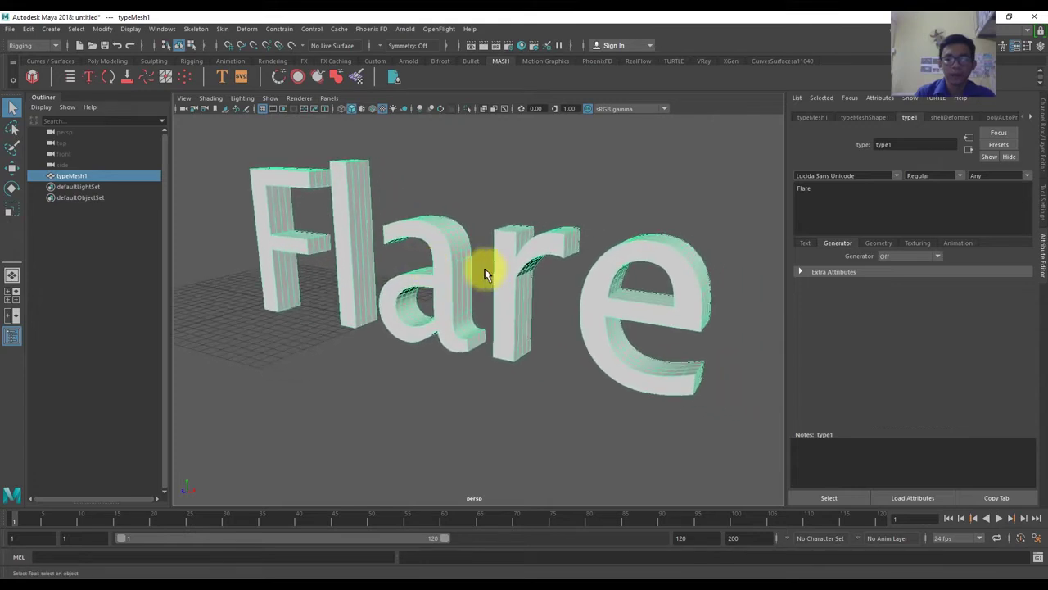
scroll(524, 269, "down", 2)
- Enable Bevel under Geometry > Bevels to give the Flare letters bevelled edges
left_click(875, 244)
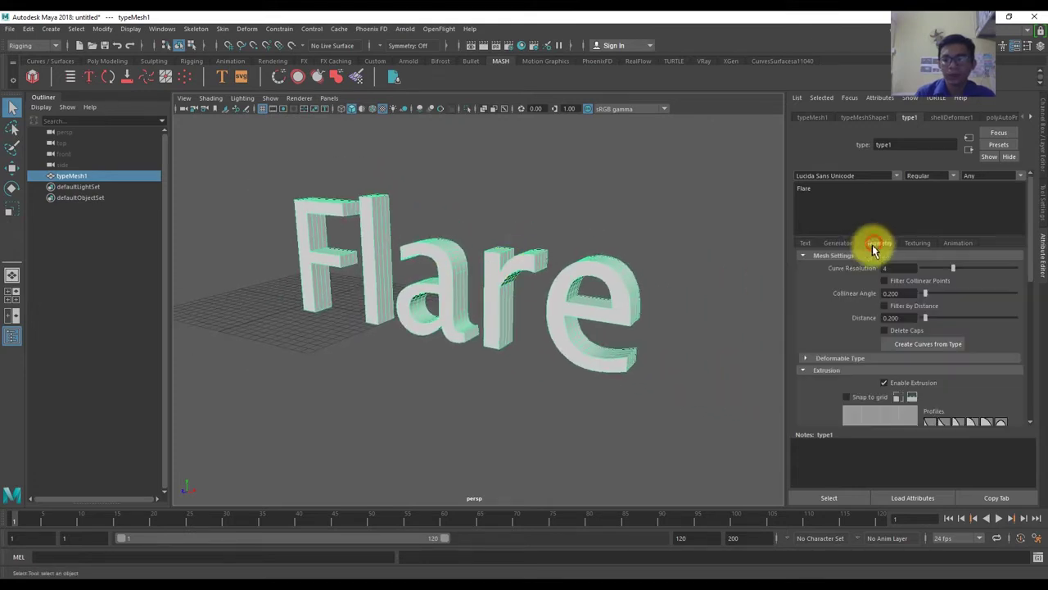
left_click(837, 246)
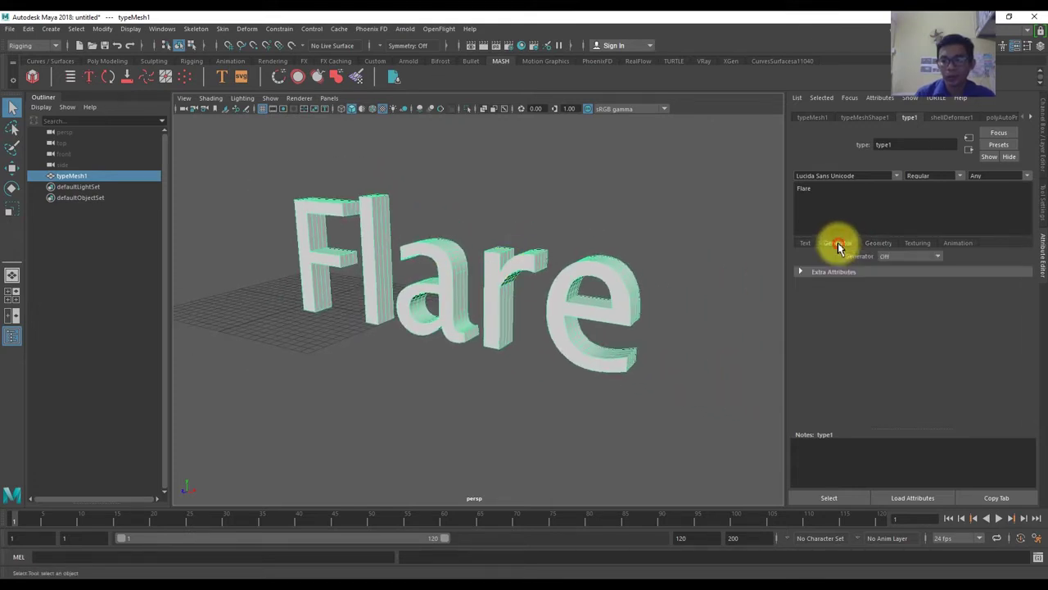
left_click(881, 243)
left_click_drag(1029, 238, 1024, 293)
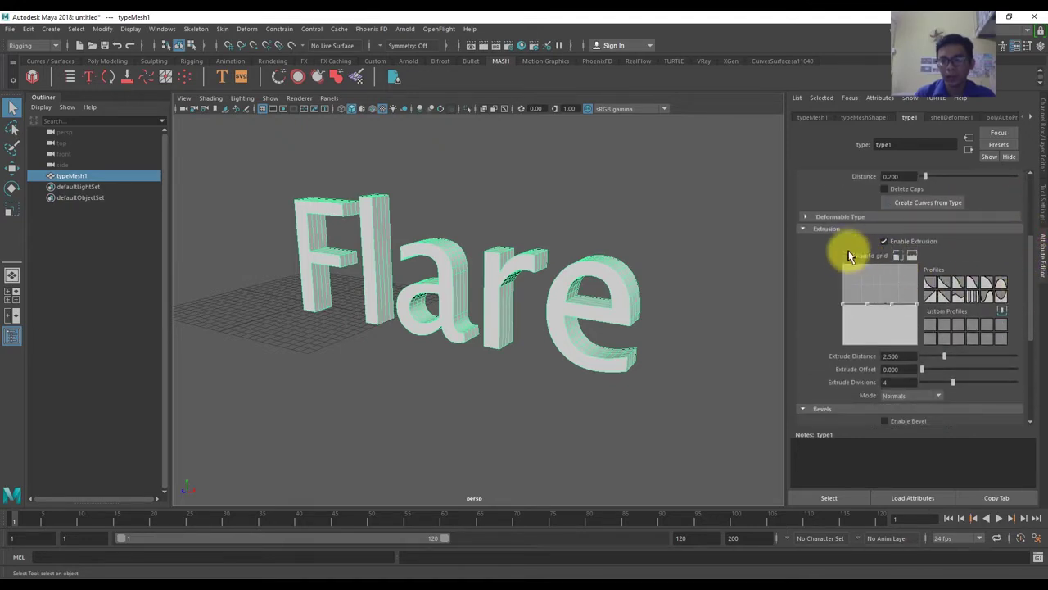
scroll(847, 250, "down", 2)
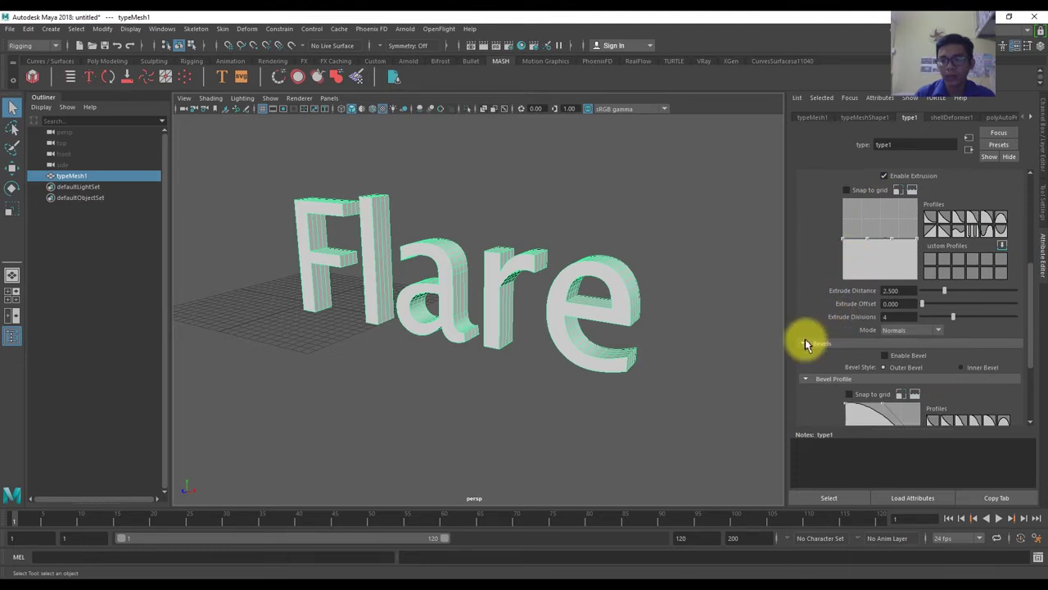
left_click(884, 355)
mouse_move(614, 297)
left_mouse_down("alt")
mouse_move(374, 301)
mouse_move(533, 323)
mouse_move(578, 304)
mouse_move(572, 222)
mouse_move(593, 231)
mouse_move(543, 257)
mouse_move(567, 267)
left_mouse_up("alt")
scroll(572, 222, "down", 5)
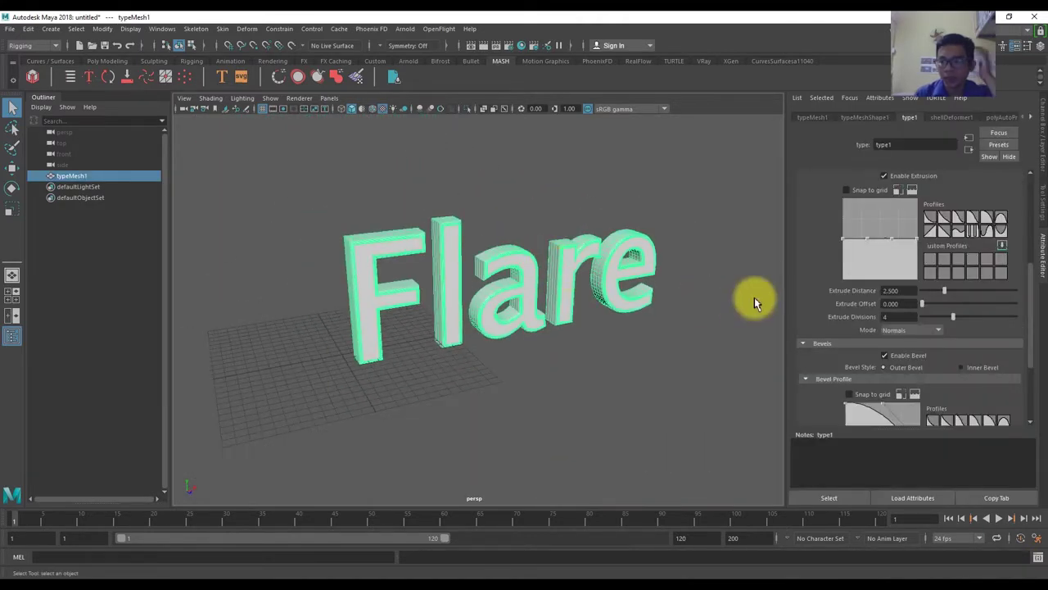
- Centre-align the Flare text in the Text settings and view it at a three-quarter angle
key("w")
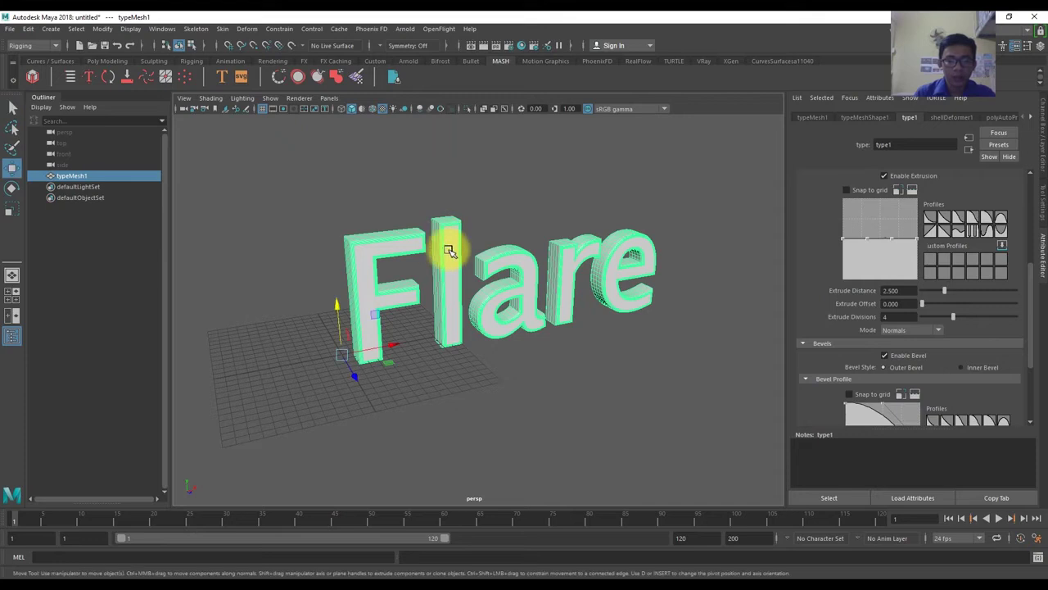
scroll(860, 283, "up", 3)
scroll(878, 281, "up", 3)
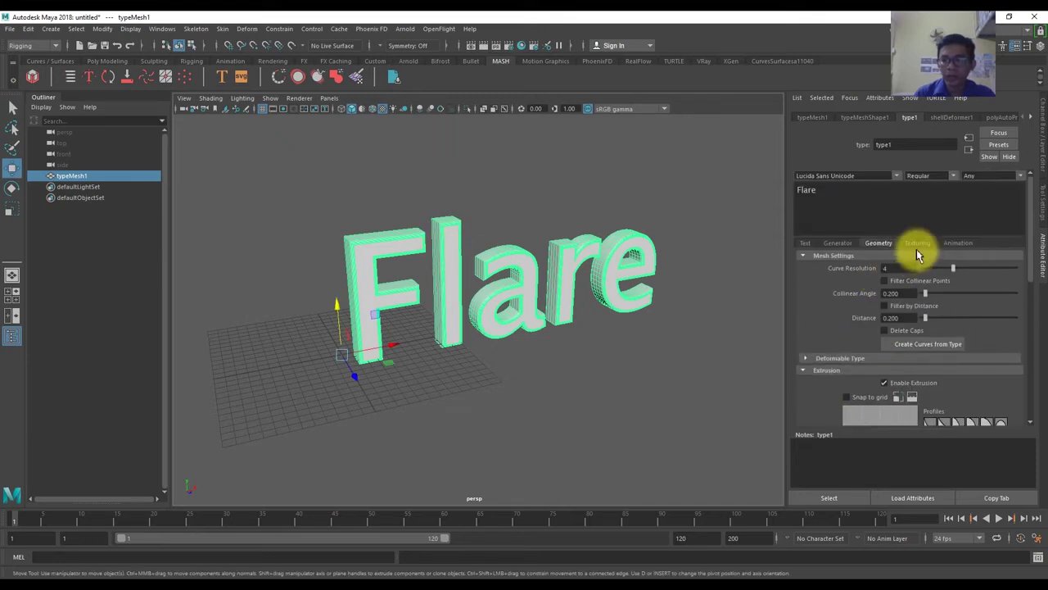
left_click(918, 244)
left_click(950, 244)
left_click(835, 244)
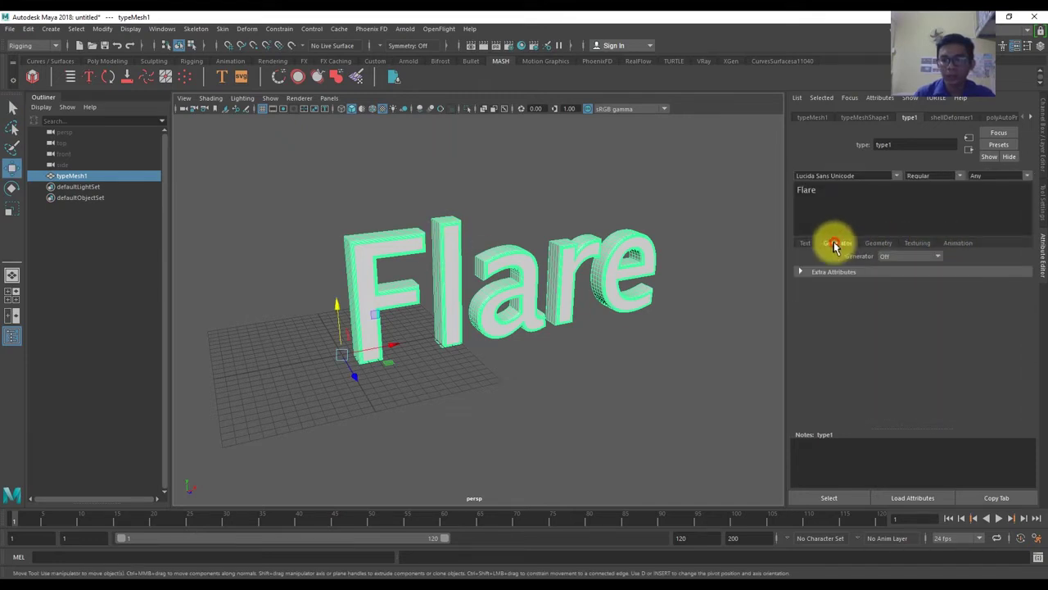
left_click(806, 245)
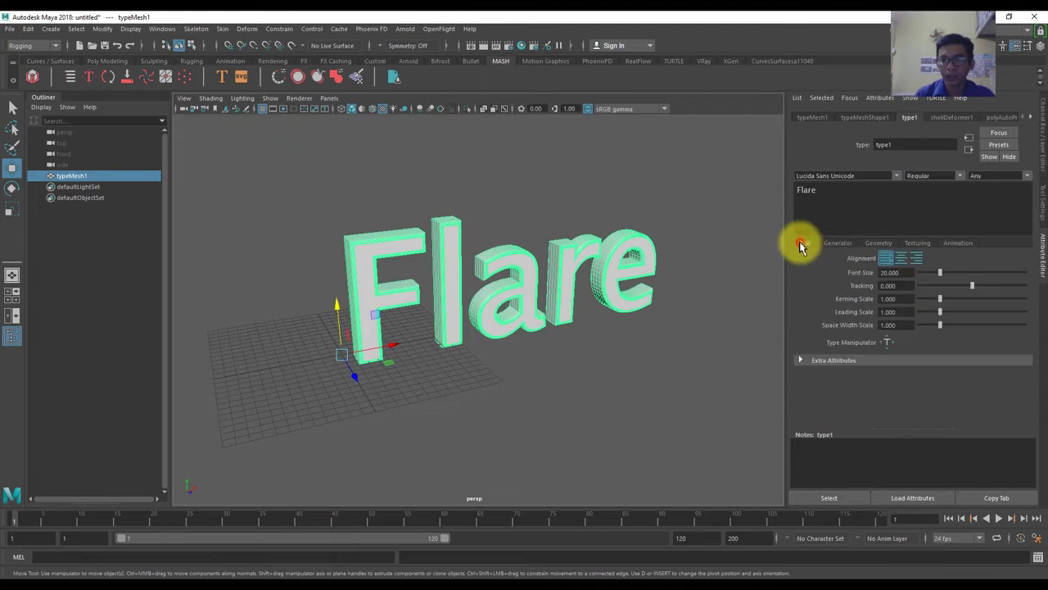
left_click(901, 257)
left_click_drag(463, 308, 569, 306, "alt")
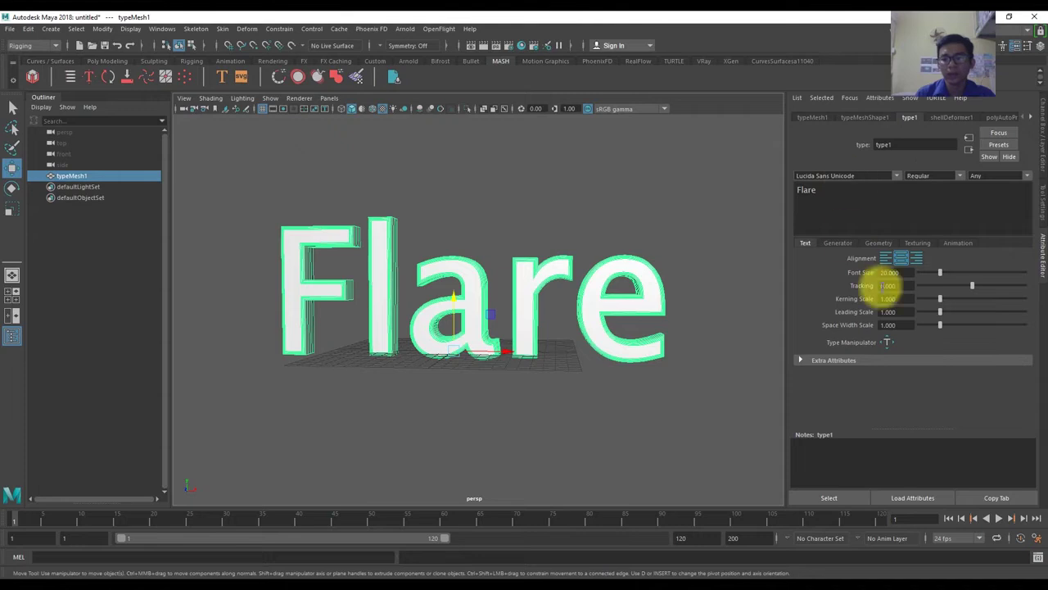
scroll(399, 222, "down", 3)
mouse_move(398, 222)
left_mouse_down("alt")
mouse_move(363, 262)
mouse_move(419, 293)
mouse_move(423, 271)
left_mouse_up("alt")
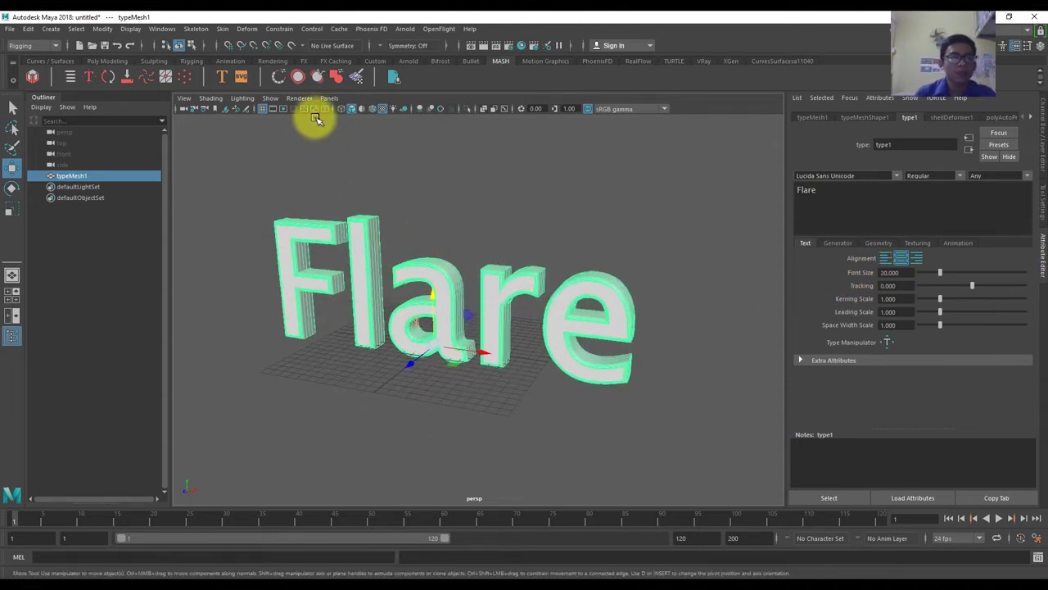
- Switch Maya to the Modeling menu set
left_click(490, 576)
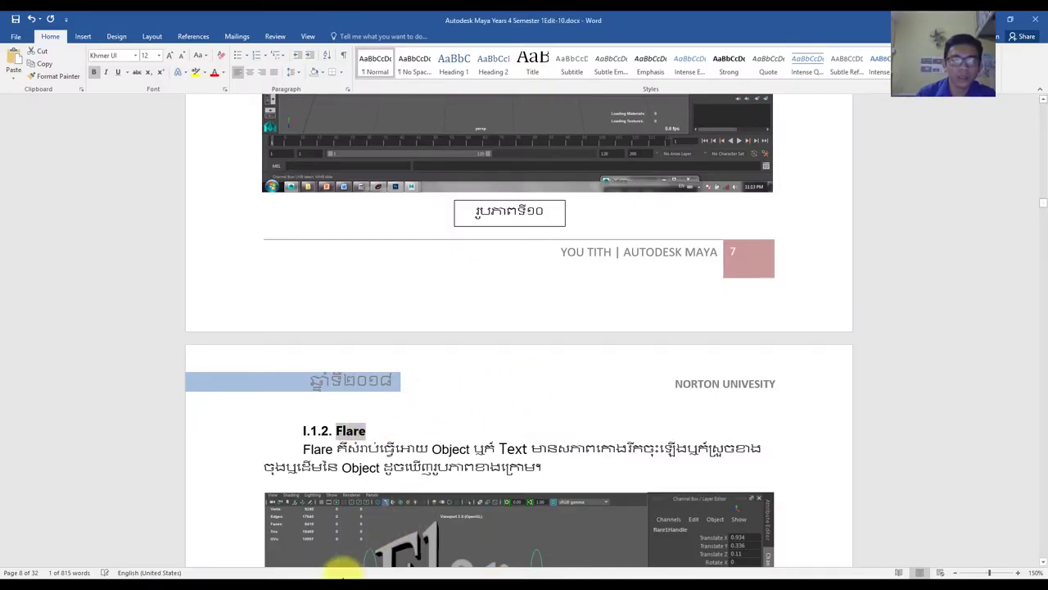
left_click(343, 573)
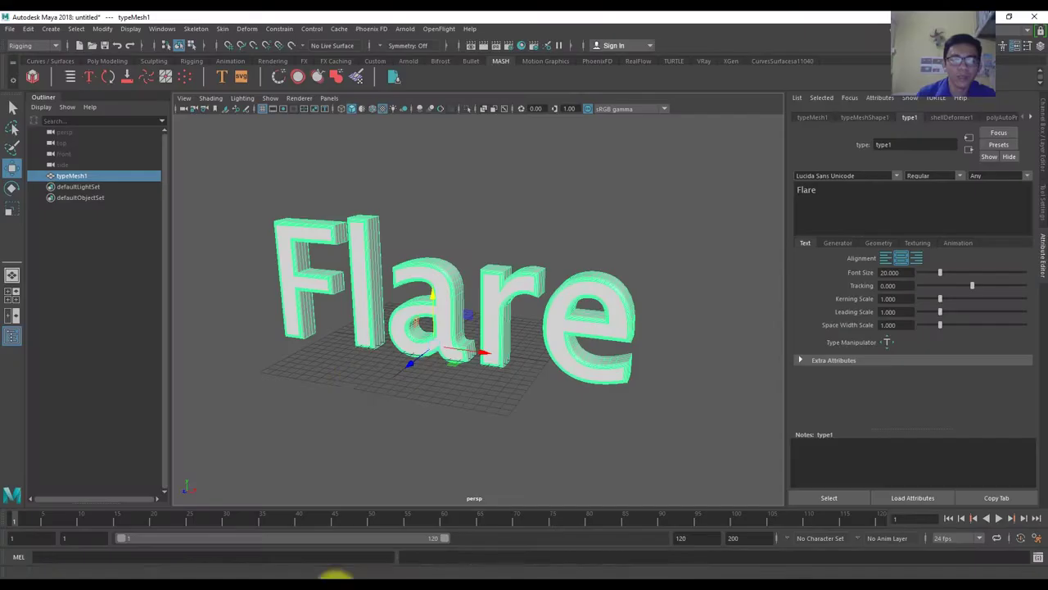
left_click(279, 30)
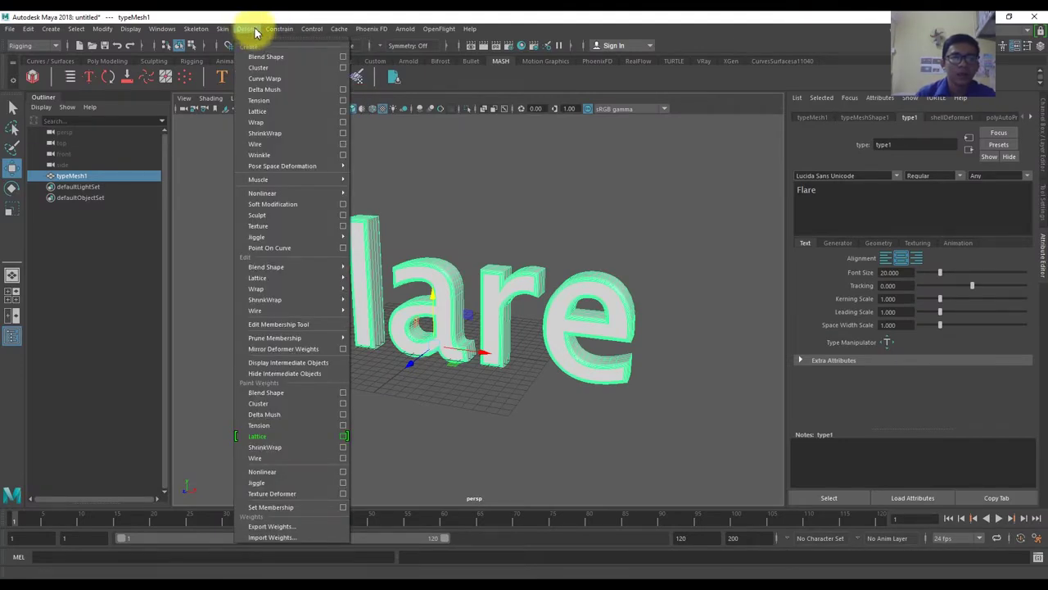
left_click(12, 46)
left_click(11, 42)
left_click(25, 48)
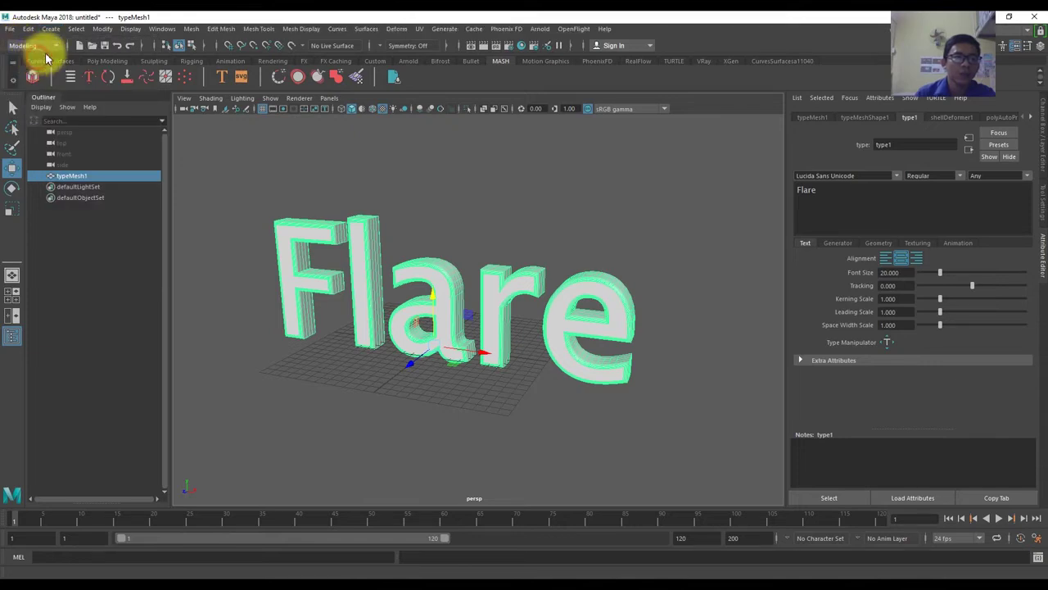
- Open the Nonlinear Flare deformer options, keeping Low bound -1 and High bound 1
left_click(402, 32)
mouse_move(412, 193)
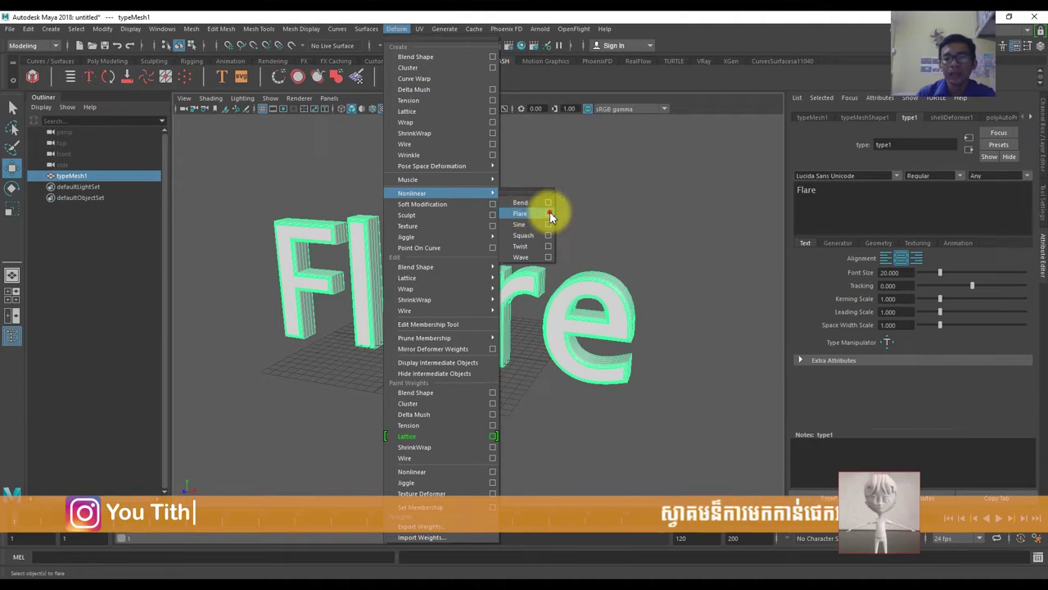
left_click(547, 213)
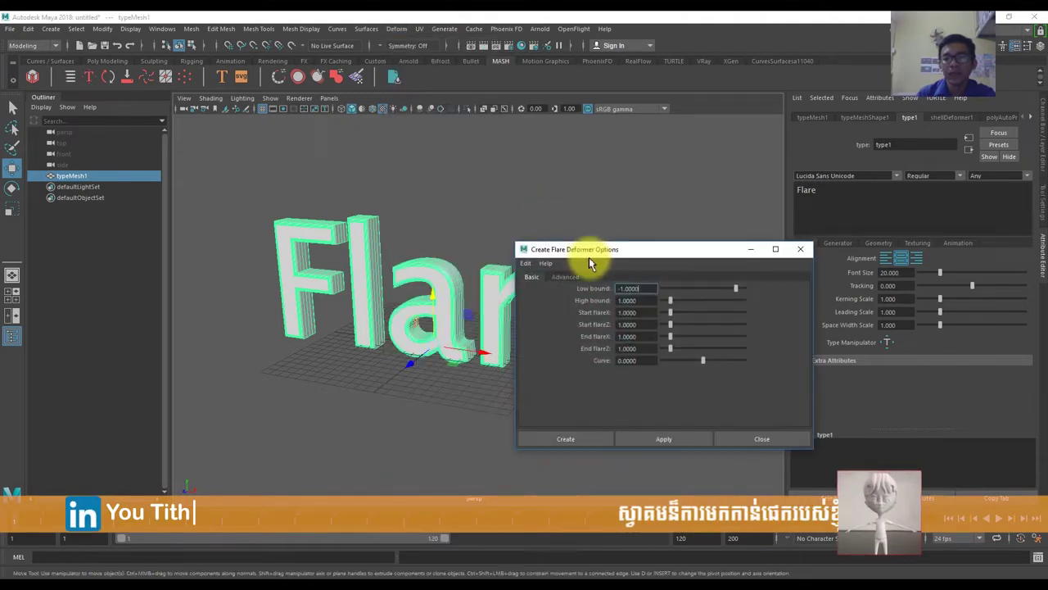
left_click(636, 301)
left_click(632, 313)
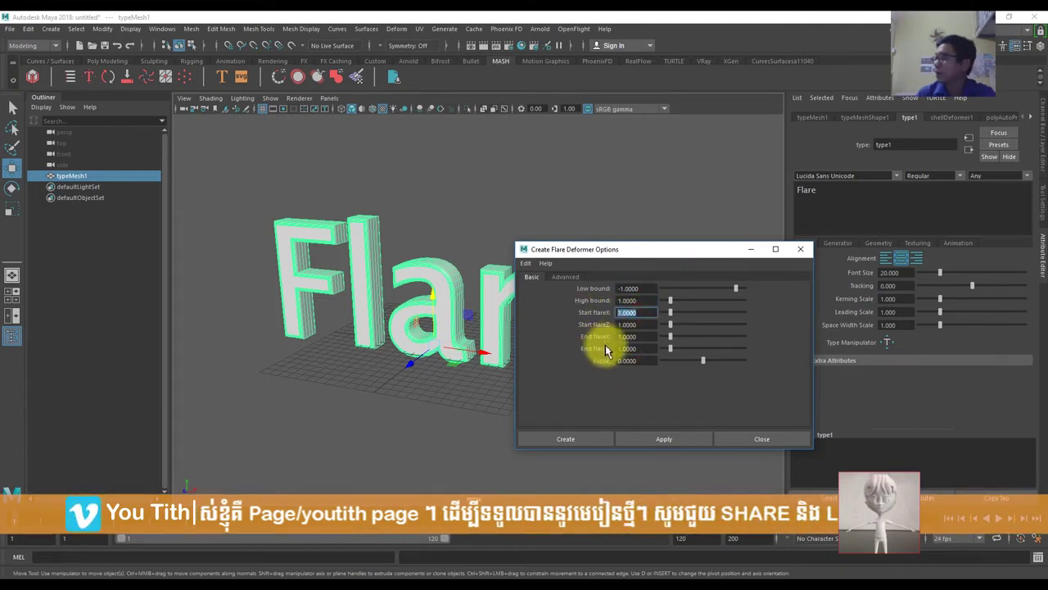
left_click(510, 576)
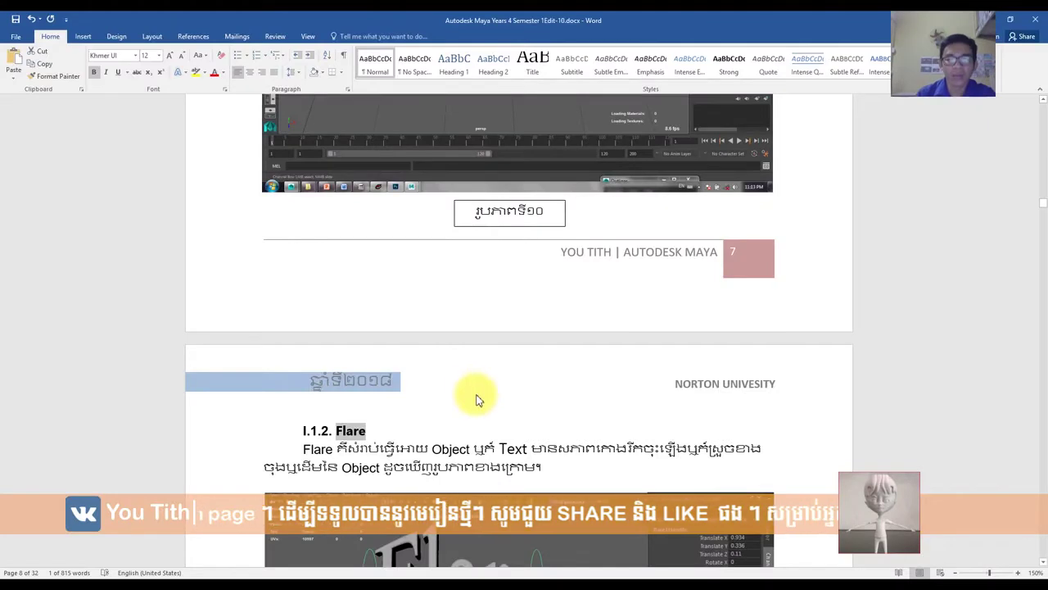
- Scroll the Word notes to the Flare section showing reference images 11 and 12
scroll(475, 398, "up", 1)
scroll(492, 407, "up", 3)
scroll(494, 405, "up", 3)
scroll(493, 407, "down", 5)
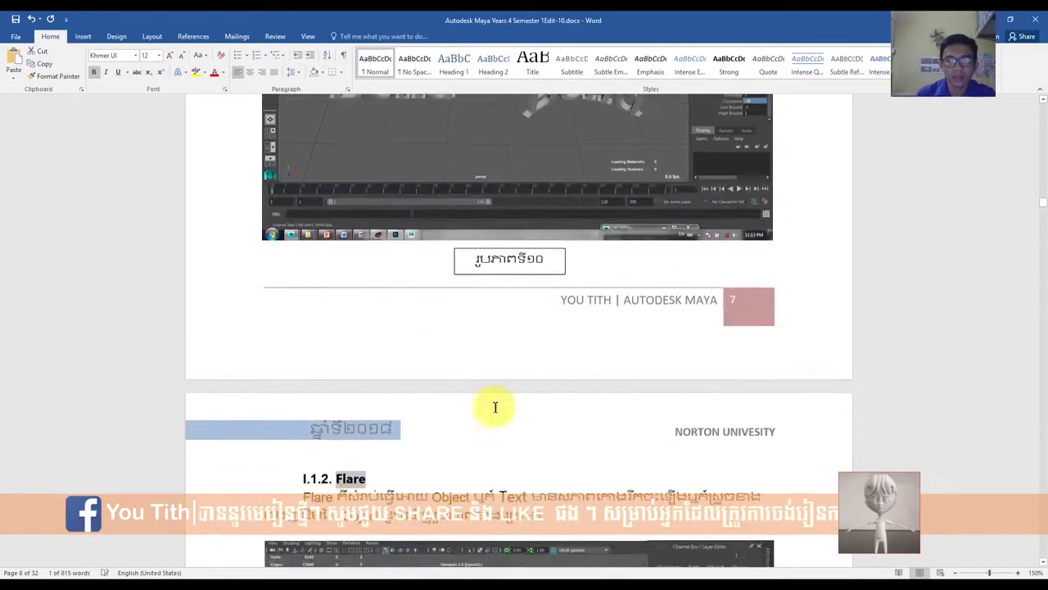
scroll(494, 407, "down", 10)
scroll(495, 407, "up", 2)
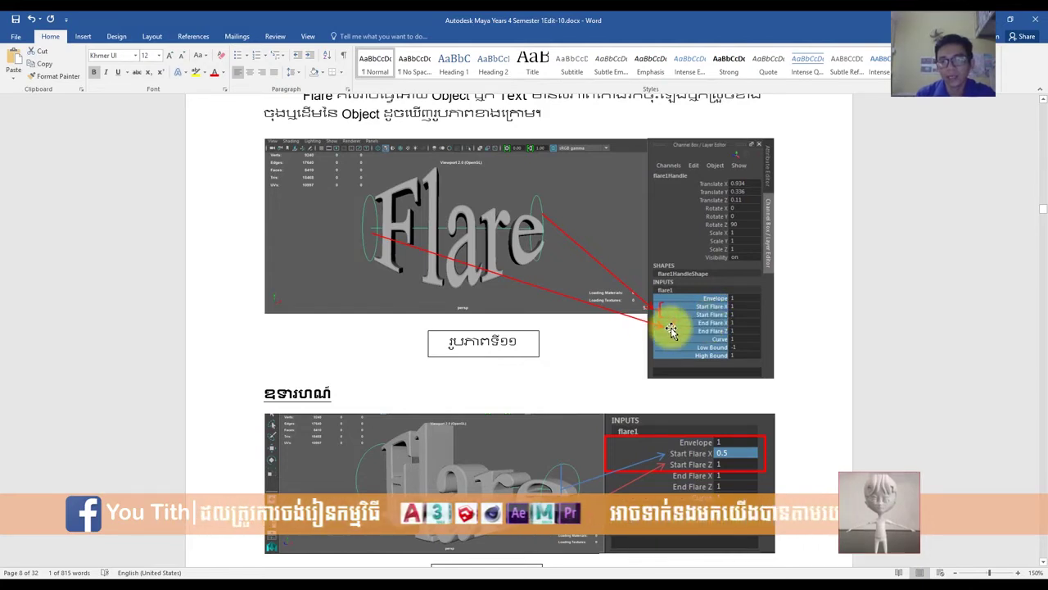
scroll(643, 390, "down", 1)
scroll(643, 389, "down", 1)
scroll(628, 402, "down", 1)
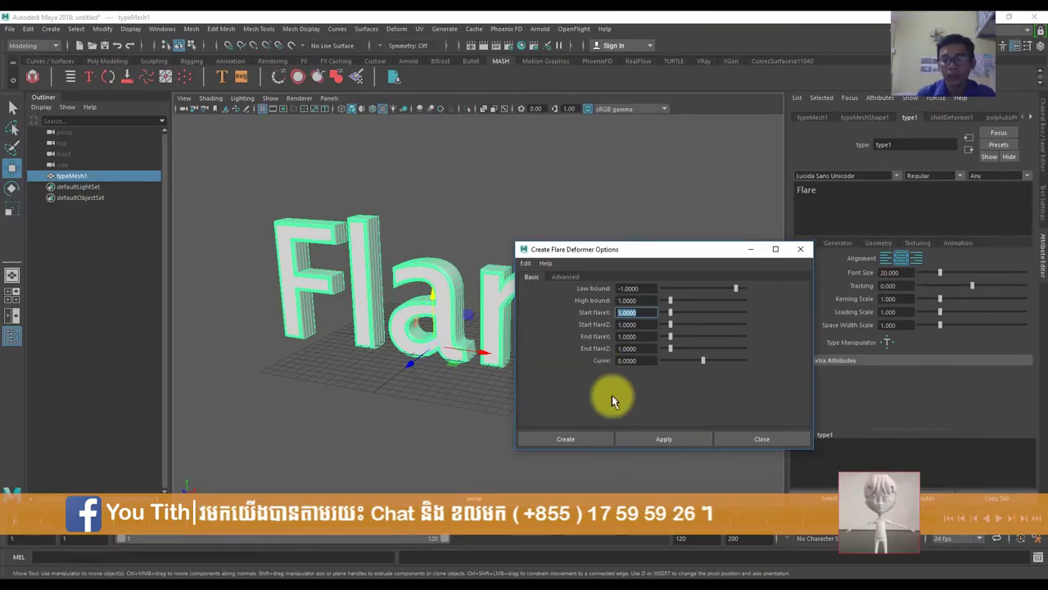
- Create the flare deformer and select flare1Handle, trying then undoing a Start Flare X change
left_click(648, 442)
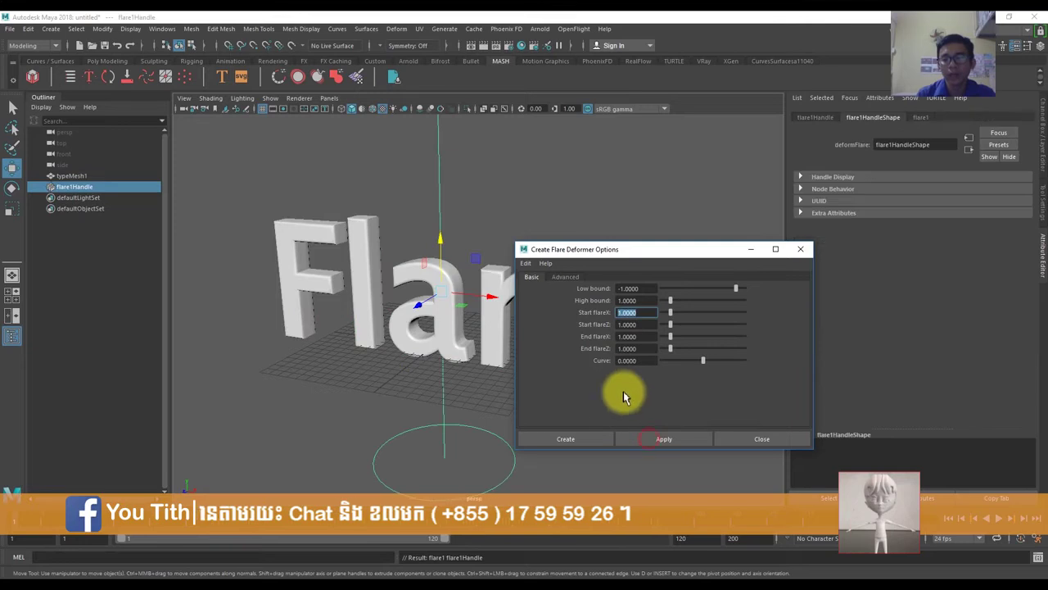
left_click(802, 256)
left_click(440, 225)
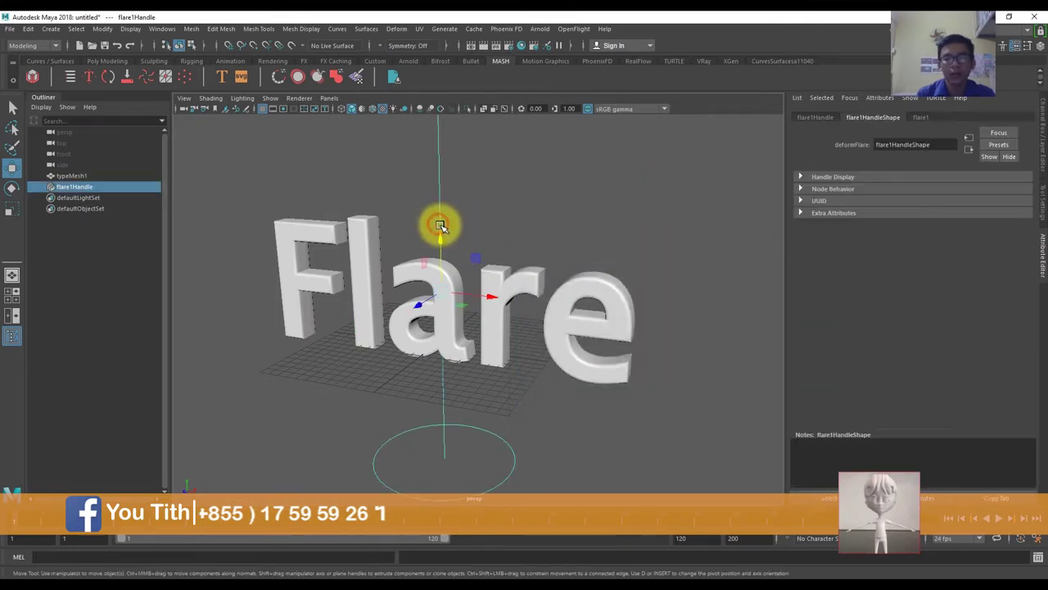
left_click(918, 117)
mouse_move(928, 190)
left_mouse_down()
mouse_move(950, 189)
mouse_move(922, 189)
mouse_move(931, 193)
left_mouse_up()
key("ctrl+z")
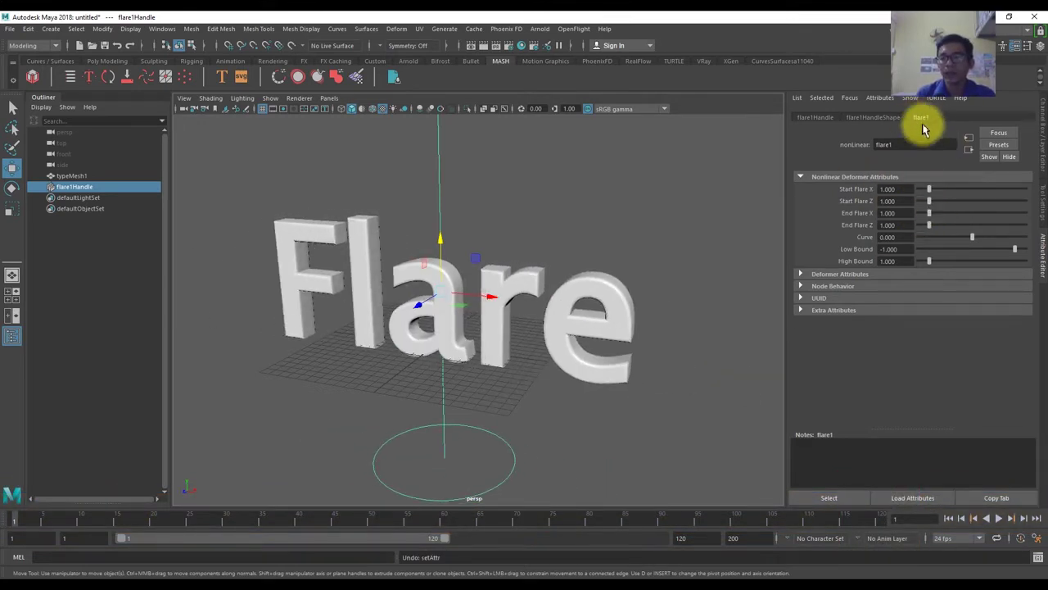
- Set flare1Handle's Rotate Z to 90 in the Channel Box
left_click(1041, 165)
left_click_drag(1006, 198, 1006, 178)
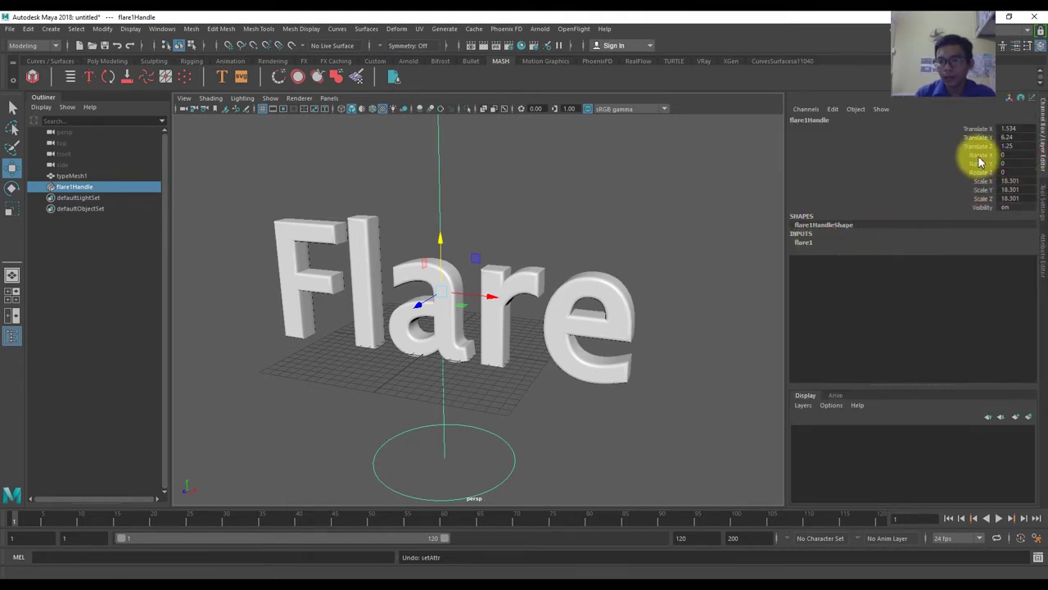
left_click(980, 163)
key("e")
left_click(978, 155)
middle_click_drag(581, 229, 662, 246)
key("ctrl+z")
left_click(980, 172)
middle_click_drag(732, 222, 723, 284)
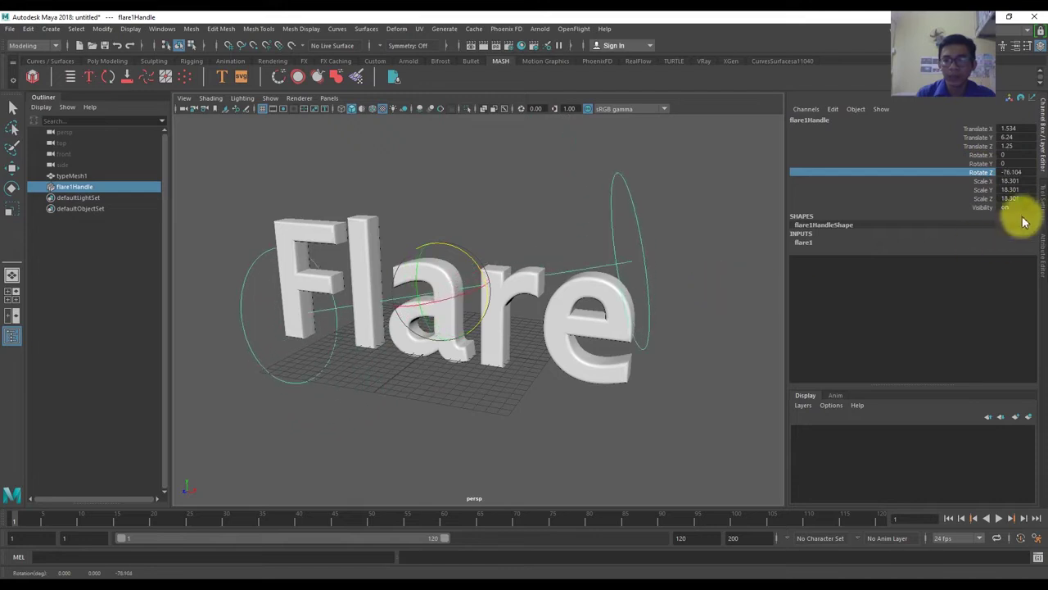
double_click(1014, 172)
type("0")
key("Return")
- Raise the flare handle along Y to about Translate Y 8.608
mouse_move(543, 246)
left_mouse_down("alt")
mouse_move(507, 296)
mouse_move(509, 328)
mouse_move(477, 349)
left_mouse_up("alt")
key("w")
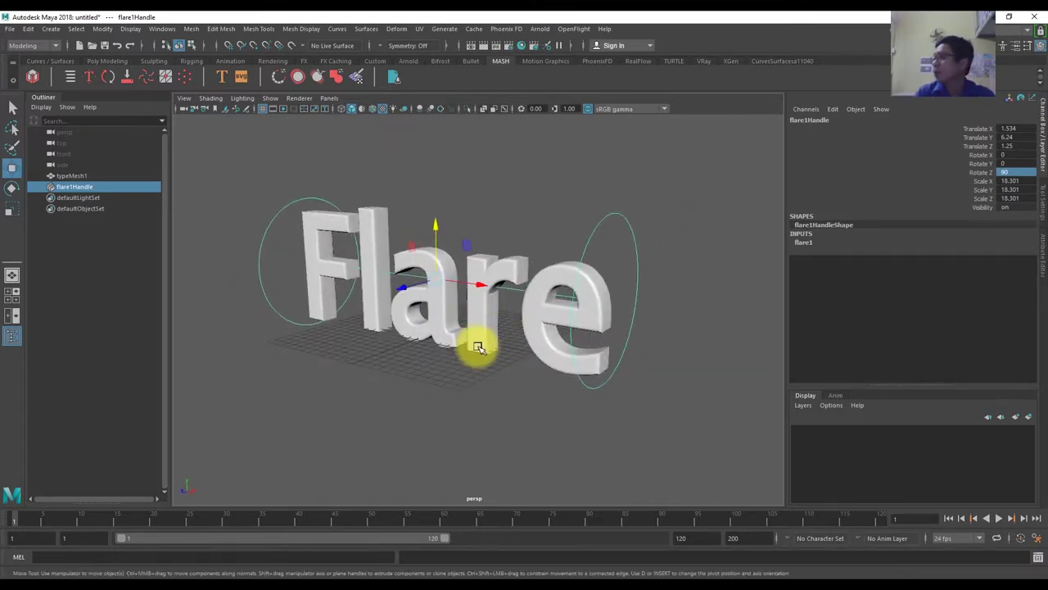
middle_click_drag(478, 347, 486, 349, "alt")
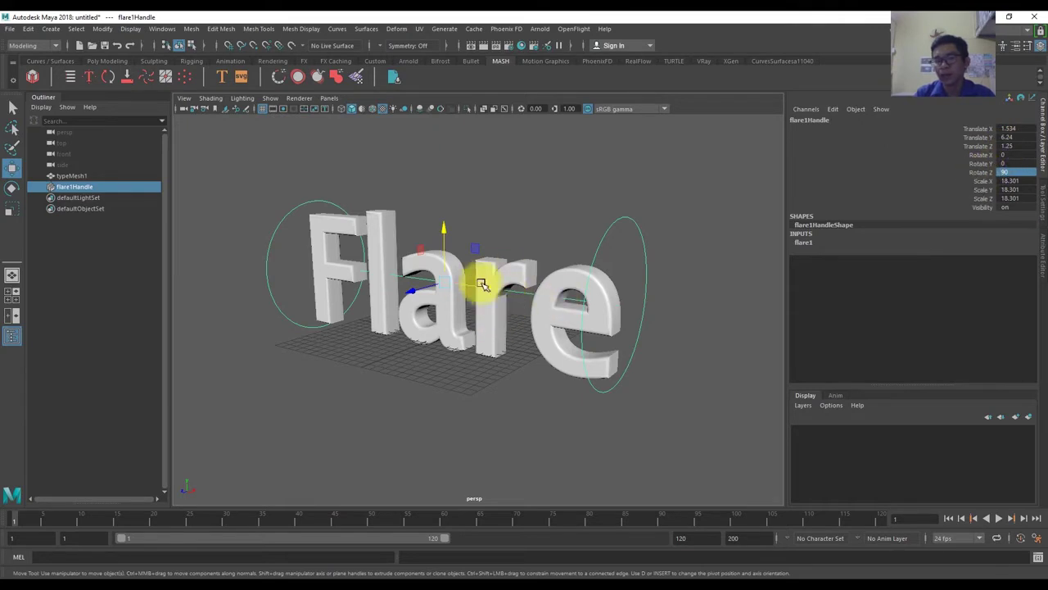
mouse_move(444, 237)
left_mouse_down()
mouse_move(480, 117)
mouse_move(475, 216)
left_mouse_up()
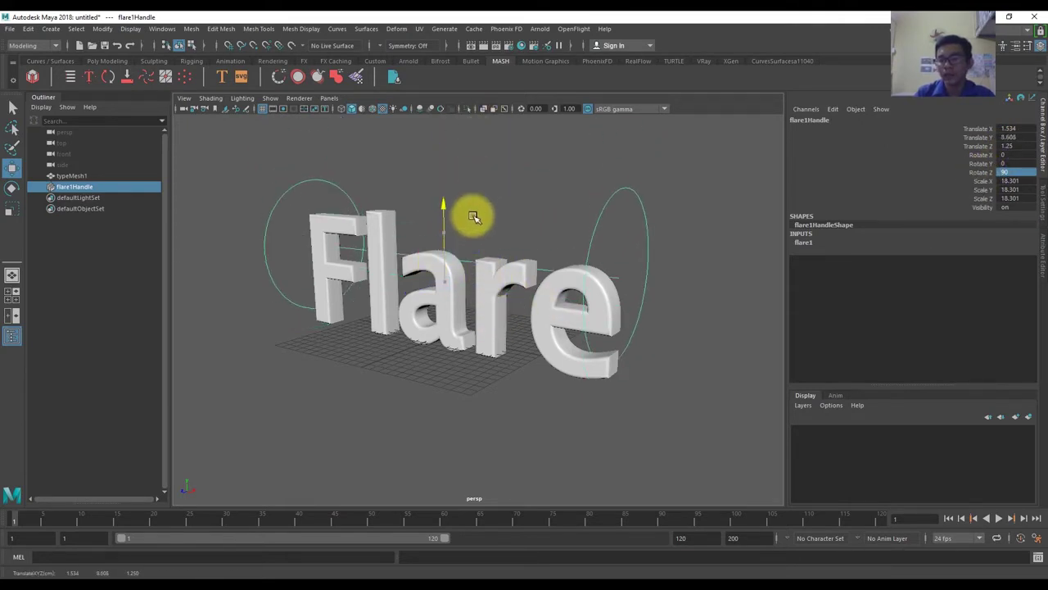
- Undo the handle move and set Start Flare X and Z to 0.5
key("ctrl+z")
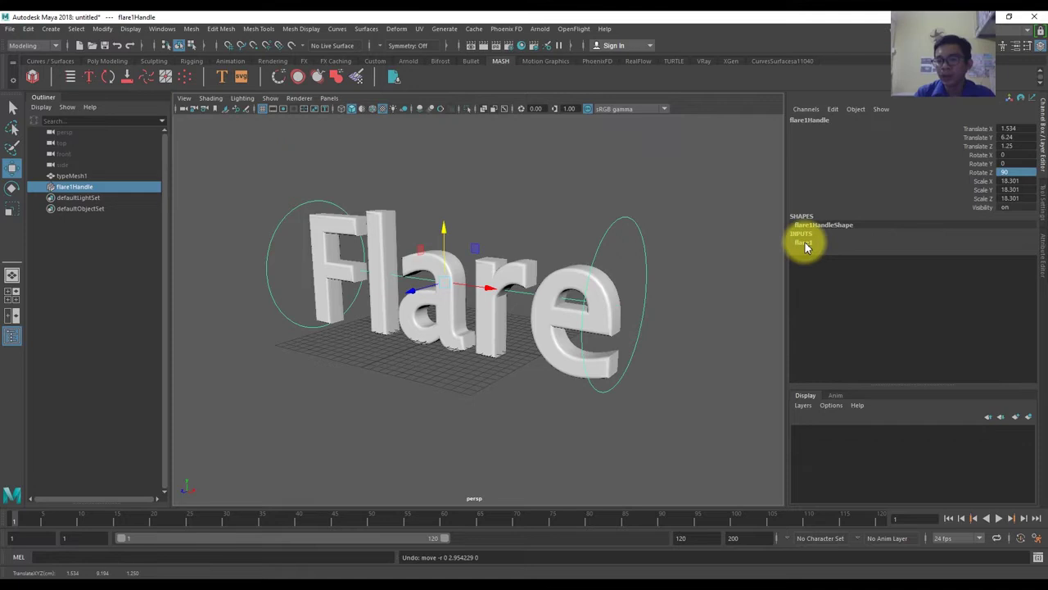
left_click(803, 242)
left_click_drag(979, 250, 983, 312)
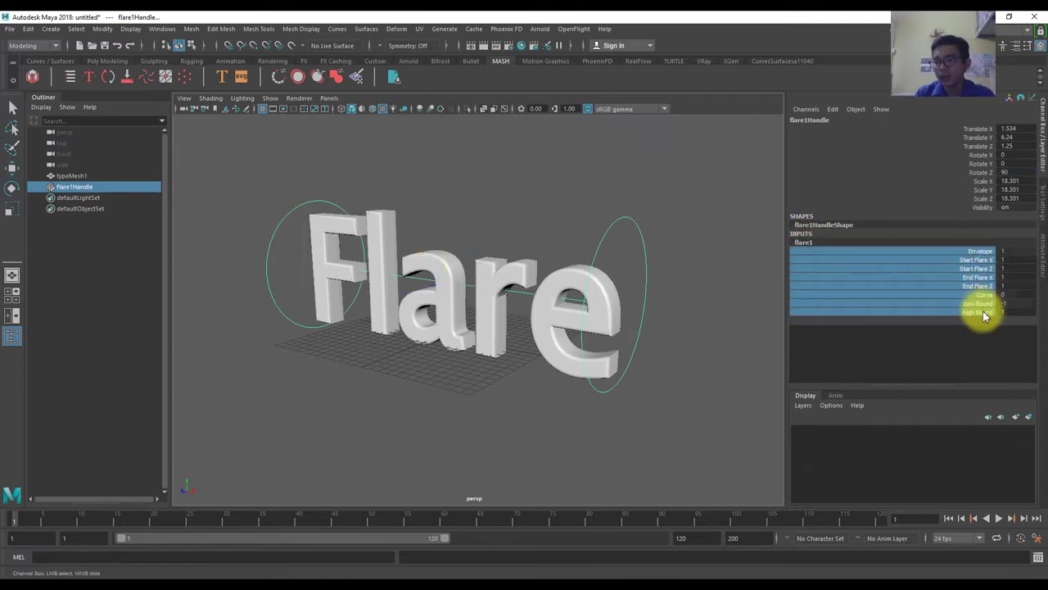
left_click(610, 246)
left_click(603, 236)
key("w")
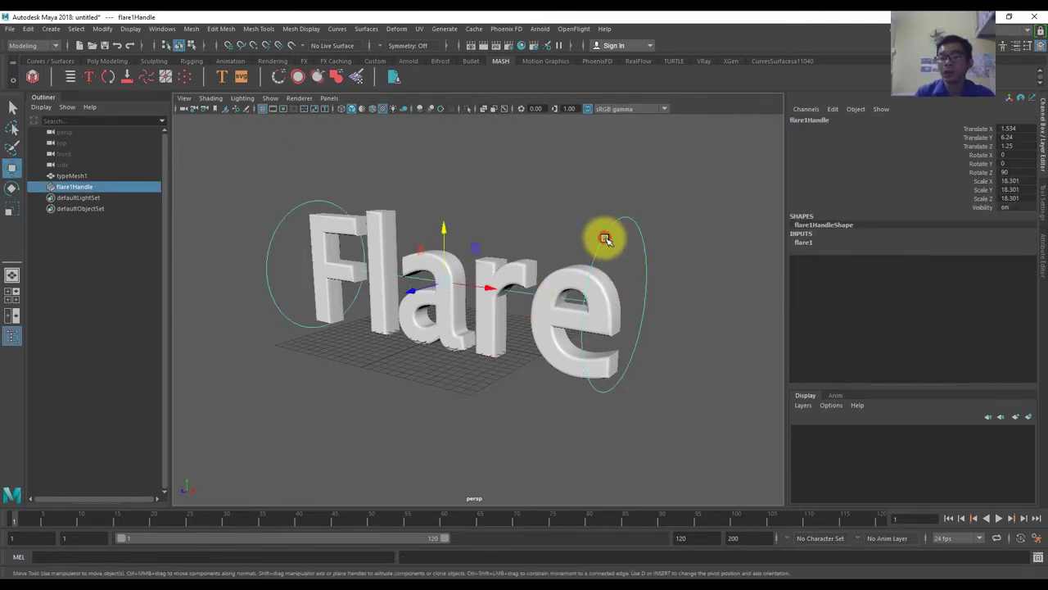
left_click_drag(604, 237, 625, 284, "alt")
left_click(803, 243)
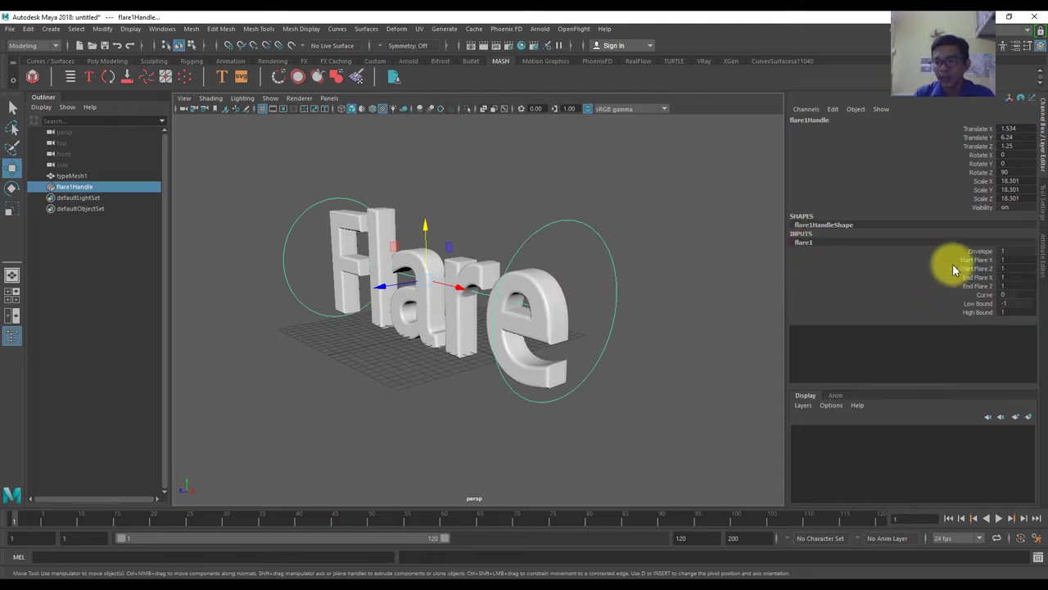
left_click(975, 260)
mouse_move(592, 222)
middle_mouse_down()
mouse_move(608, 222)
mouse_move(592, 222)
middle_mouse_up()
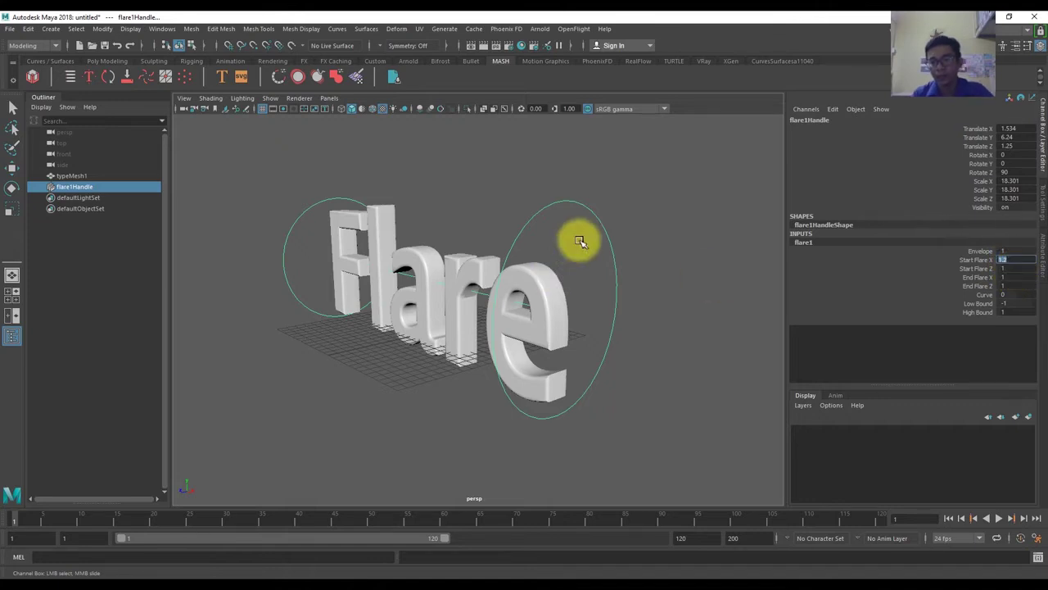
type("0.5")
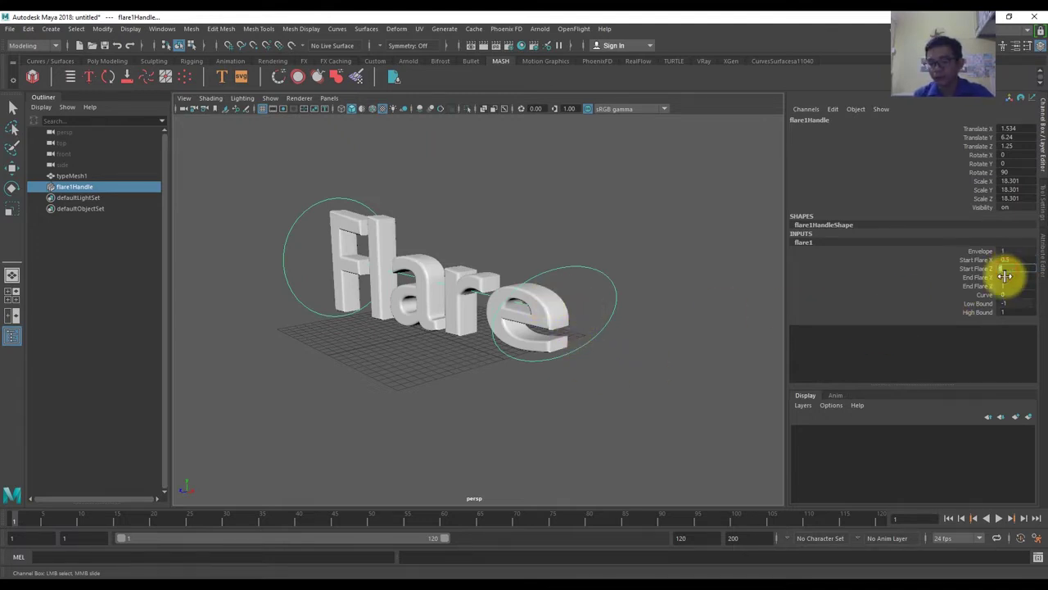
middle_click_drag(1005, 276, 1006, 276)
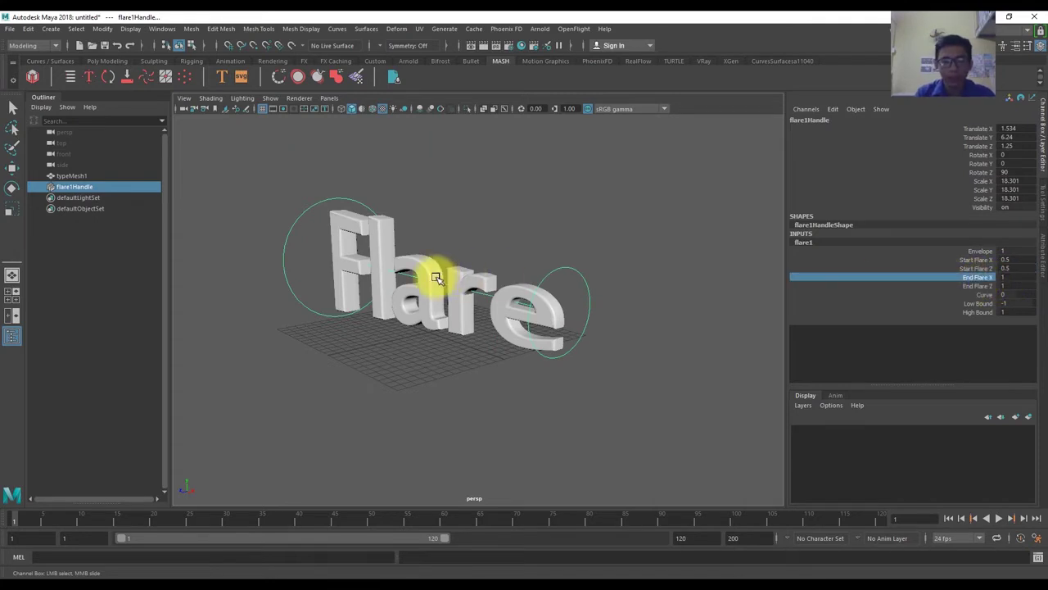
- Set End Flare X and Z to 0.2, flattening the text
left_click_drag(432, 276, 475, 316, "alt")
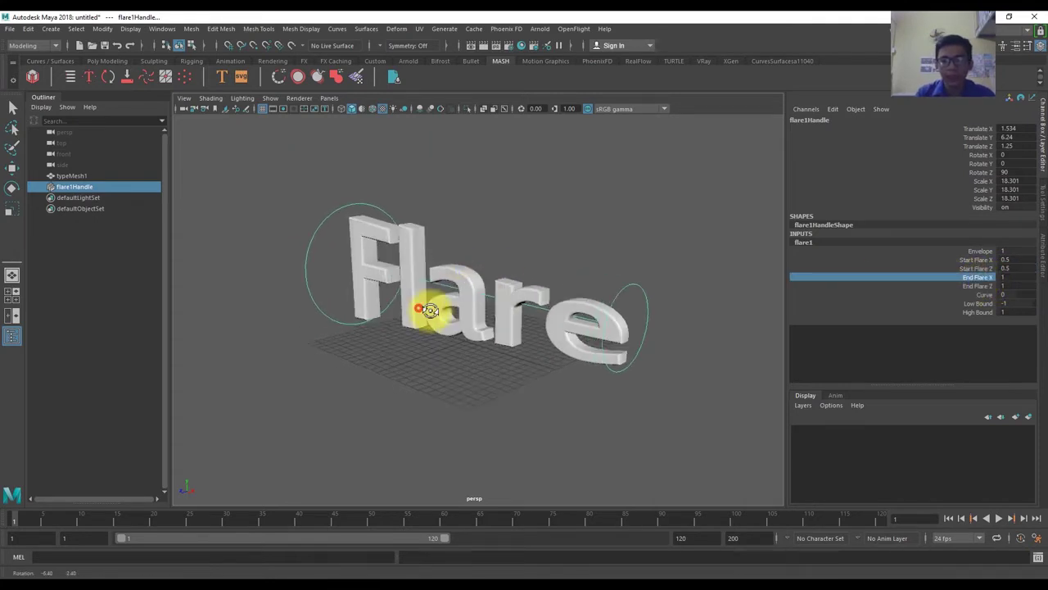
double_click(1013, 277)
key("Return")
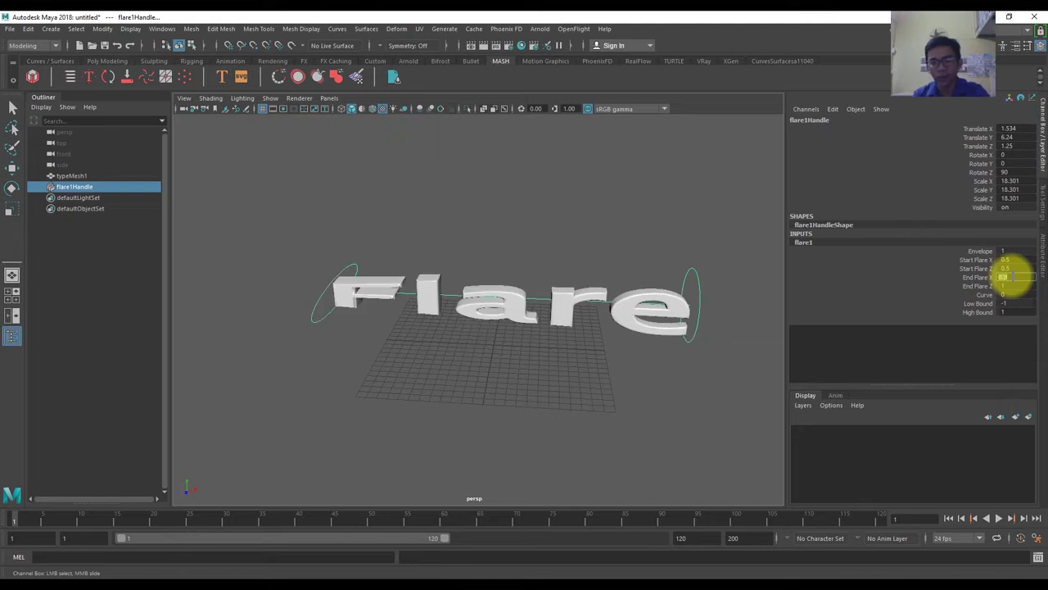
type("0.2")
key("Return")
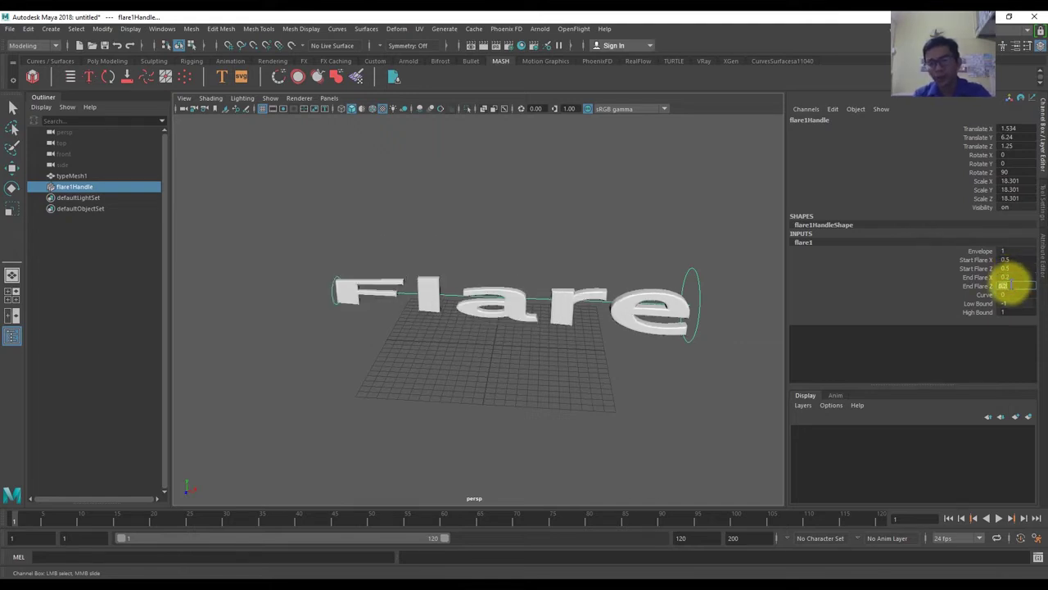
mouse_move(498, 288)
left_mouse_down("alt")
mouse_move(584, 311)
mouse_move(467, 311)
mouse_move(502, 334)
mouse_move(487, 332)
mouse_move(511, 327)
mouse_move(346, 298)
mouse_move(156, 292)
mouse_move(1041, 328)
mouse_move(477, 311)
mouse_move(274, 325)
mouse_move(592, 333)
mouse_move(328, 325)
mouse_move(363, 311)
mouse_move(417, 318)
mouse_move(440, 344)
mouse_move(451, 339)
left_mouse_up("alt")
key("w")
- Slide the flare handle left past the text, restoring Start Flare to 1
mouse_move(414, 300)
left_mouse_down()
mouse_move(284, 309)
mouse_move(928, 341)
mouse_move(588, 333)
mouse_move(308, 344)
left_mouse_up()
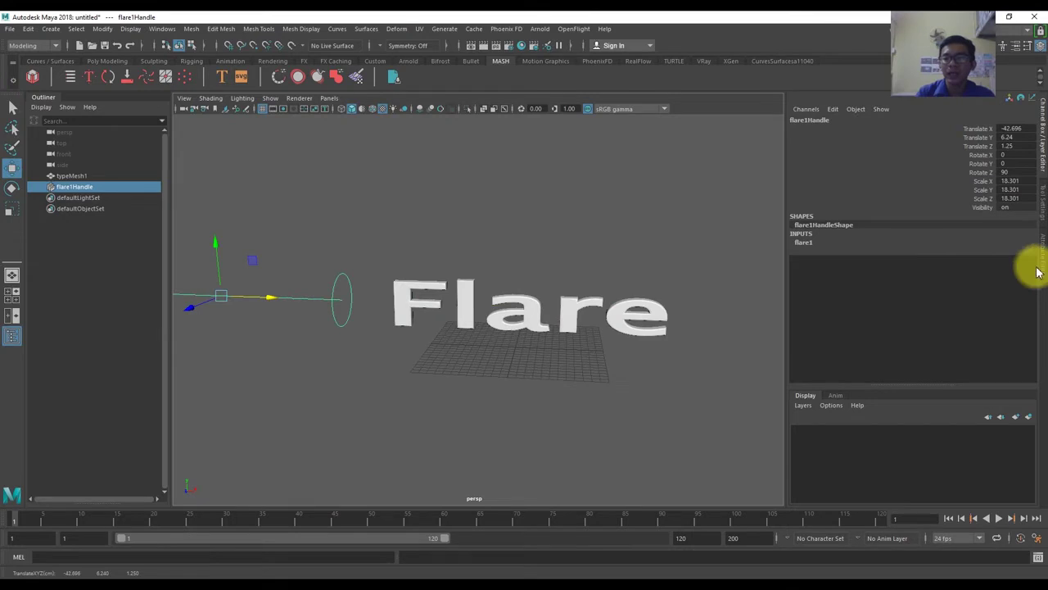
left_click(809, 244)
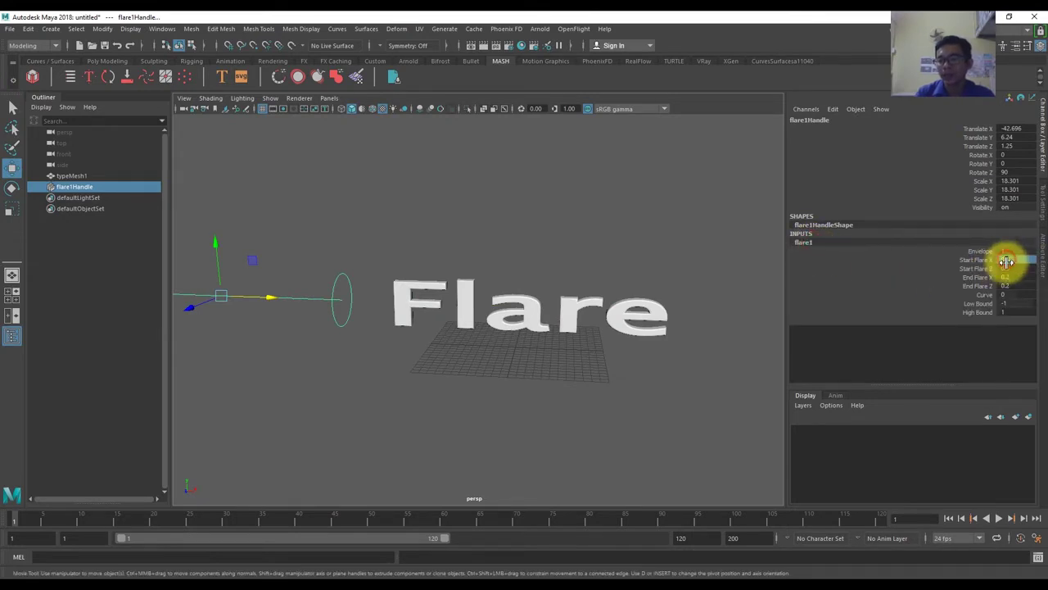
middle_click_drag(1011, 268, 1020, 273)
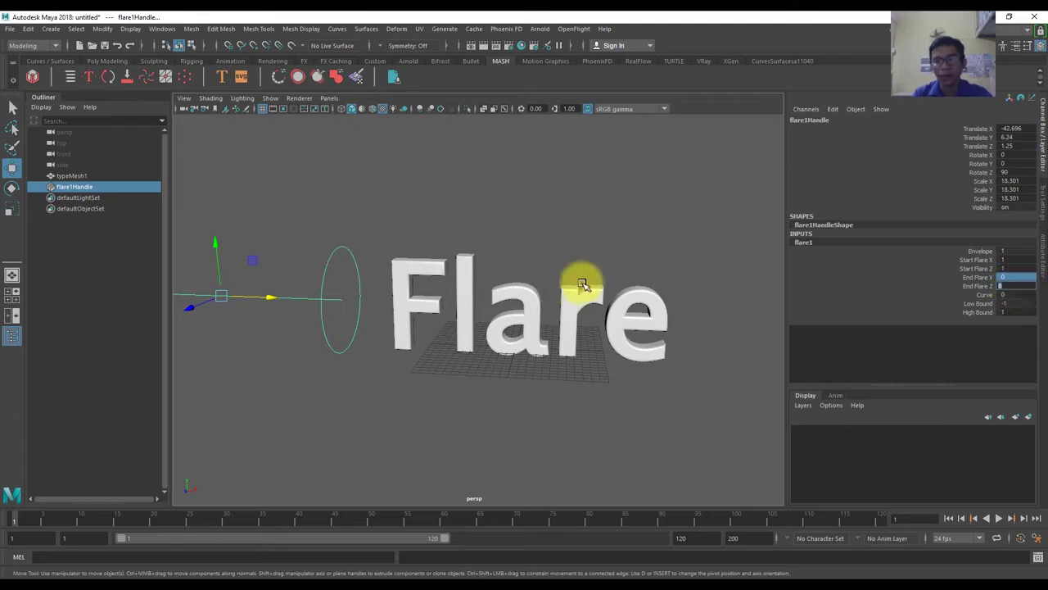
middle_click_drag(518, 280, 636, 281, "alt")
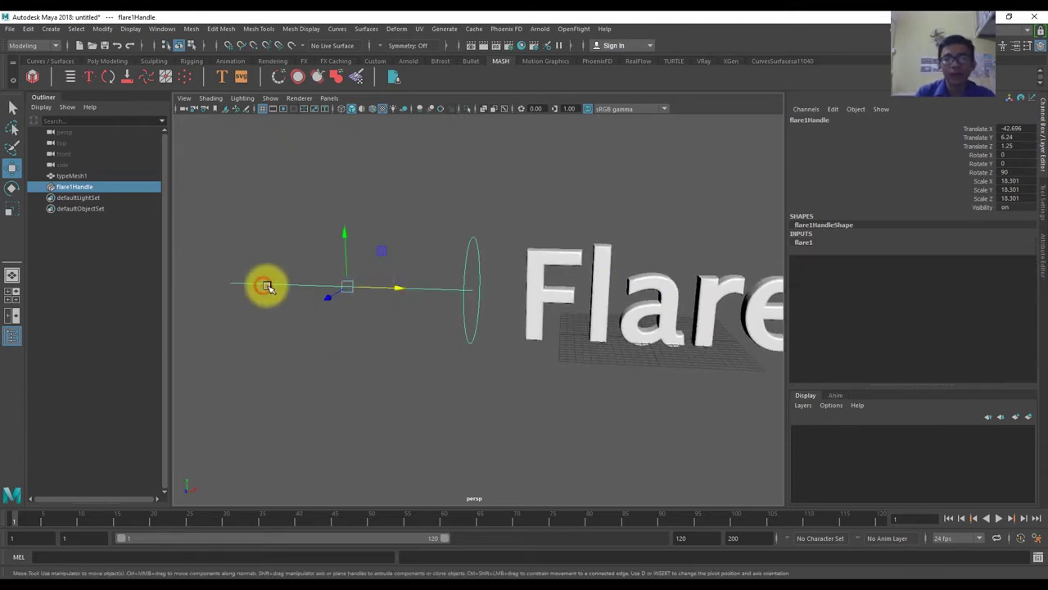
mouse_move(267, 286)
left_mouse_down()
mouse_move(223, 289)
mouse_move(744, 297)
mouse_move(713, 293)
left_mouse_up()
middle_click_drag(712, 293, 615, 290, "alt")
mouse_move(616, 290)
left_mouse_down()
mouse_move(579, 306)
mouse_move(710, 305)
mouse_move(298, 302)
mouse_move(738, 305)
mouse_move(381, 299)
mouse_move(401, 301)
left_mouse_up()
- Zero End Flare X and Z, then slide the handle right to Translate X 35.84
left_click(804, 242)
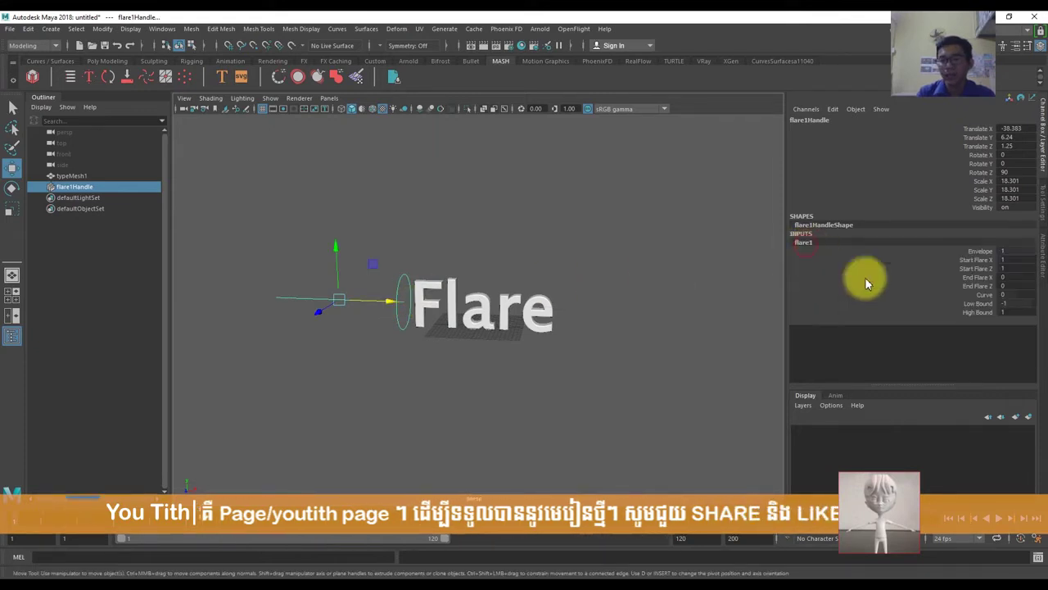
left_click(1008, 259)
left_click(1010, 277)
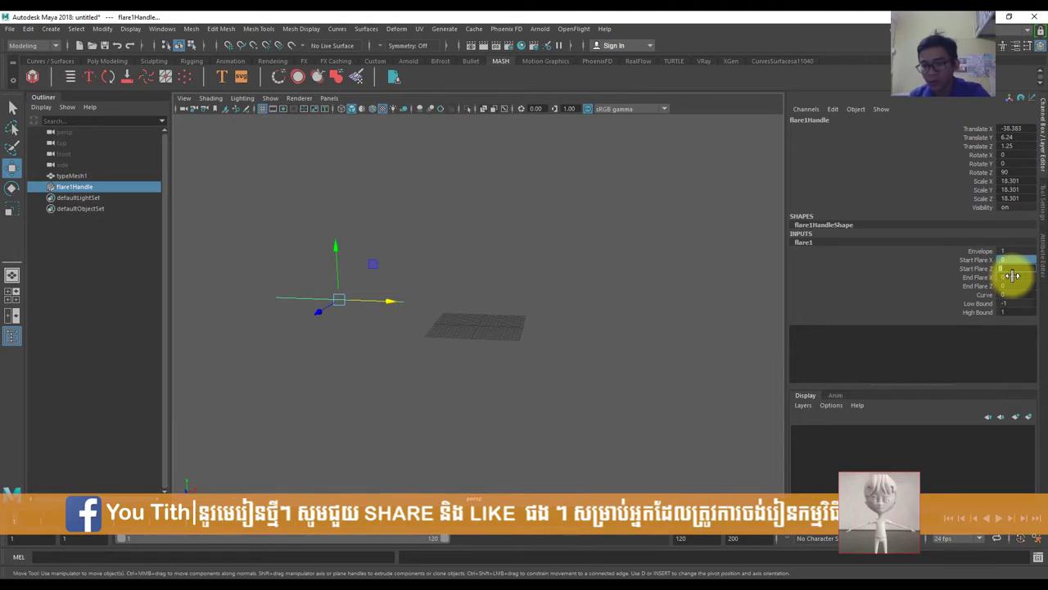
left_click(1008, 286, "shift")
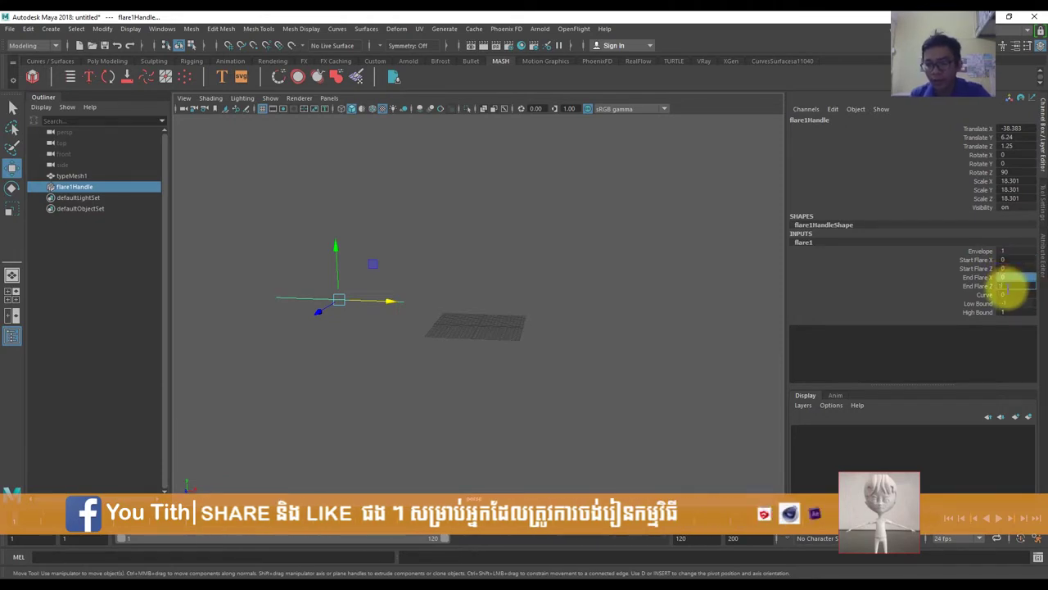
mouse_move(363, 300)
left_mouse_down()
mouse_move(614, 312)
mouse_move(683, 304)
mouse_move(475, 298)
mouse_move(650, 286)
left_mouse_up()
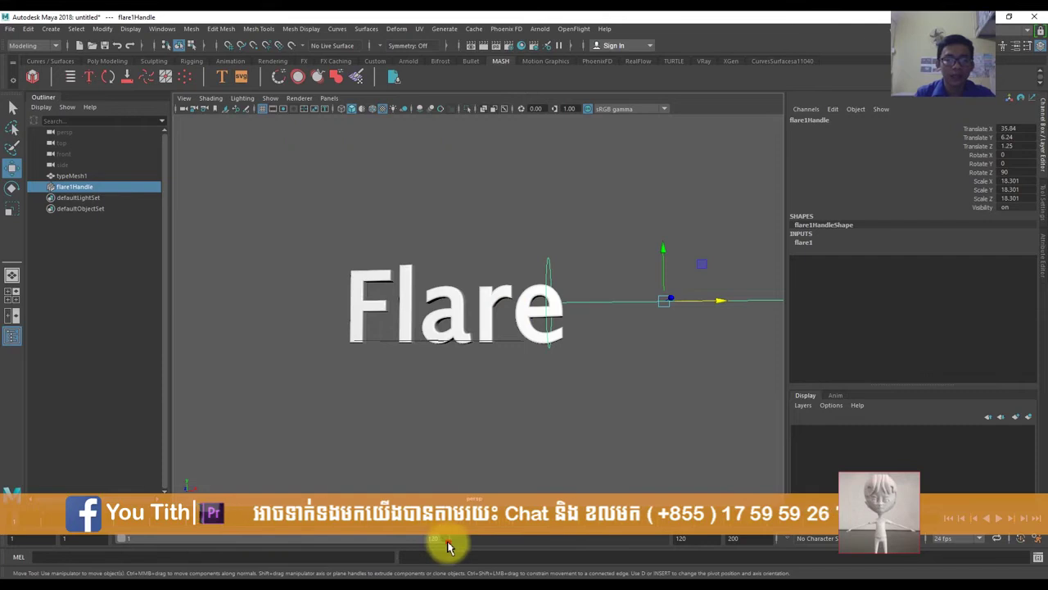
- Set the playback range to frames 0–199 using the range slider and start-time field
left_click_drag(445, 538, 737, 540)
mouse_move(121, 538)
left_mouse_down()
mouse_move(332, 538)
mouse_move(33, 538)
left_mouse_up()
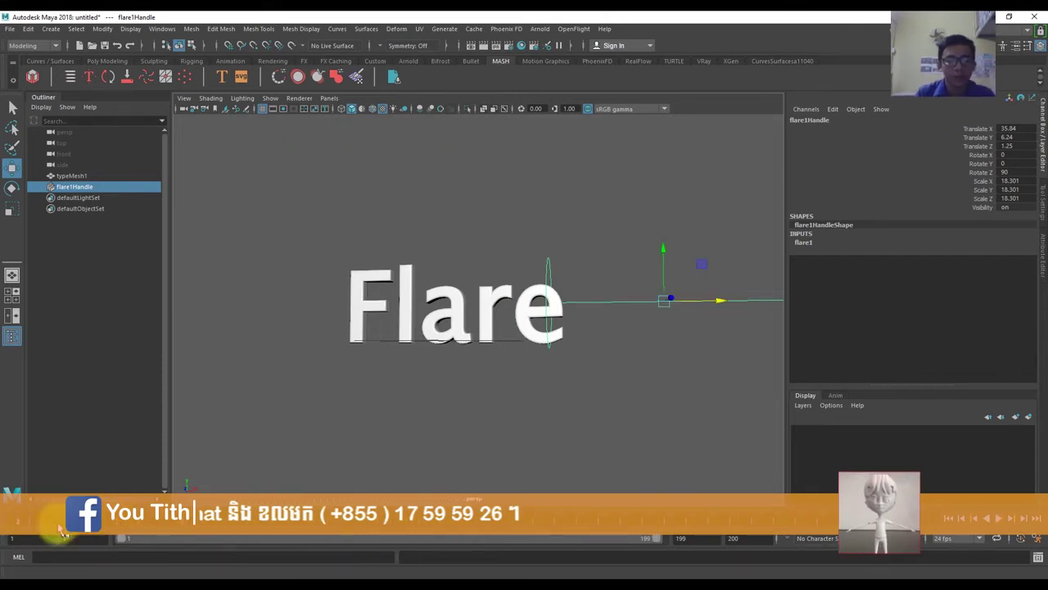
left_click(12, 538)
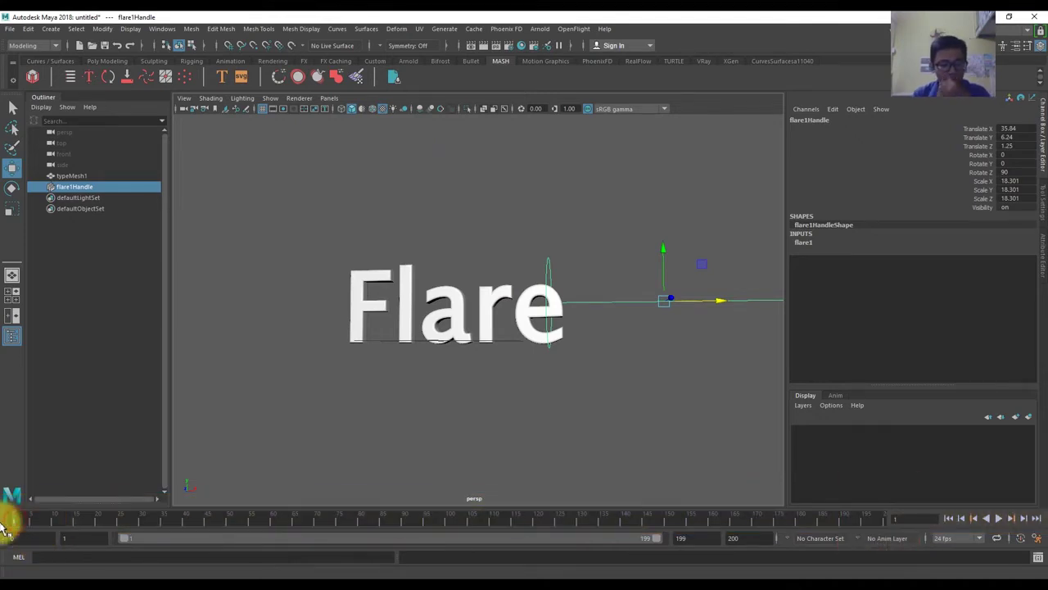
type("0")
key("Return")
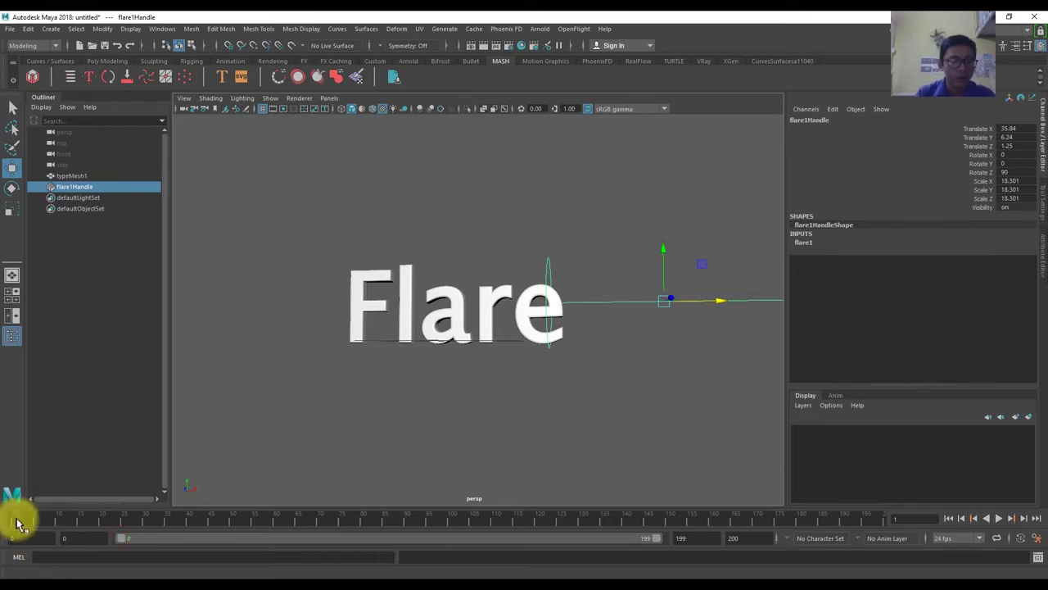
mouse_move(599, 375)
left_mouse_down("alt")
mouse_move(653, 316)
mouse_move(344, 306)
left_mouse_up("alt")
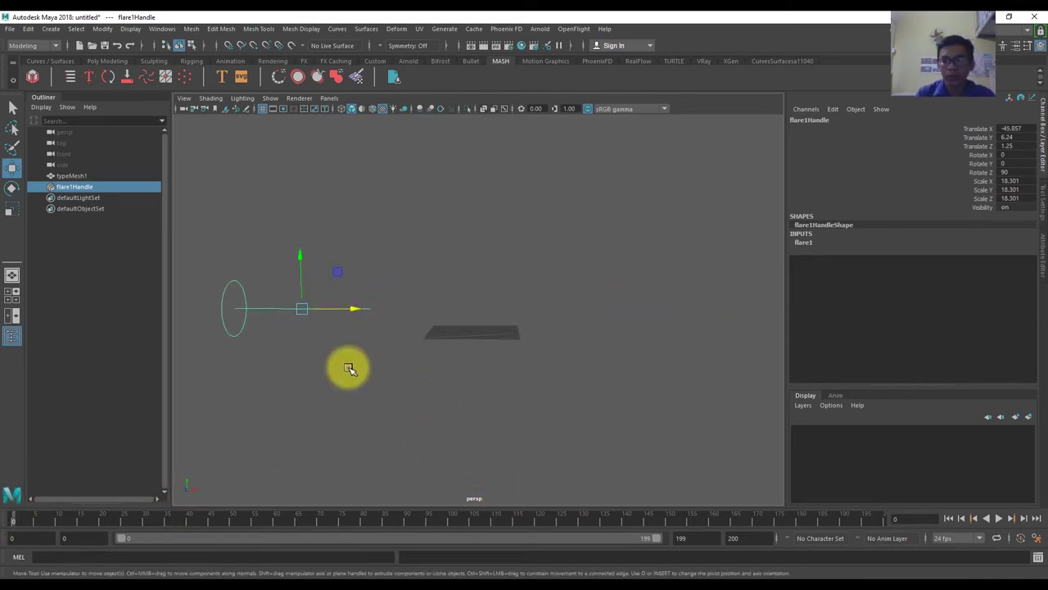
- Key the flare handle's Translate X at -45.857 on frame 0, undoing the extra Key All
left_click_drag(346, 307, 461, 308)
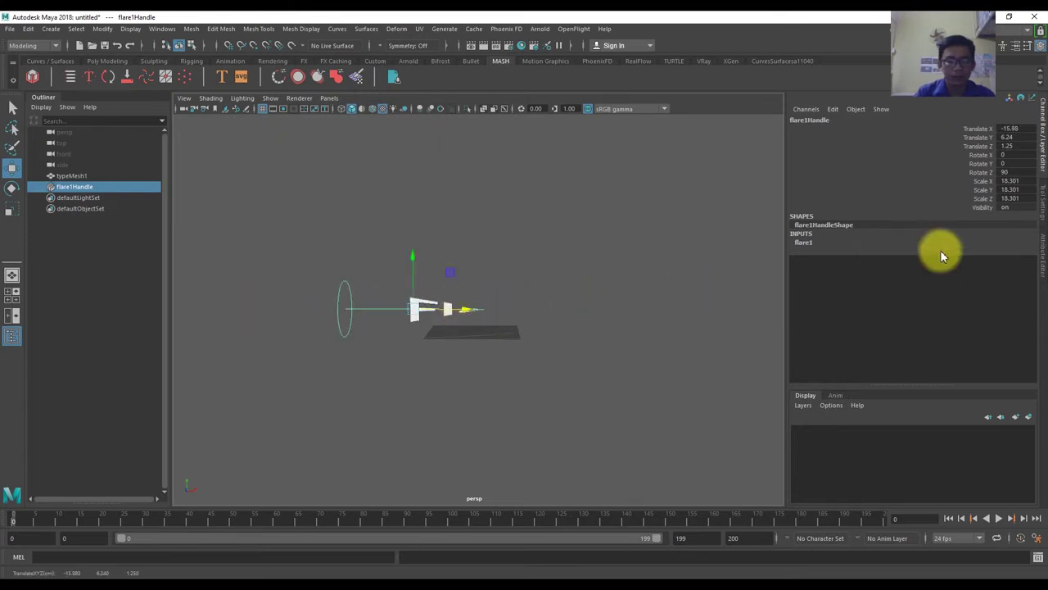
left_click(988, 129)
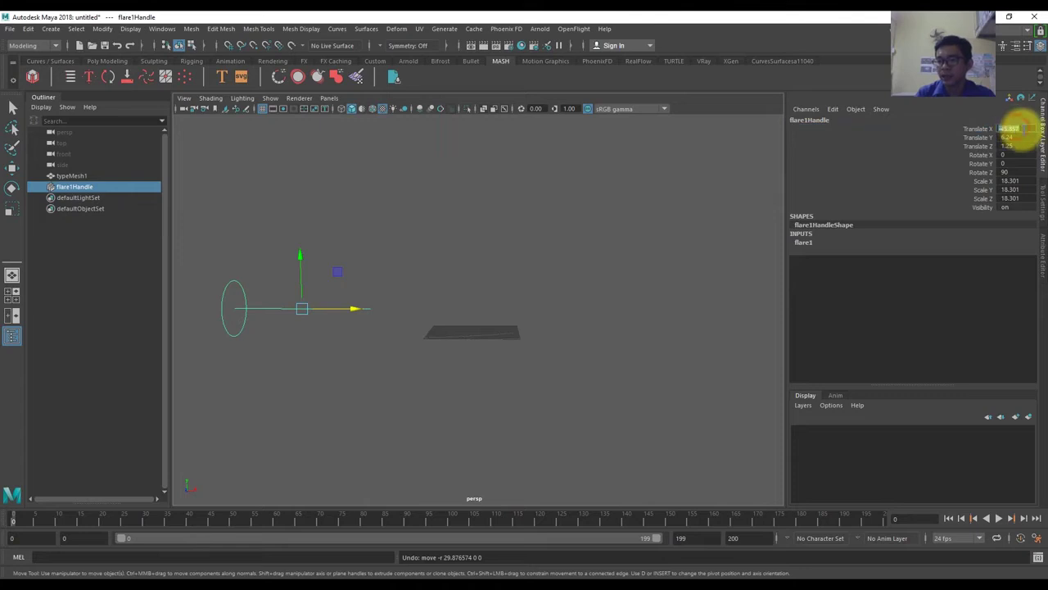
right_click(994, 131)
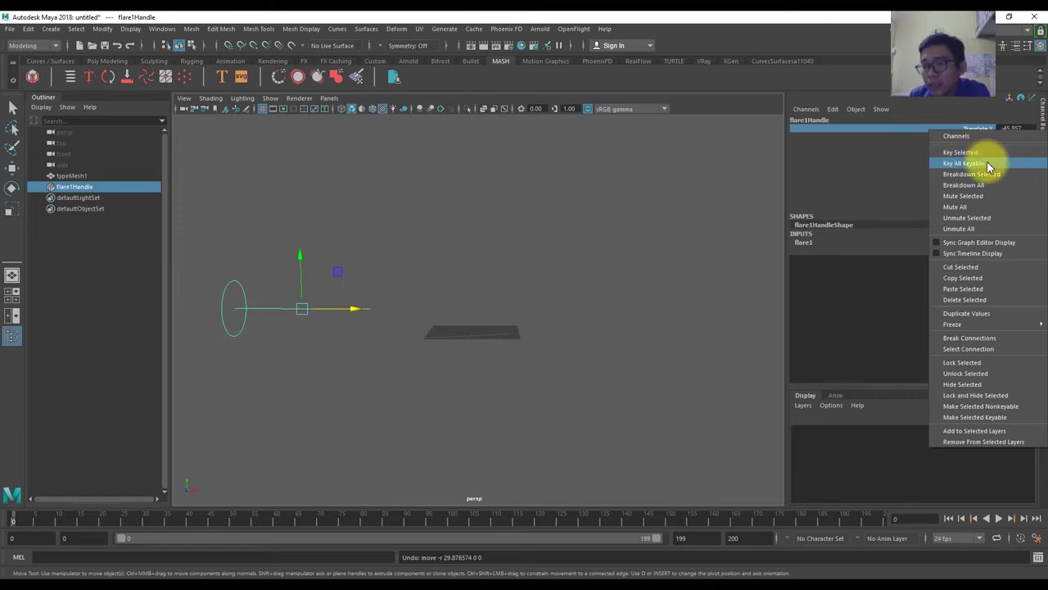
left_click(989, 163)
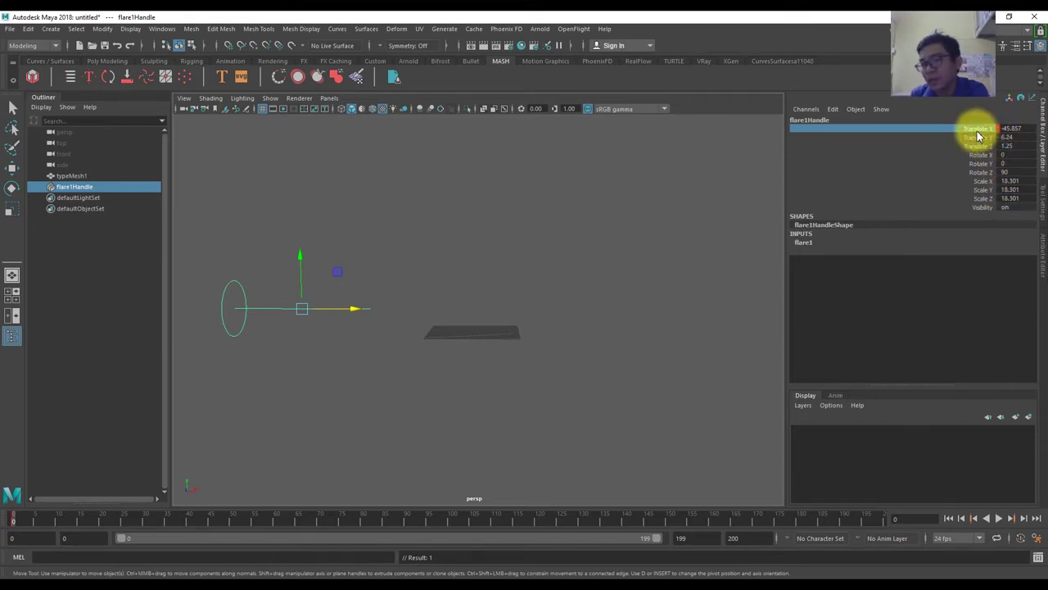
right_click(977, 136)
left_click(973, 145)
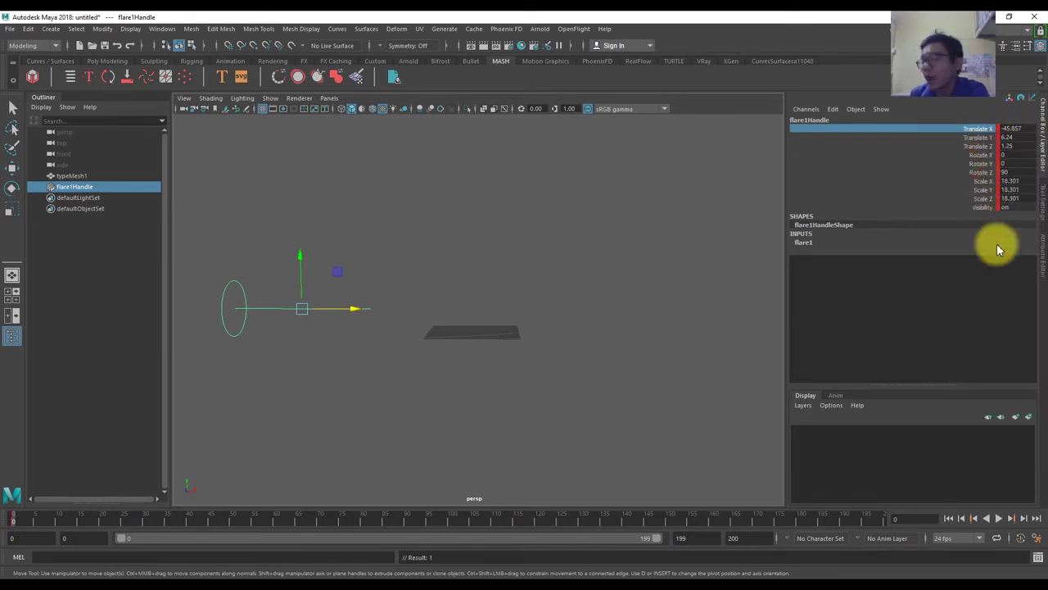
key("ctrl+z")
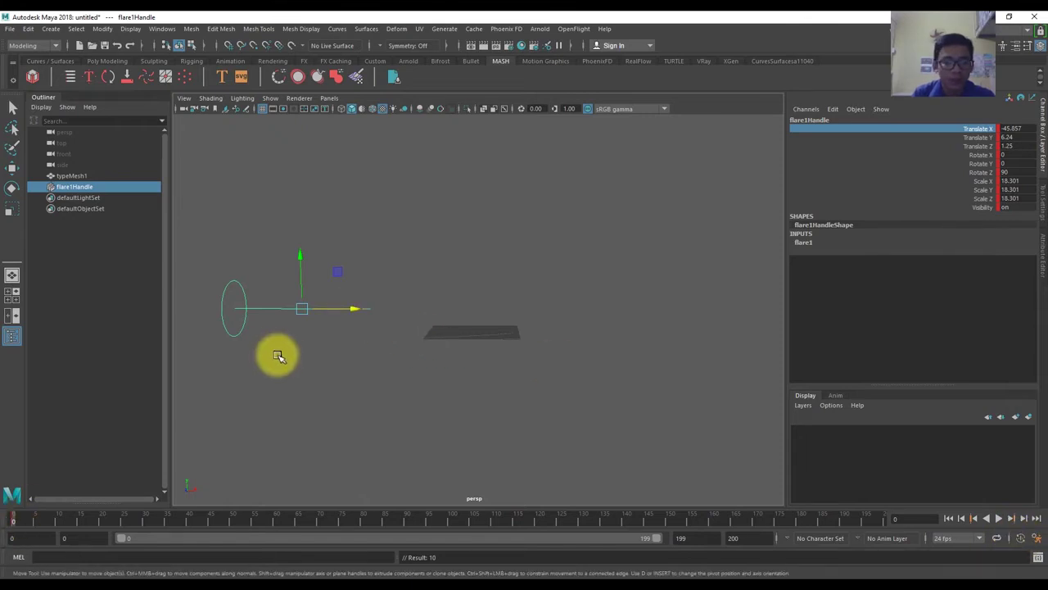
- At frame 25, move the flare handle past the text to X 57.504 and play back the sweep
left_click_drag(349, 309, 367, 310)
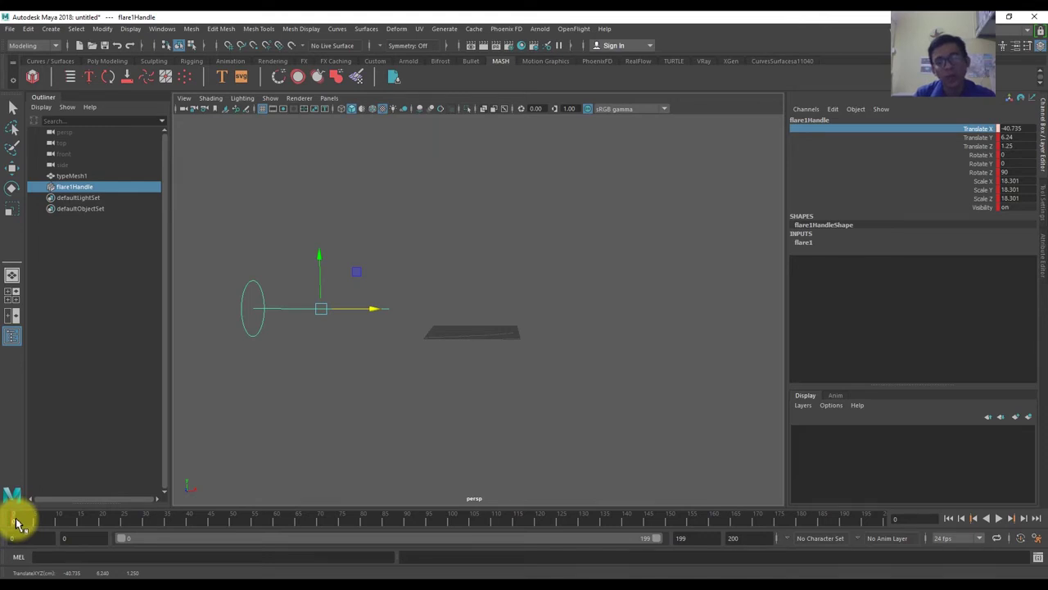
left_click_drag(16, 521, 122, 522)
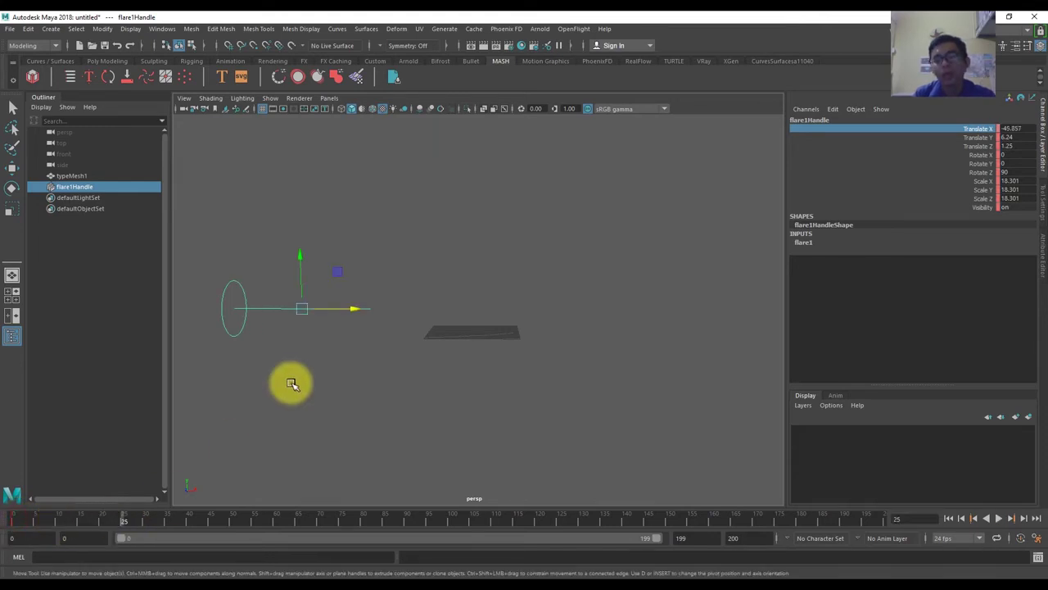
left_click_drag(358, 309, 740, 309)
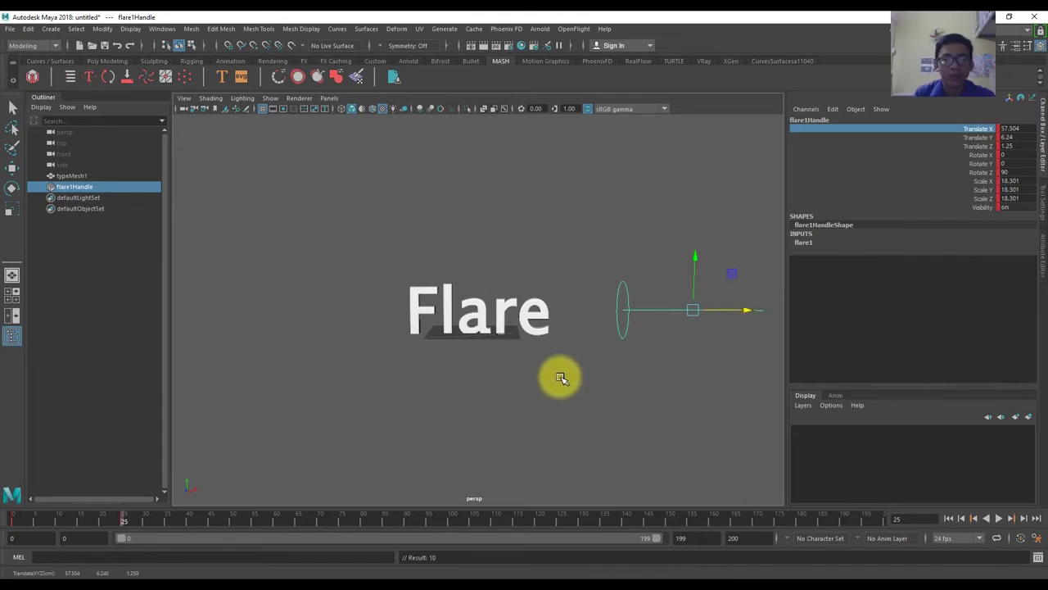
left_click_drag(118, 521, 144, 515)
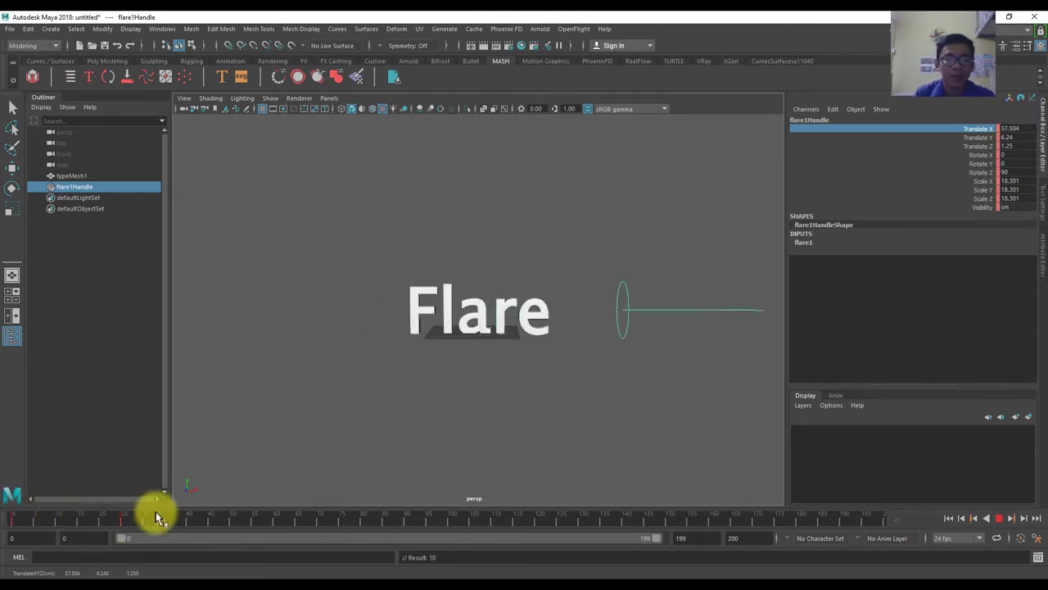
key("alt+v")
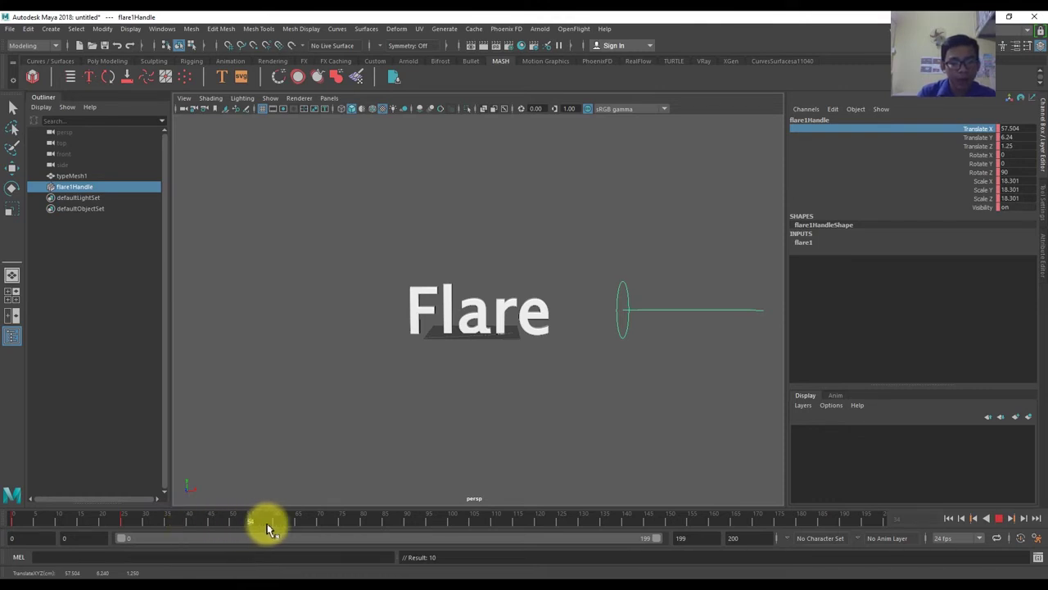
key("Escape")
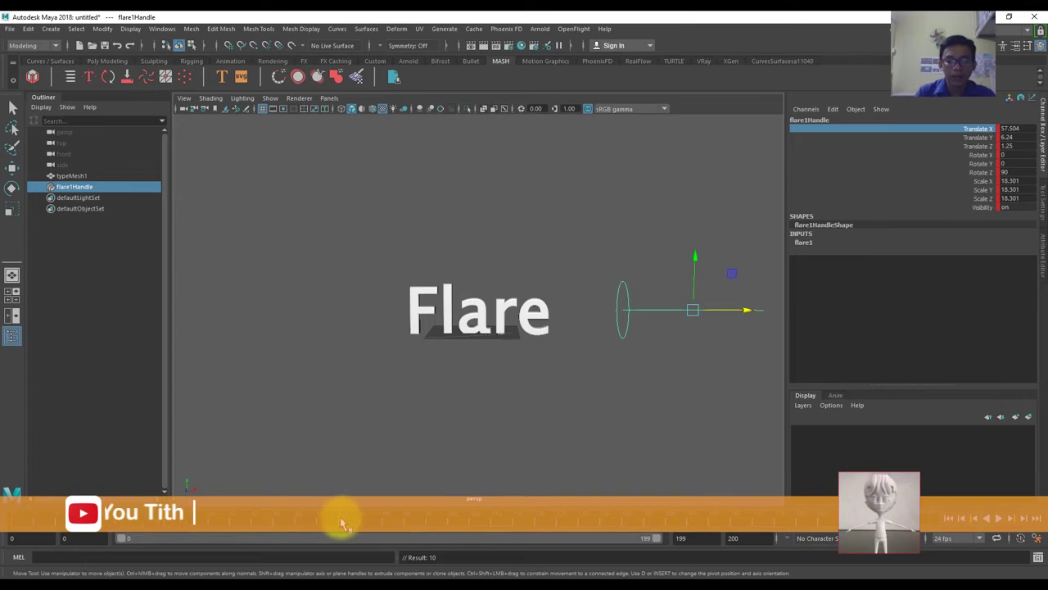
- At a later frame, move the flare handle back left to Translate X -51.148
left_click_drag(742, 310, 333, 310)
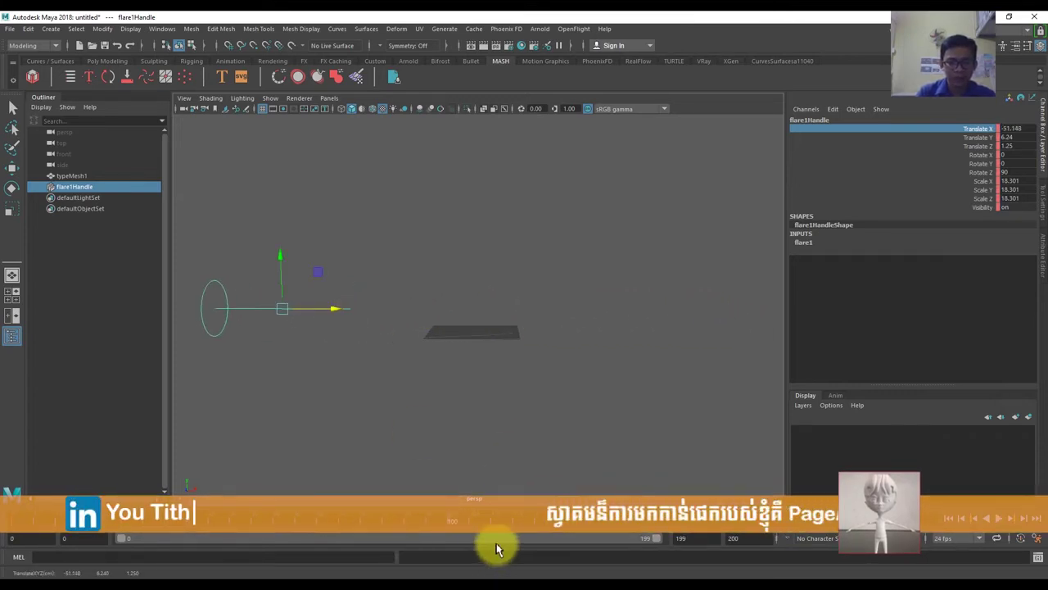
left_click_drag(496, 543, 13, 520)
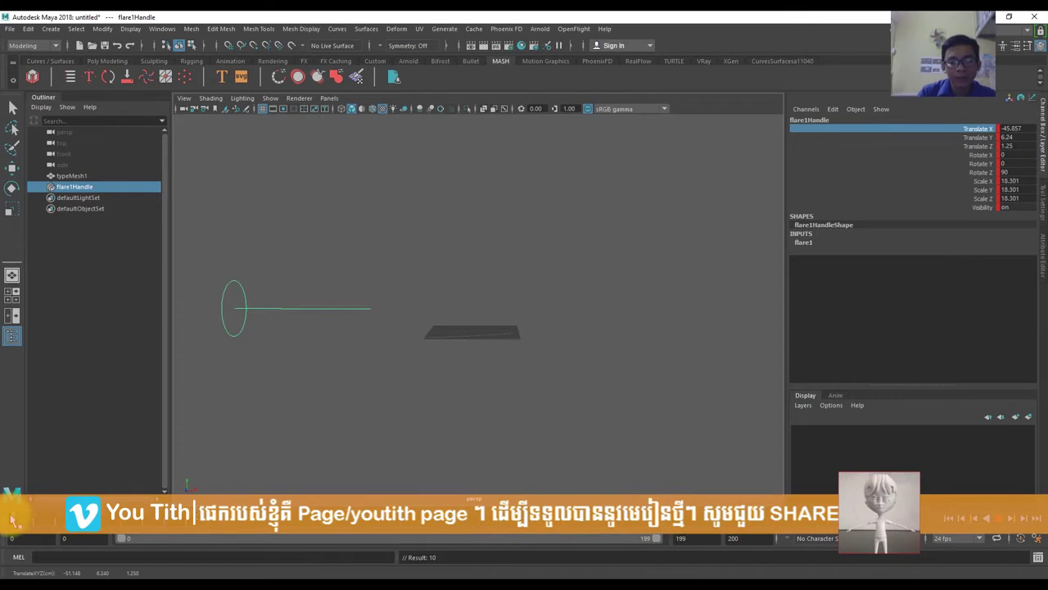
left_click_drag(13, 520, 129, 527)
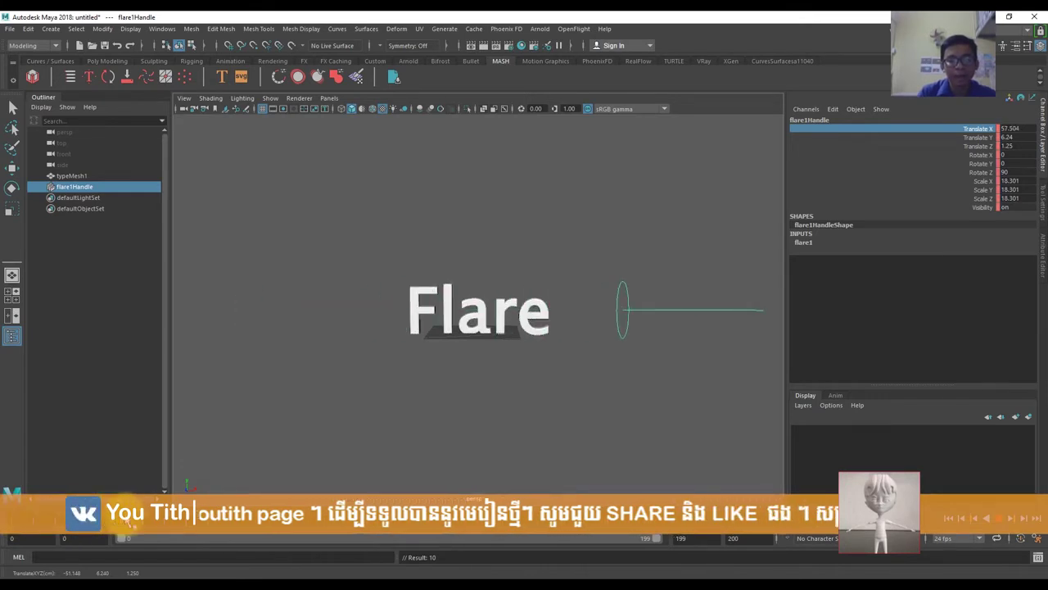
key("w")
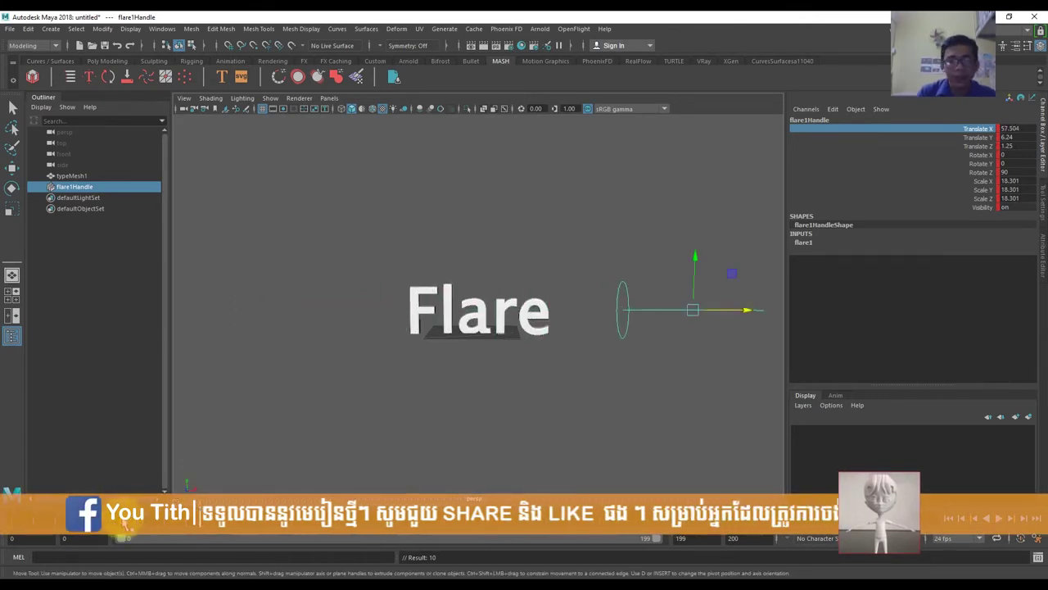
left_click(129, 529)
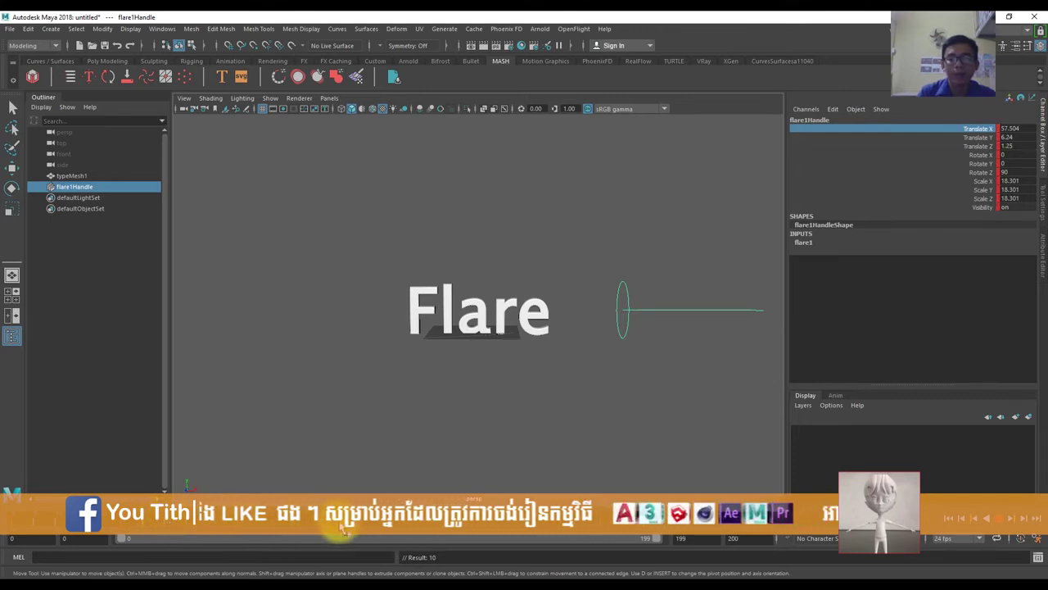
- Play the animation from the start, stop at frame 135, and orbit to view the plane at an angle
left_click_drag(346, 536, 448, 527)
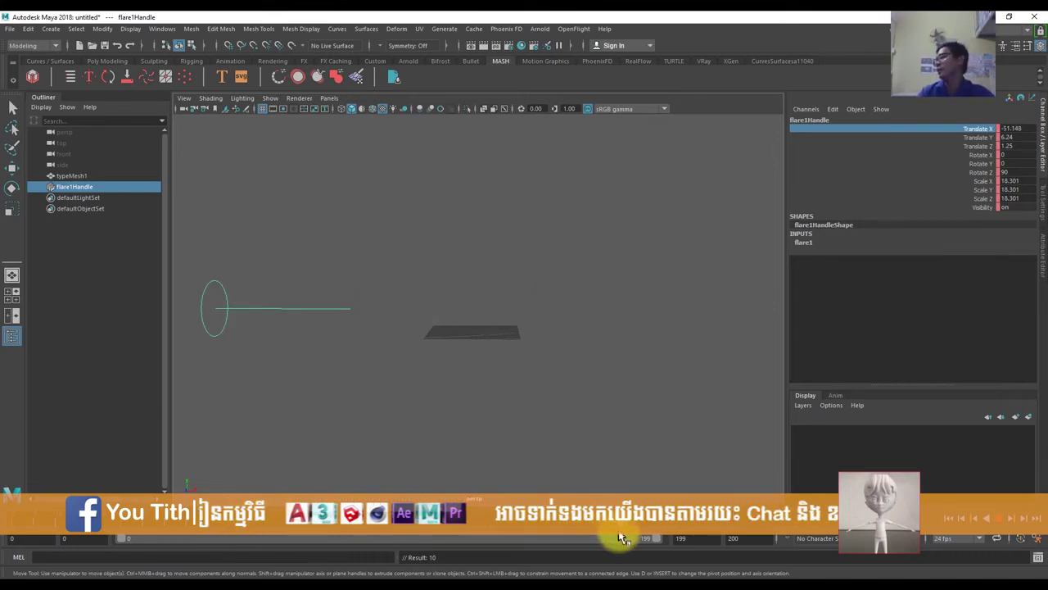
left_click_drag(620, 537, 11, 541)
left_click(1001, 521)
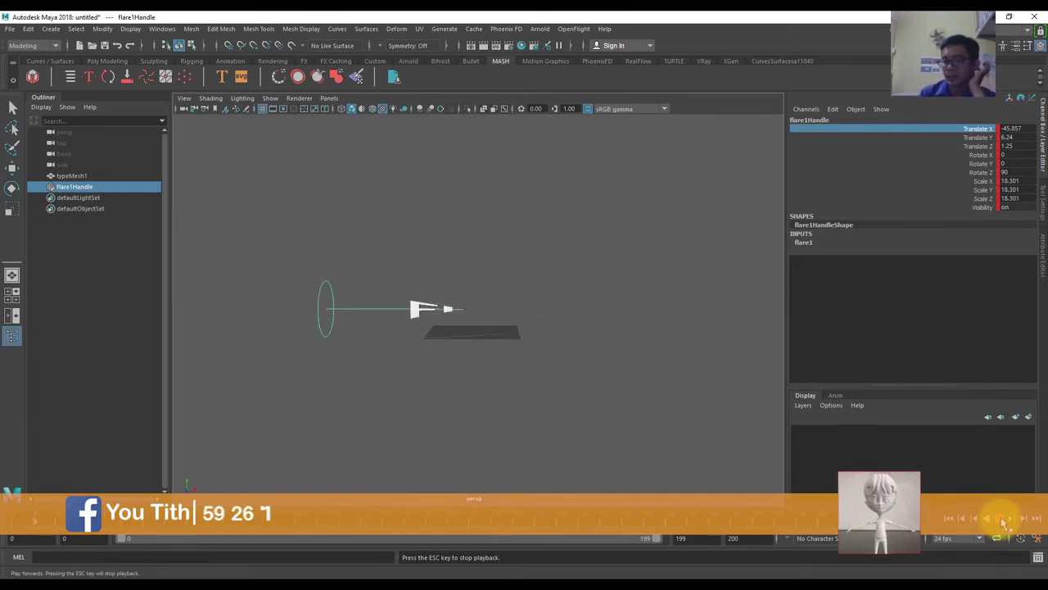
left_click(999, 518)
mouse_move(481, 469)
left_mouse_down("alt")
mouse_move(480, 428)
mouse_move(590, 421)
mouse_move(596, 437)
left_mouse_up("alt")
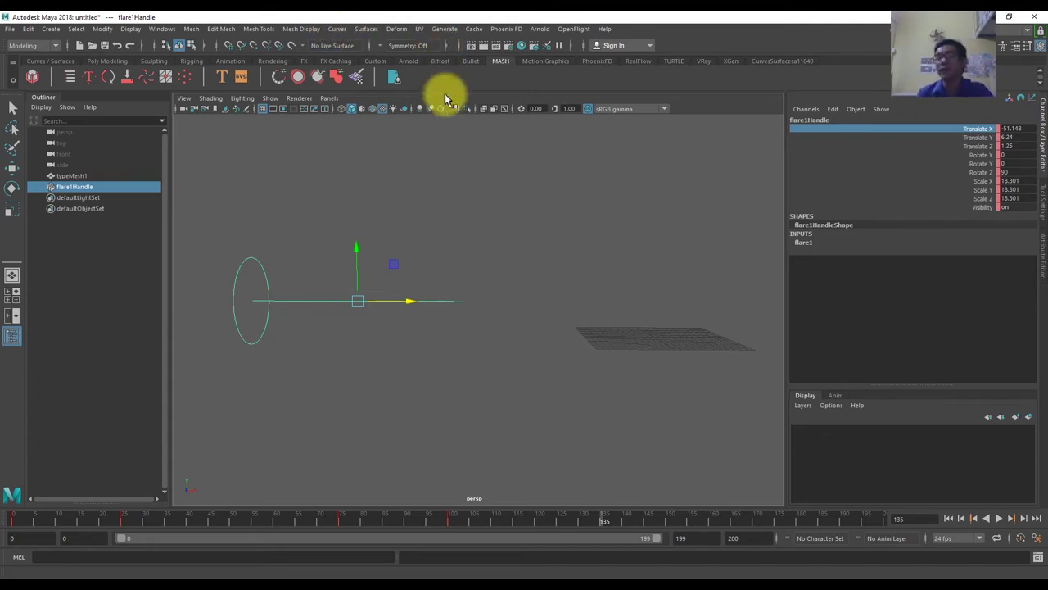
- Create a polygon cube from the polygon modelling shelf
scroll(500, 283, "down", 3)
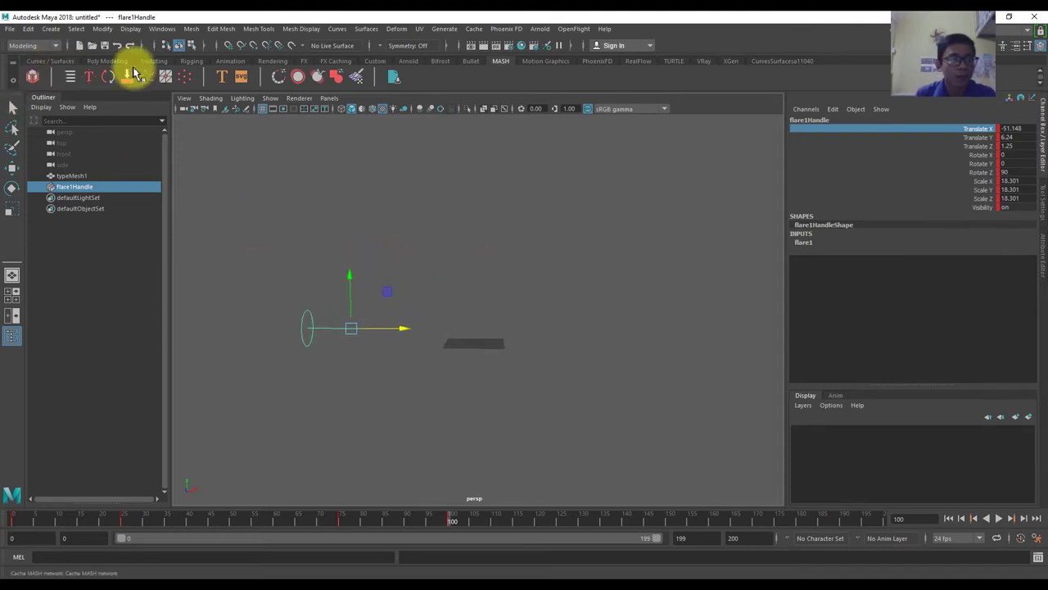
left_click(155, 62)
left_click(193, 62)
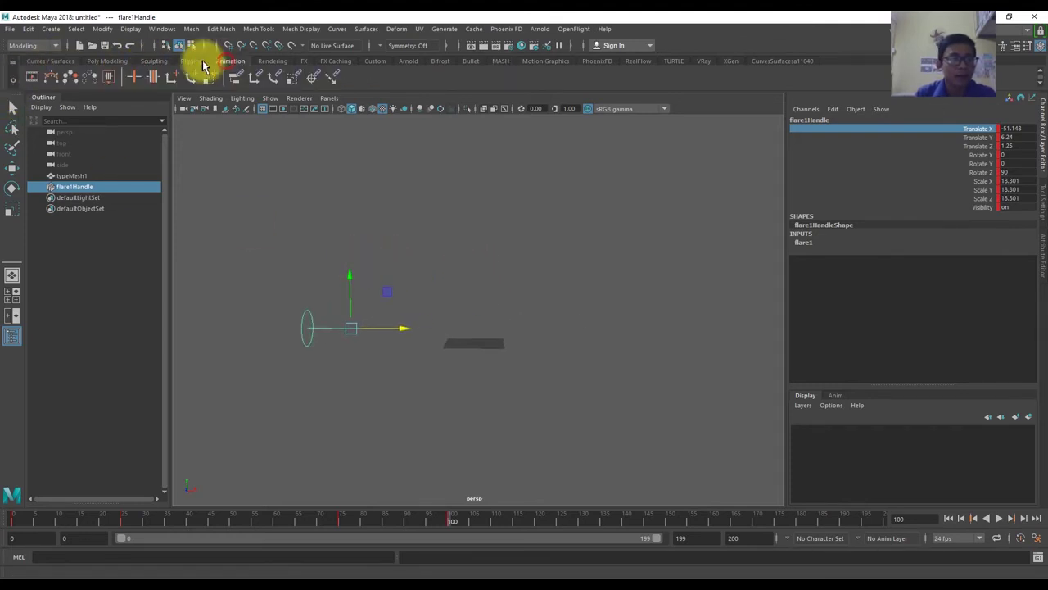
left_click(57, 62)
left_click(106, 62)
left_click(51, 76)
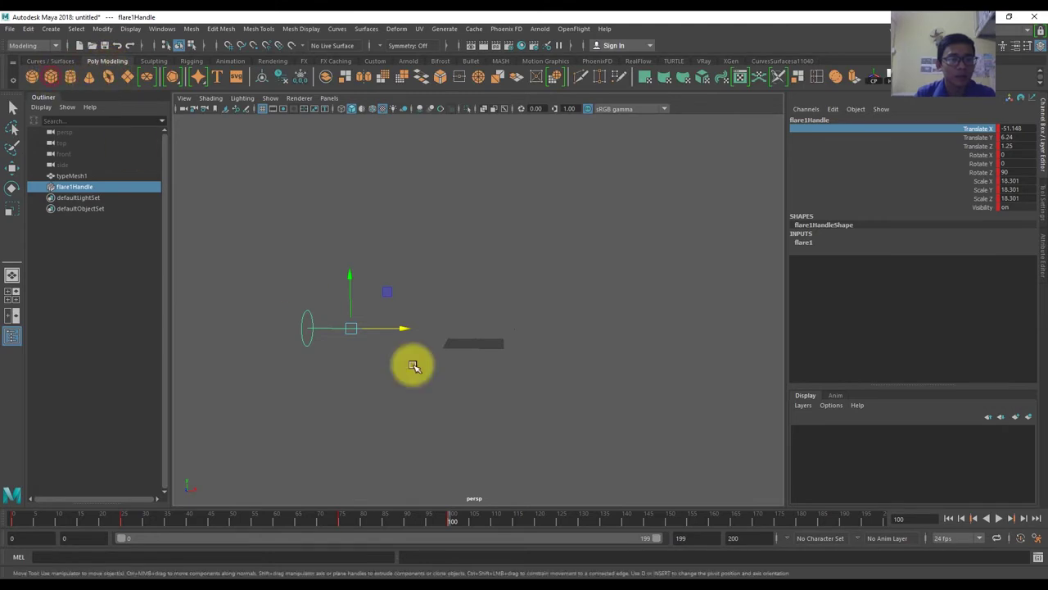
- Scrub the Flare animation and switch the viewport to the front view
left_click_drag(107, 514, 287, 519)
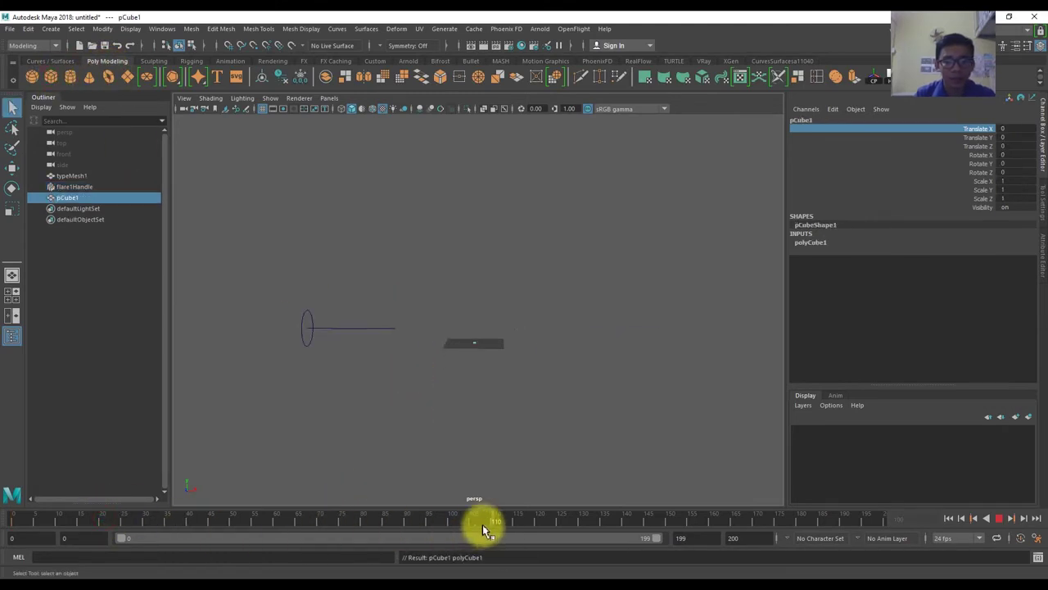
key("space")
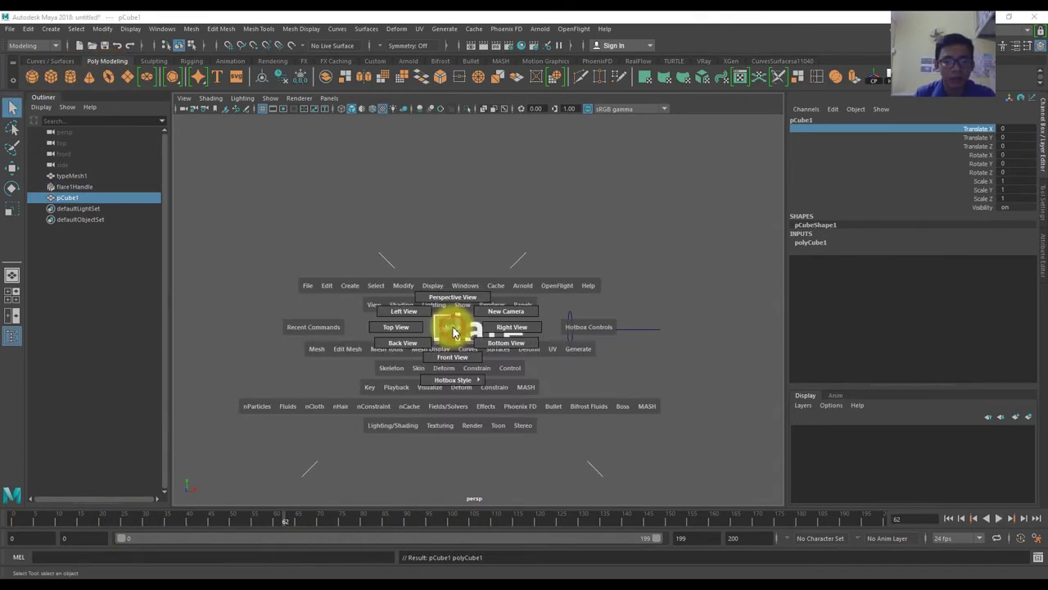
left_click(460, 358)
scroll(463, 316, "down", 3)
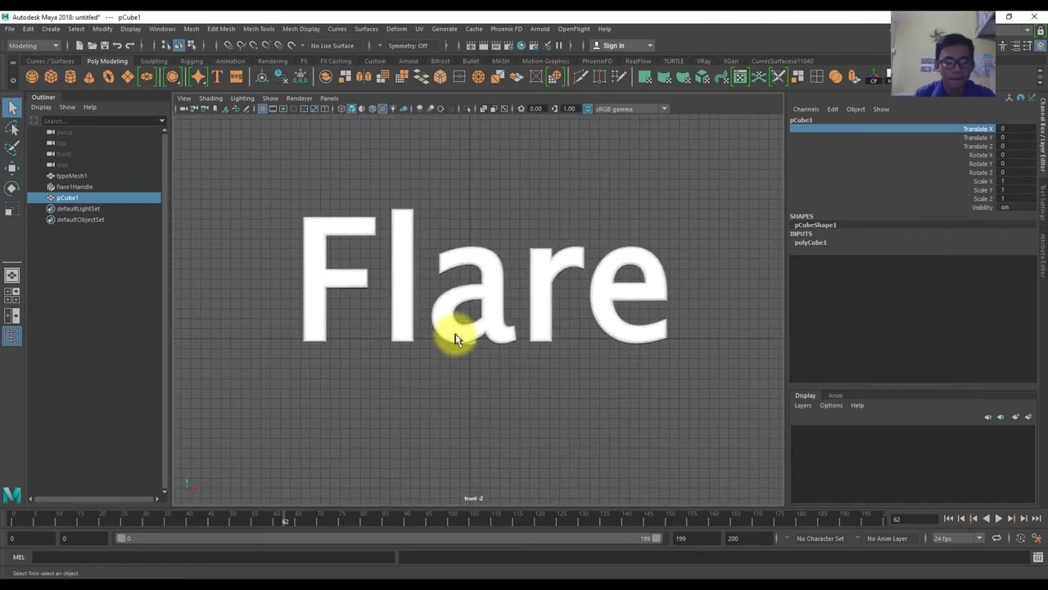
- Scale the cube into a much wider, taller flat panel
key("w")
left_click_drag(486, 339, 501, 291)
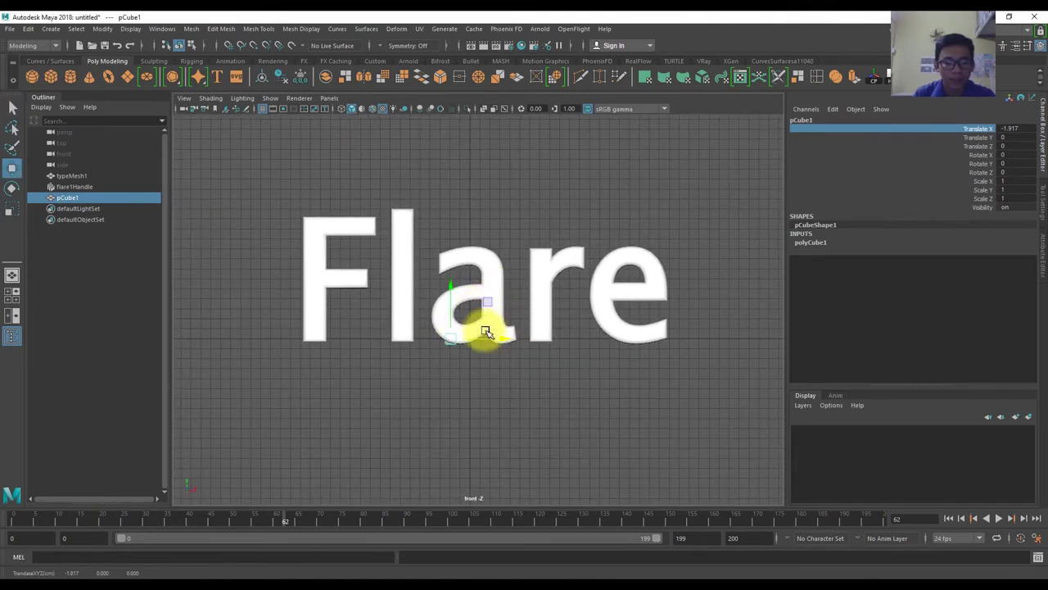
key("r")
scroll(486, 331, "down", 1)
left_click_drag(503, 334, 800, 346)
scroll(579, 333, "down", 2)
middle_click_drag(579, 333, 543, 342, "alt")
mouse_move(487, 335)
left_mouse_down()
mouse_move(768, 356)
mouse_move(729, 352)
left_mouse_up()
left_click_drag(437, 286, 485, 14)
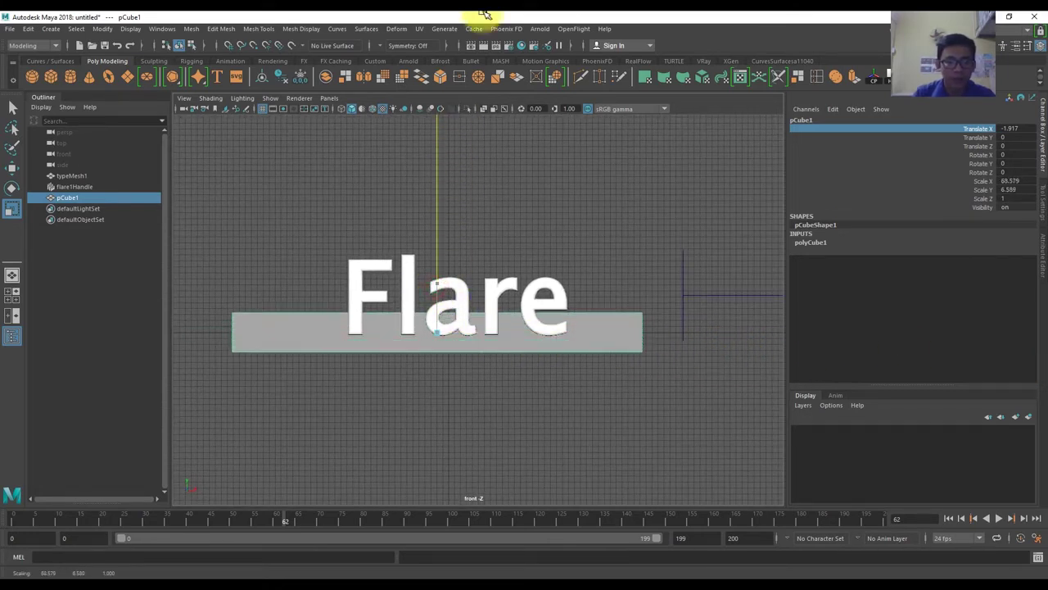
- Raise the panel and centre it behind the Flare text
key("w")
left_click_drag(437, 292, 441, 186)
key("e")
key("r")
key("w")
left_click_drag(468, 292, 502, 299)
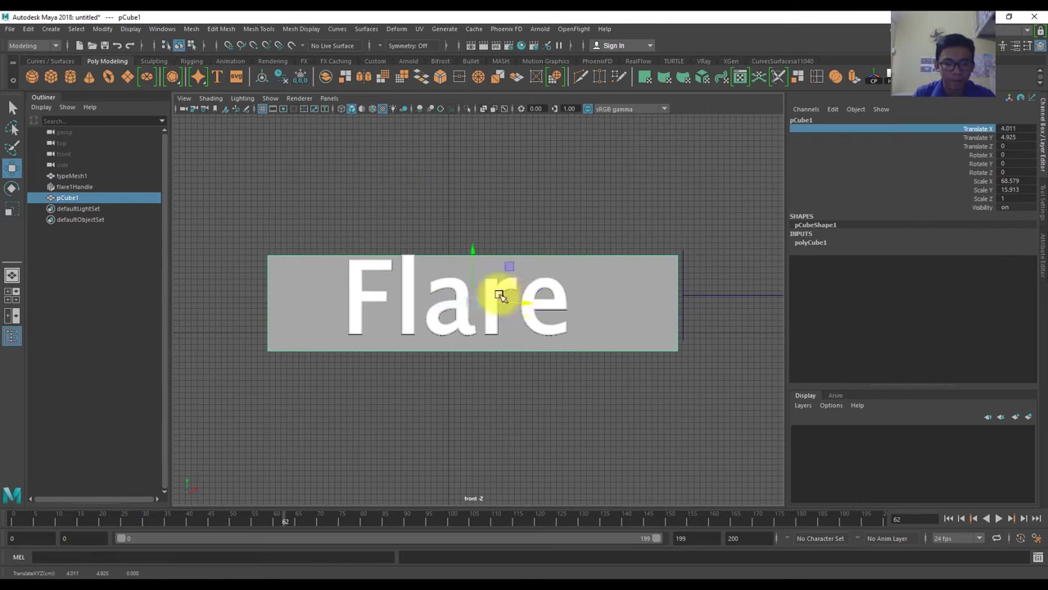
middle_click_drag(501, 292, 451, 261, "alt")
left_click_drag(451, 260, 454, 240)
middle_click_drag(453, 238, 538, 274, "alt")
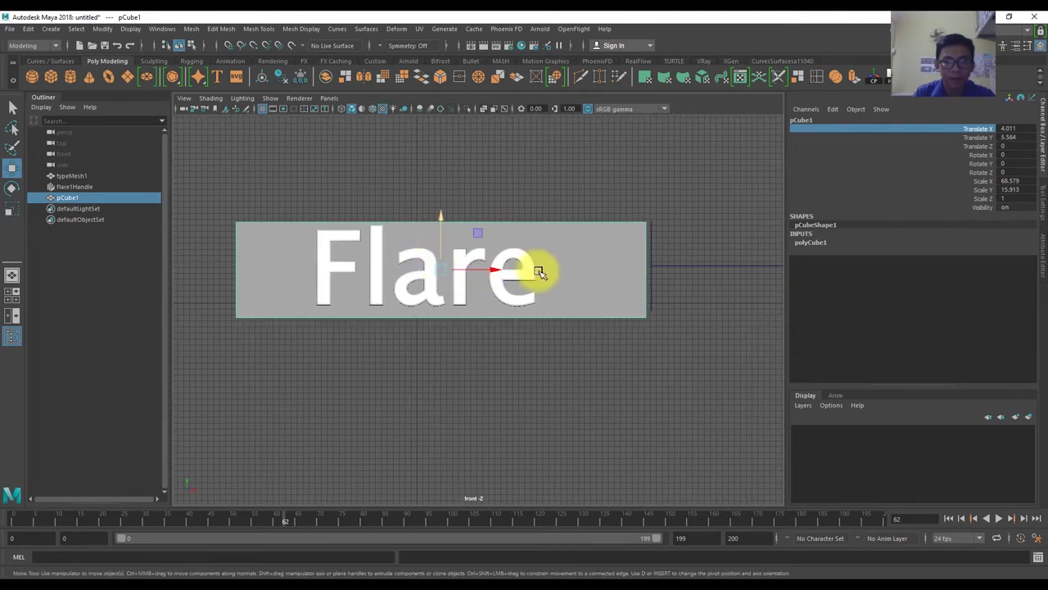
- Pull the panel's bottom-right corner vertex far to the right
right_click(585, 251)
left_click(663, 213)
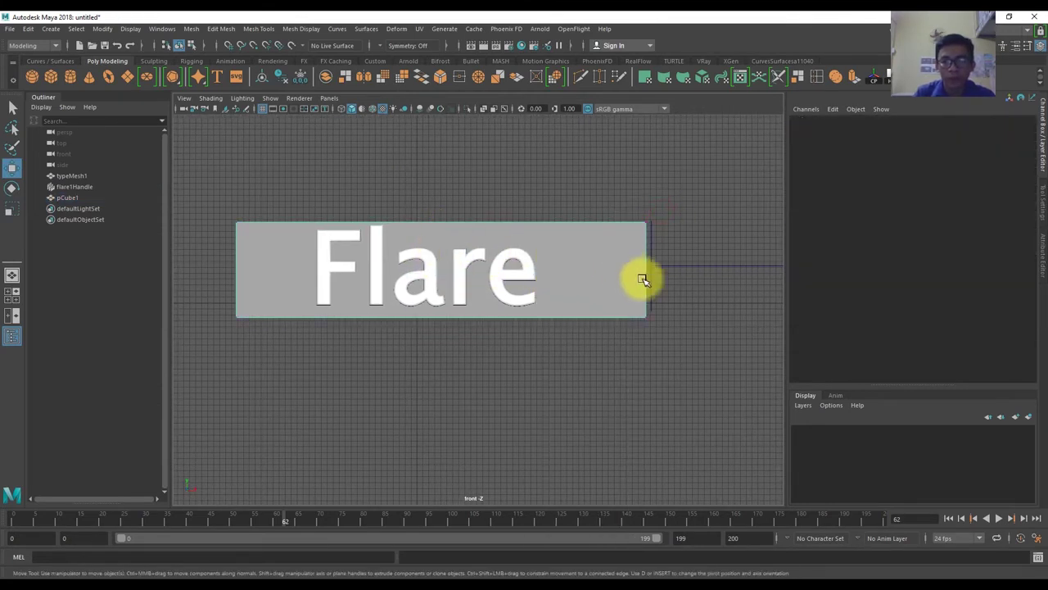
left_click(646, 315)
left_click_drag(692, 317, 857, 327)
right_click_drag(857, 327, 585, 276, "alt")
- Try raising the cube's Height to 12.7, then undo it and the corner vertex move
right_click(509, 257)
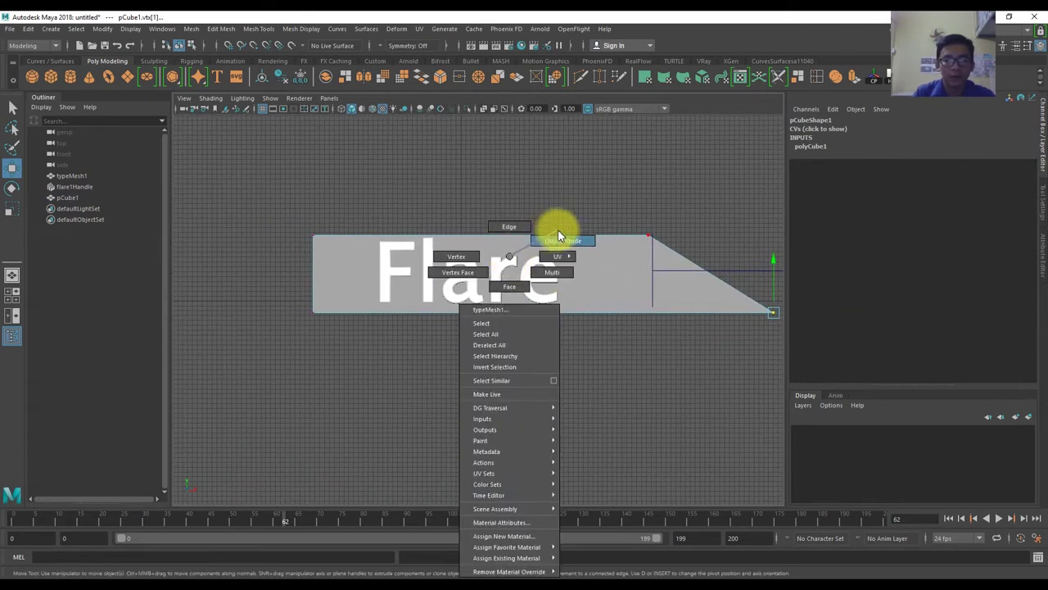
left_click(558, 237)
left_click(622, 258)
left_click(806, 245)
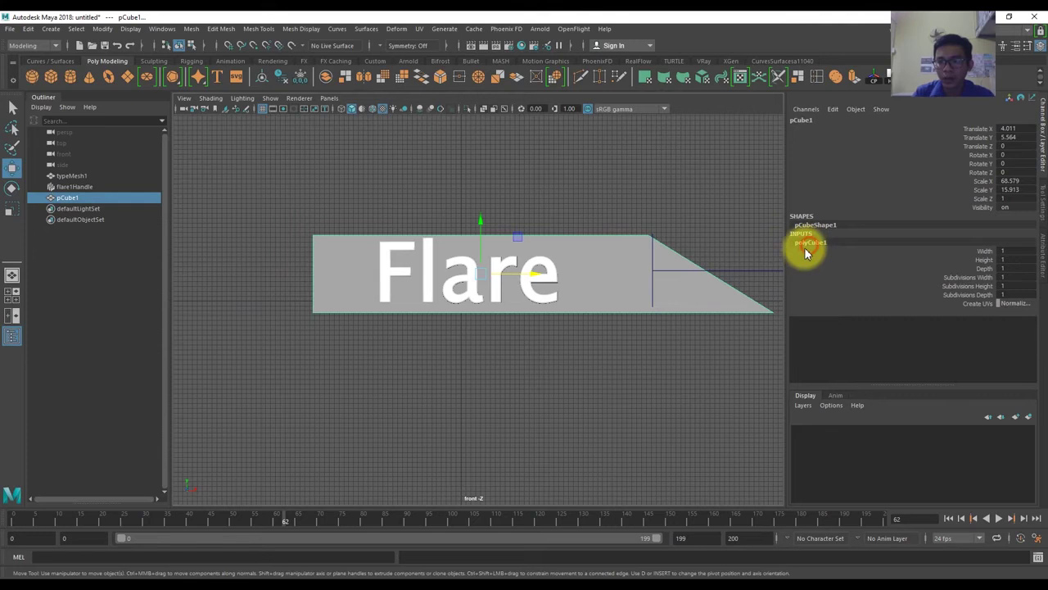
left_click(983, 260)
middle_click_drag(629, 260, 692, 265)
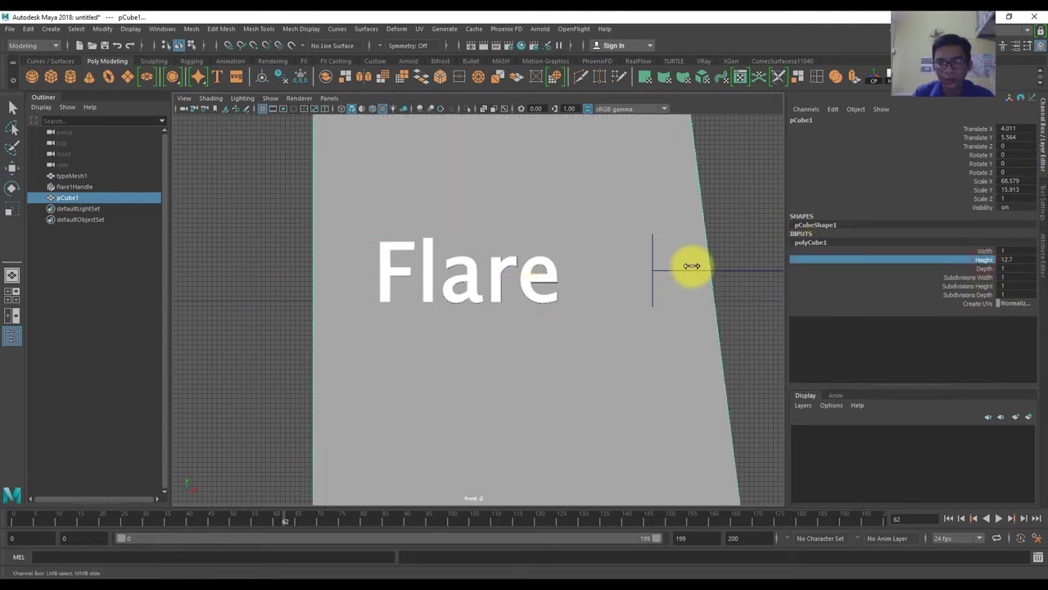
key("ctrl+z")
key("ctrl+z")
key("ctrl+z")
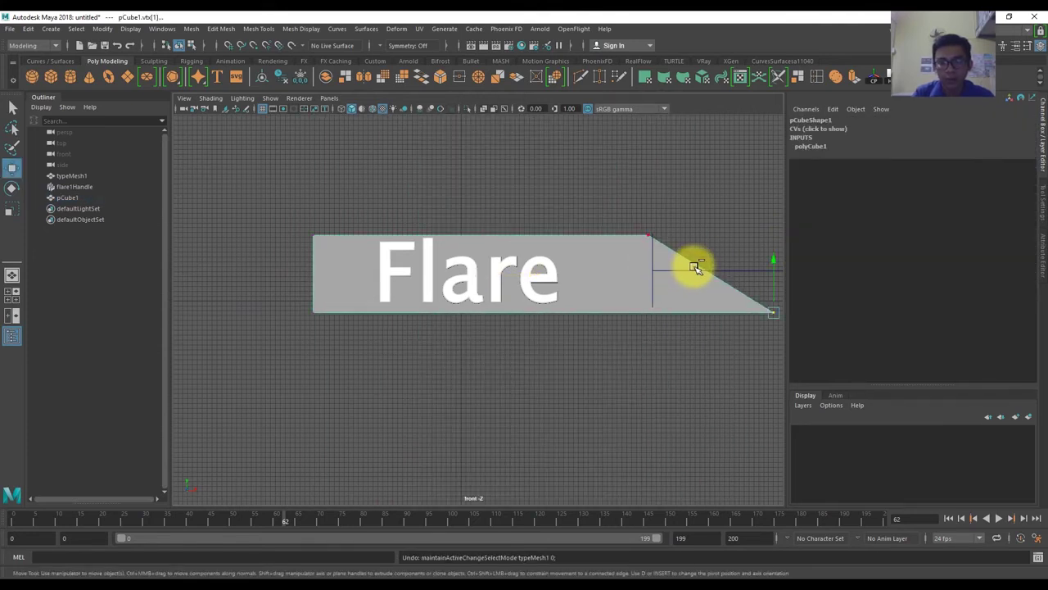
key("ctrl+z")
- Set the panel's Subdivisions Height to 13 and add many vertical width subdivisions
right_click_drag(627, 245, 667, 227)
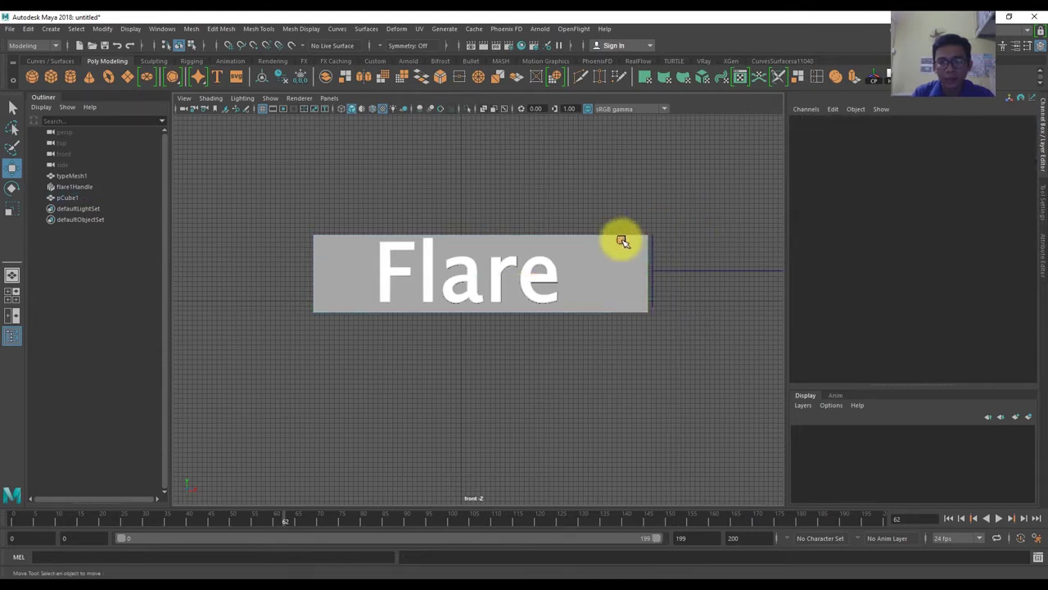
left_click(620, 235)
left_click(811, 243)
left_click(968, 286)
middle_click_drag(734, 285, 713, 290)
middle_click_drag(579, 306, 616, 305)
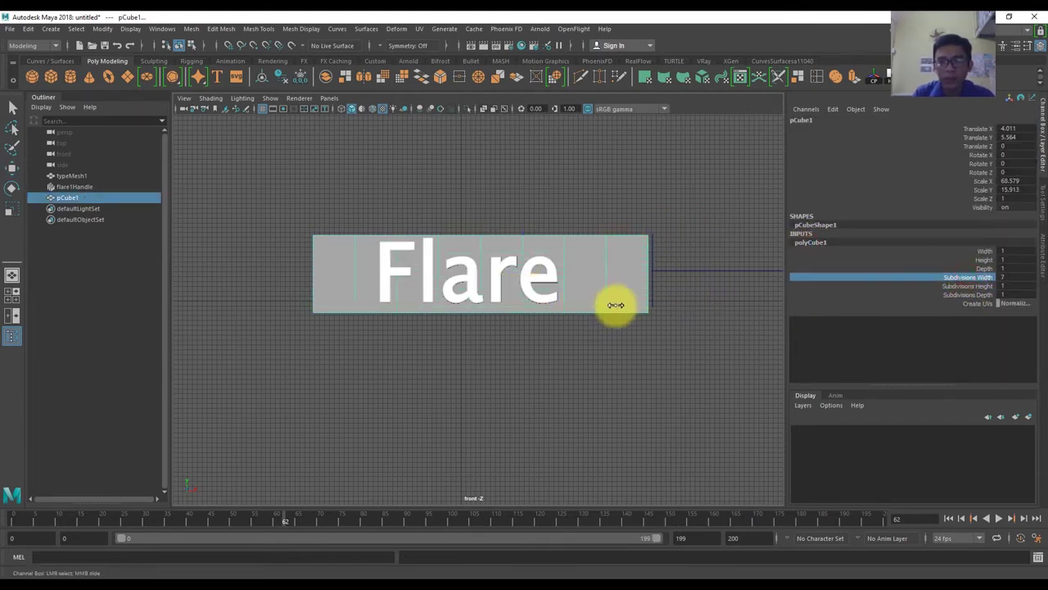
- Turn on Wireframe on Shaded and pull the bottom-right vertex right to taper the end
key("w")
left_click(679, 234)
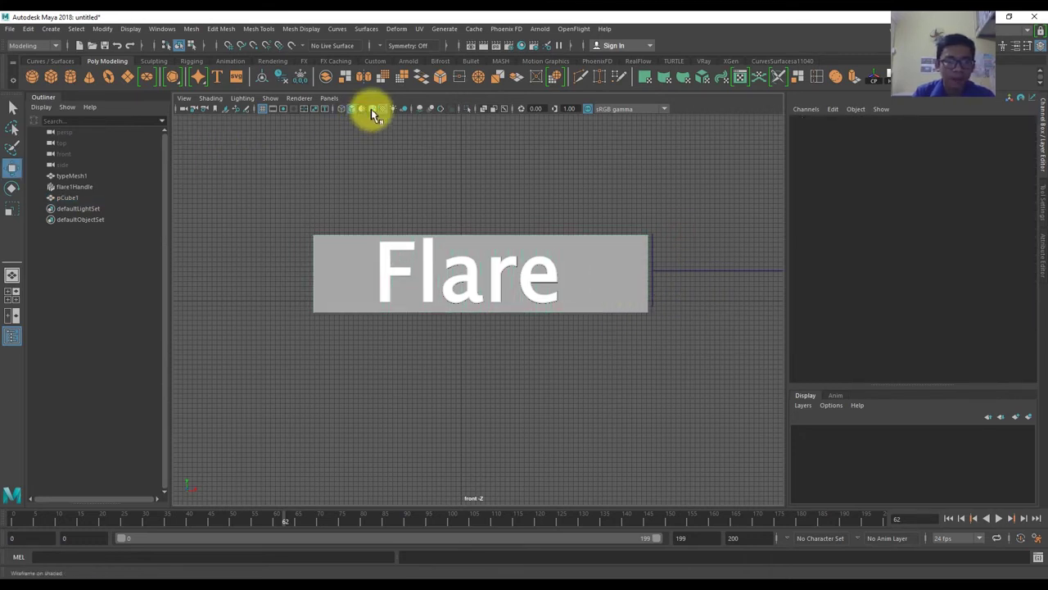
left_click(372, 111)
left_click(579, 250)
right_click(611, 276)
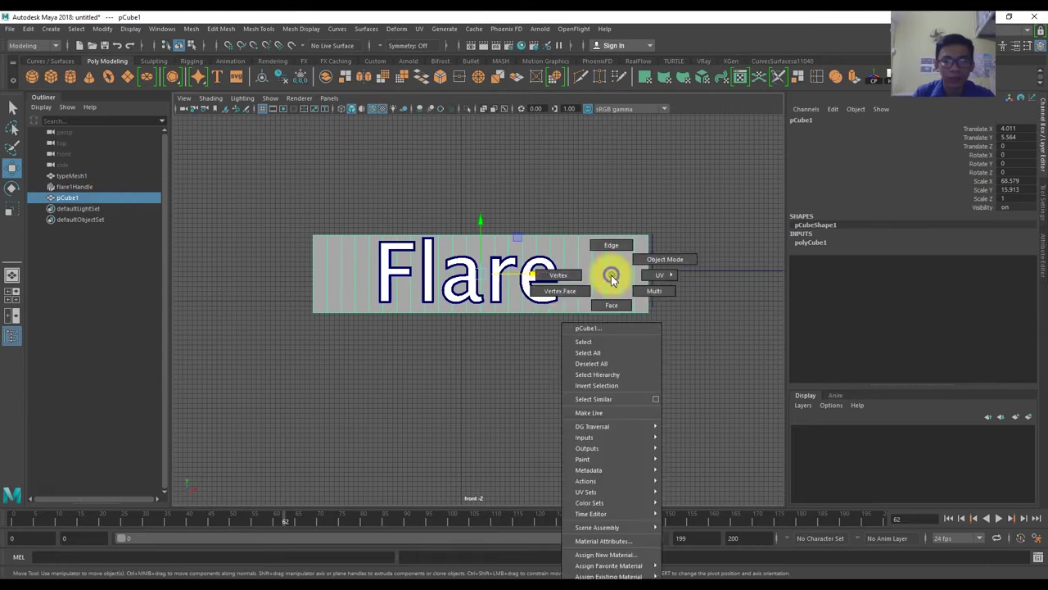
left_click(559, 276)
mouse_move(643, 335)
left_mouse_down()
mouse_move(664, 300)
mouse_move(742, 314)
left_mouse_up()
right_click(615, 271)
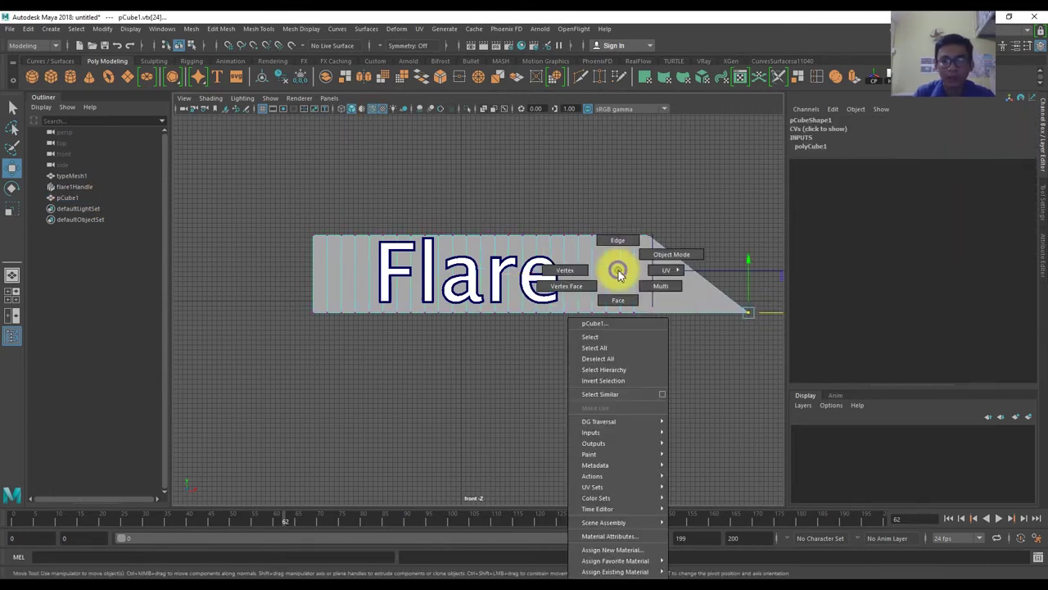
left_click(648, 237)
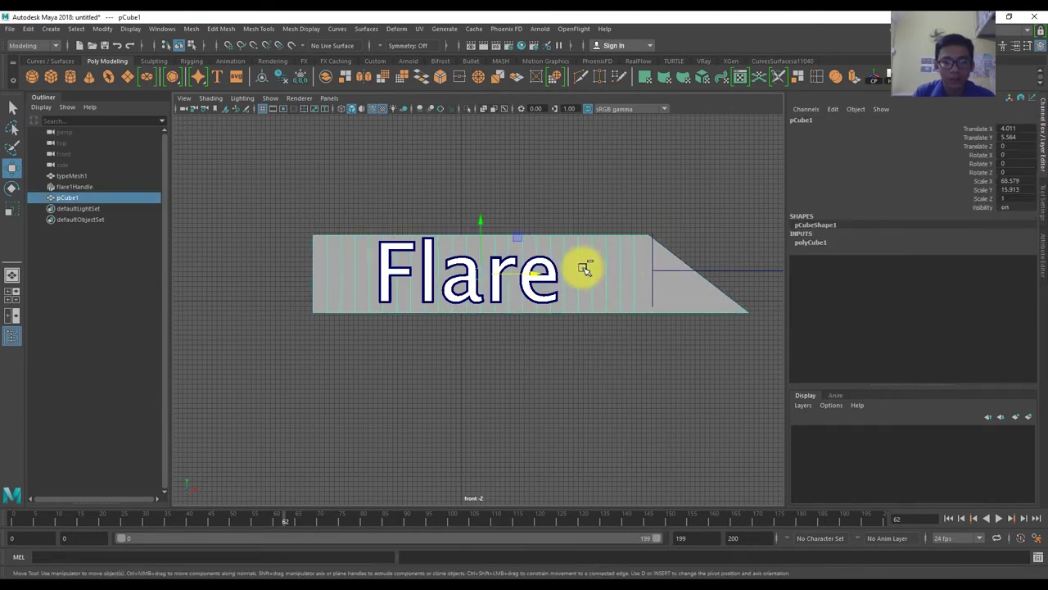
- Duplicate the tapered panel and move the copy just below the original
key("ctrl+d")
mouse_move(483, 222)
left_mouse_down()
mouse_move(484, 349)
mouse_move(480, 309)
left_mouse_up()
key("r")
- Scale the lower duplicate panel shorter along X
key("w")
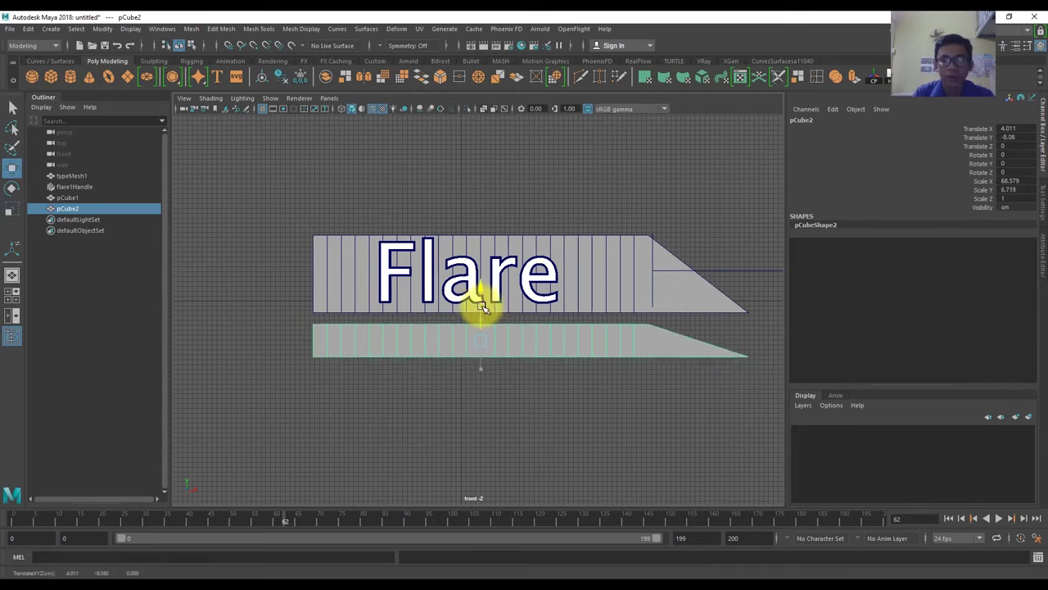
left_click(550, 181)
left_click(613, 347)
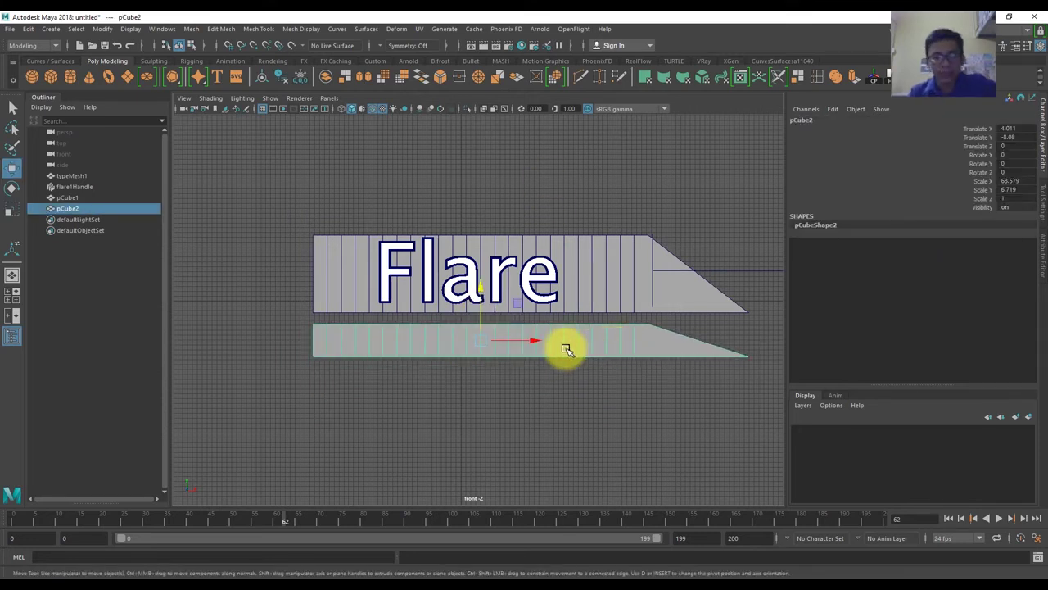
left_click_drag(533, 341, 459, 343)
key("w")
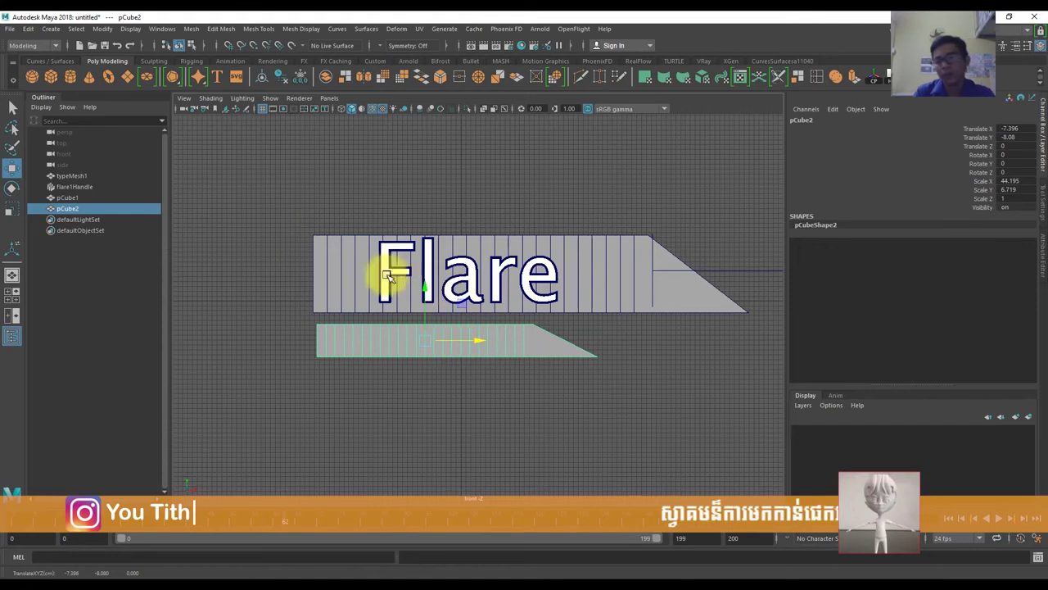
- Switch to the perspective view and orbit around the Flare text and both panels
key("space")
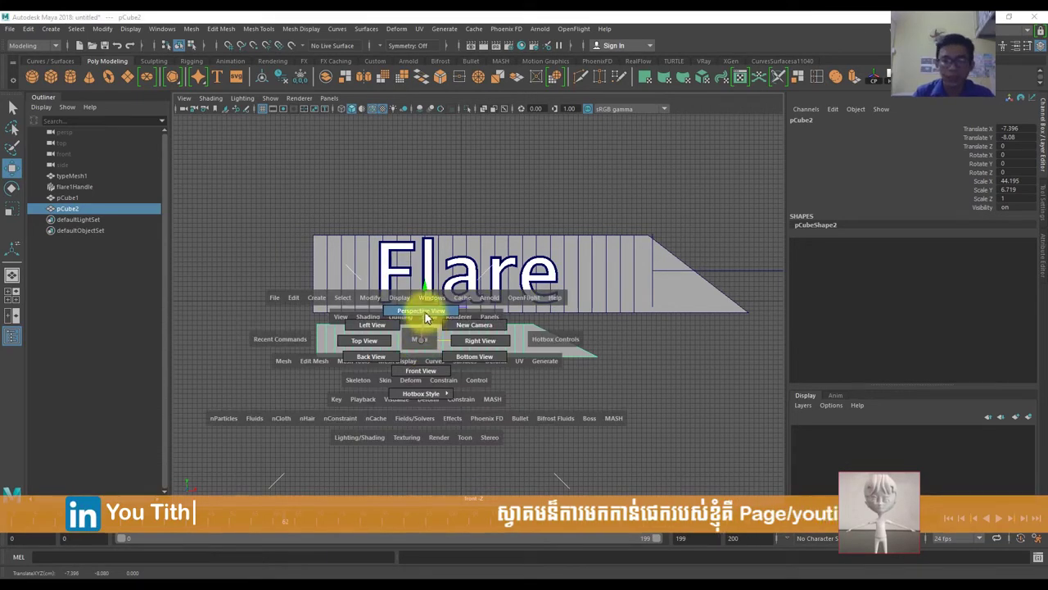
mouse_move(444, 339)
left_mouse_down("alt")
mouse_move(478, 346)
mouse_move(562, 294)
mouse_move(515, 309)
mouse_move(554, 333)
mouse_move(557, 276)
mouse_move(595, 314)
left_mouse_up("alt")
left_click(536, 320)
middle_click_drag(594, 314, 538, 312, "alt")
mouse_move(538, 311)
left_mouse_down("alt")
mouse_move(491, 323)
mouse_move(574, 276)
left_mouse_up("alt")
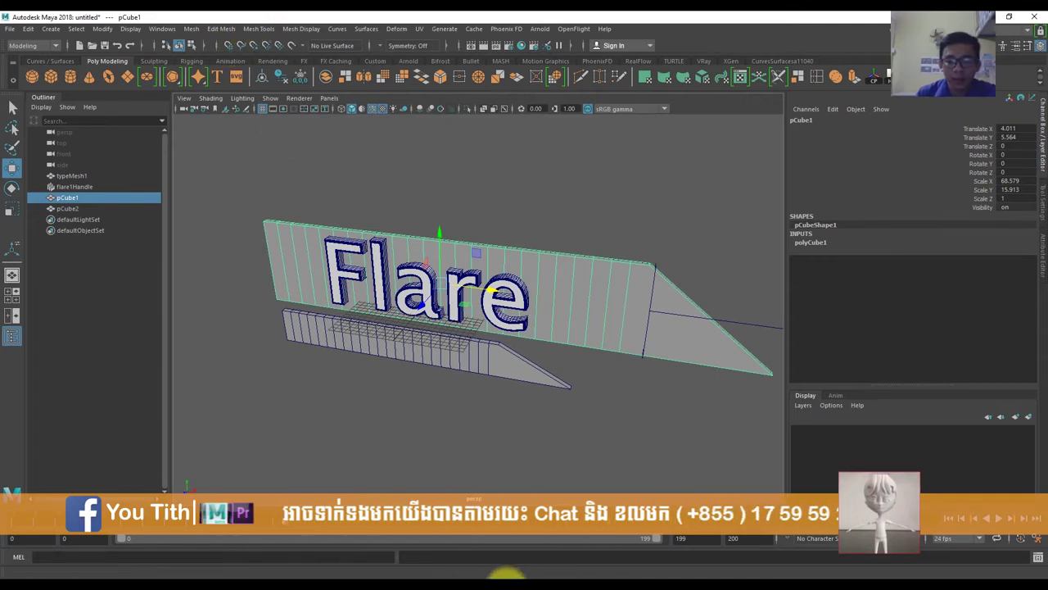
left_click(508, 573)
- Scroll the Word notes to the reference figures of Bend-deformed text
scroll(393, 327, "up", 2)
scroll(422, 357, "up", 5)
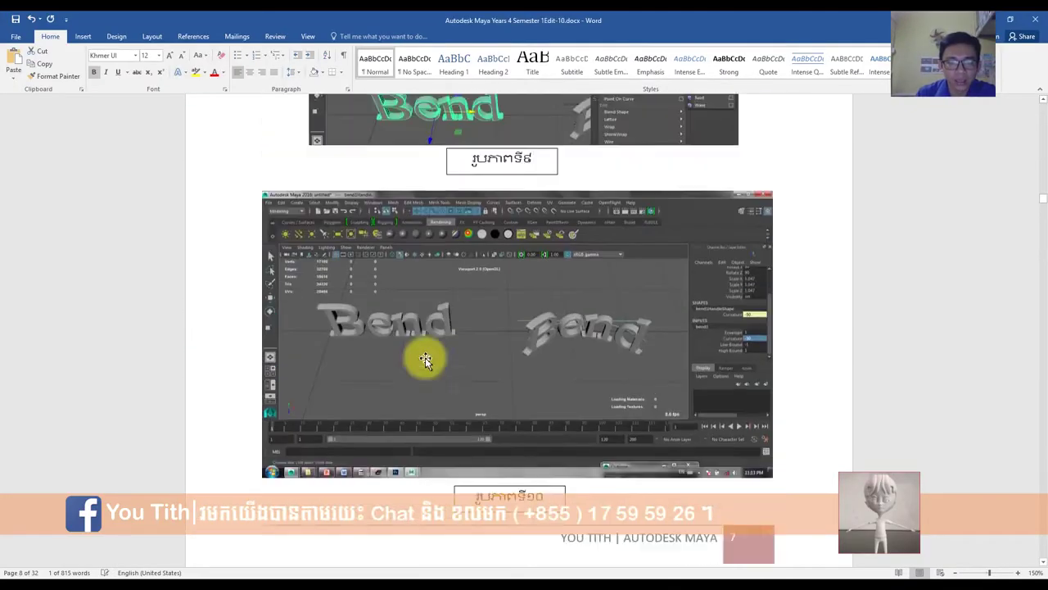
scroll(422, 356, "up", 3)
scroll(421, 352, "up", 5)
scroll(424, 356, "down", 8)
scroll(360, 279, "down", 1)
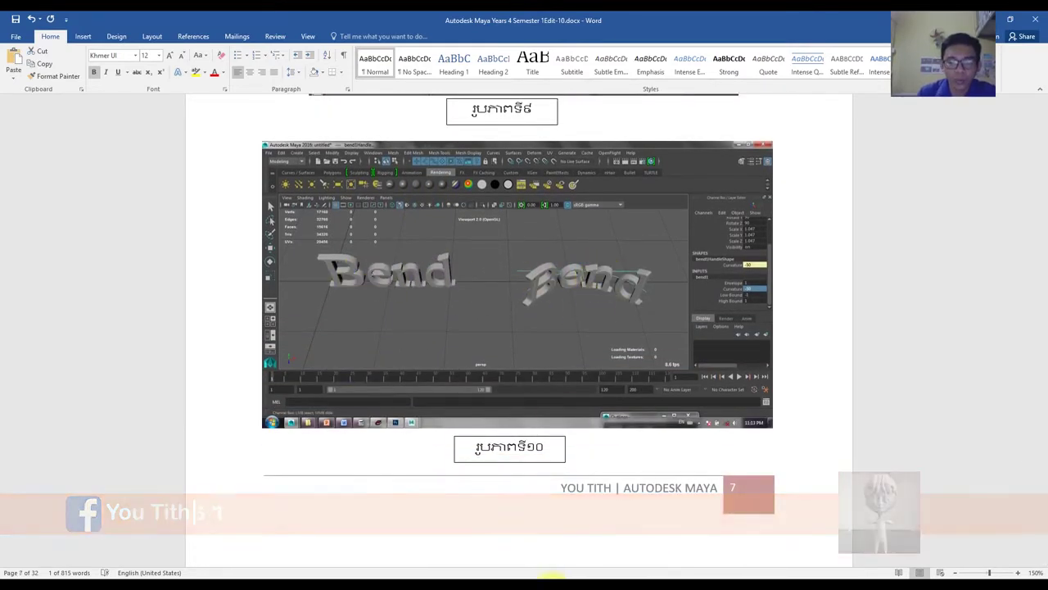
- Reselect the large Flare panel in Maya and add a Nonlinear Bend deformer
left_click(361, 577)
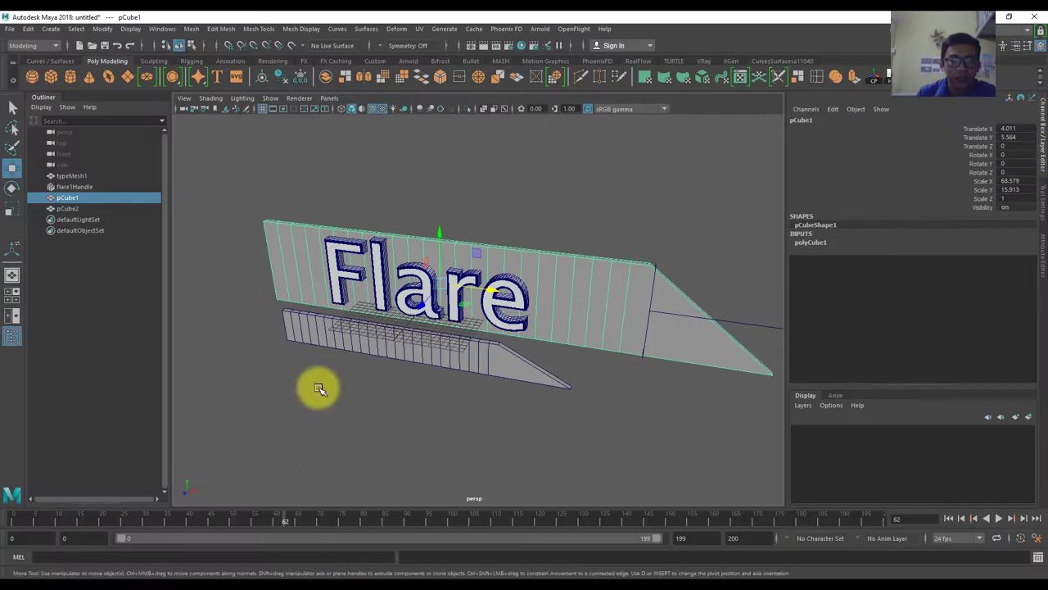
left_click(380, 171)
left_click(290, 233)
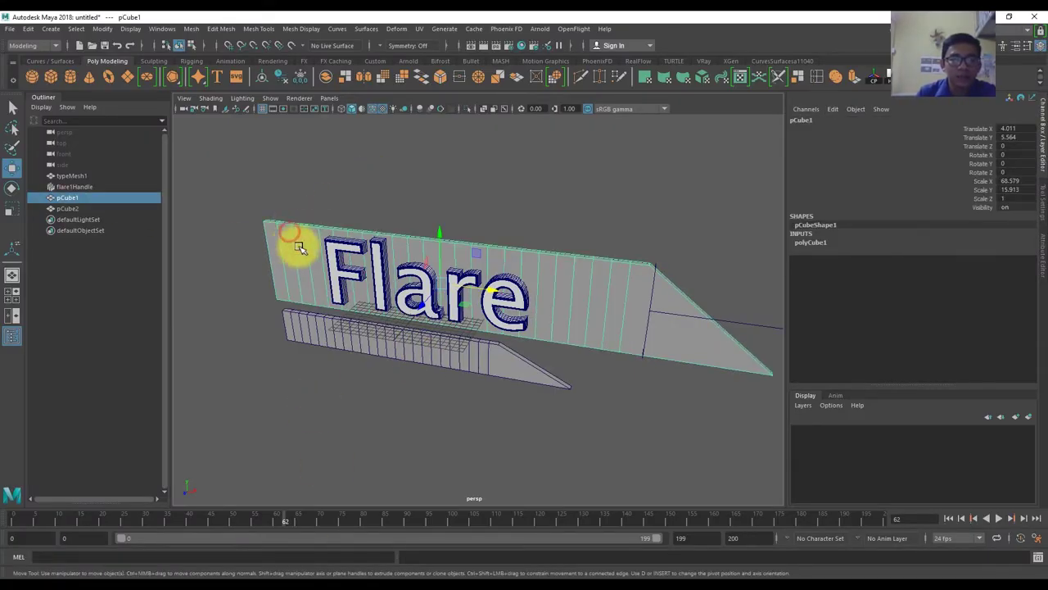
left_click(396, 29)
mouse_move(442, 179)
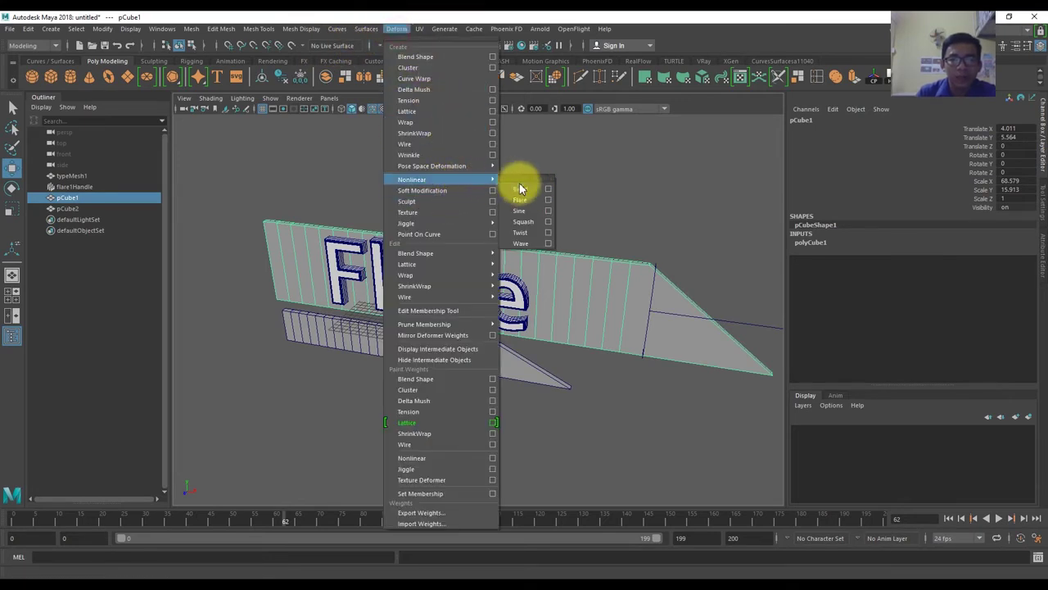
left_click(530, 189)
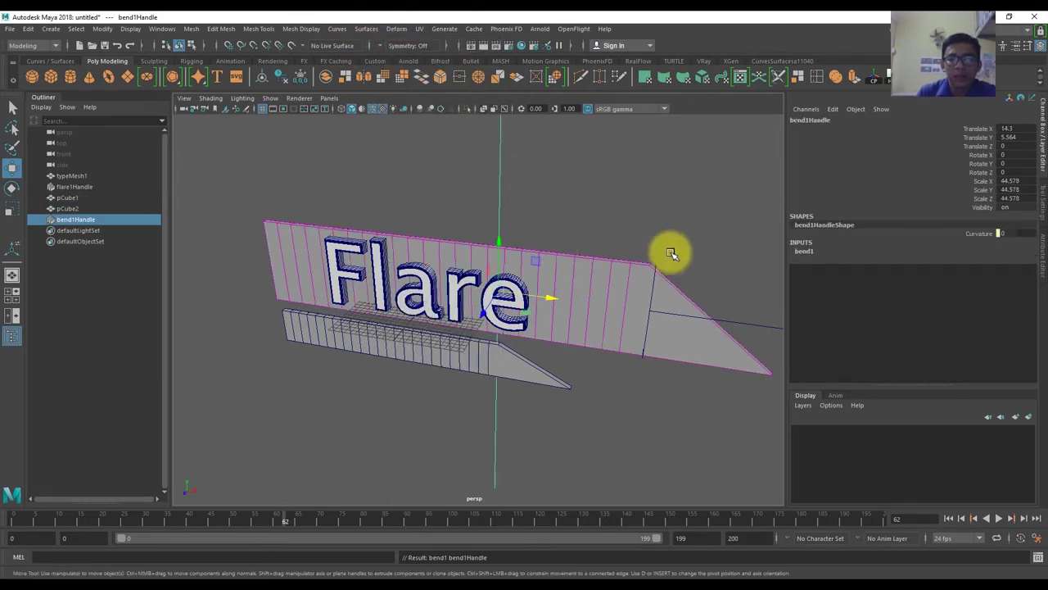
- Set bend1Handle's Rotate Z to 90 and expand the bend1 inputs
left_click(983, 164)
key("e")
mouse_move(684, 196)
middle_mouse_down()
mouse_move(785, 211)
mouse_move(767, 245)
mouse_move(795, 239)
middle_mouse_up()
key("ctrl+z")
left_click(981, 172)
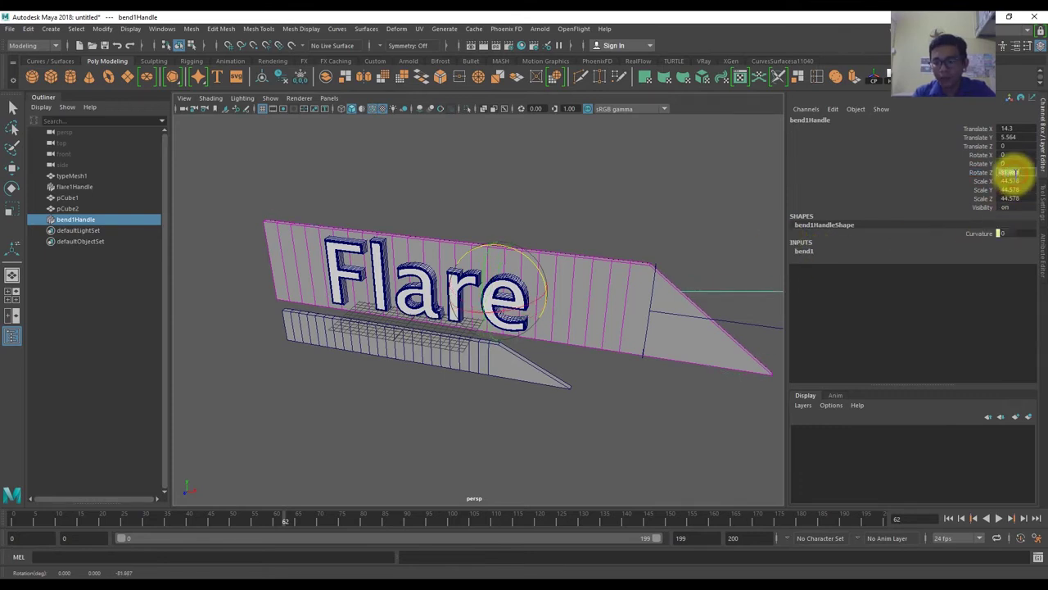
type("90")
left_click(804, 251)
left_click(979, 260)
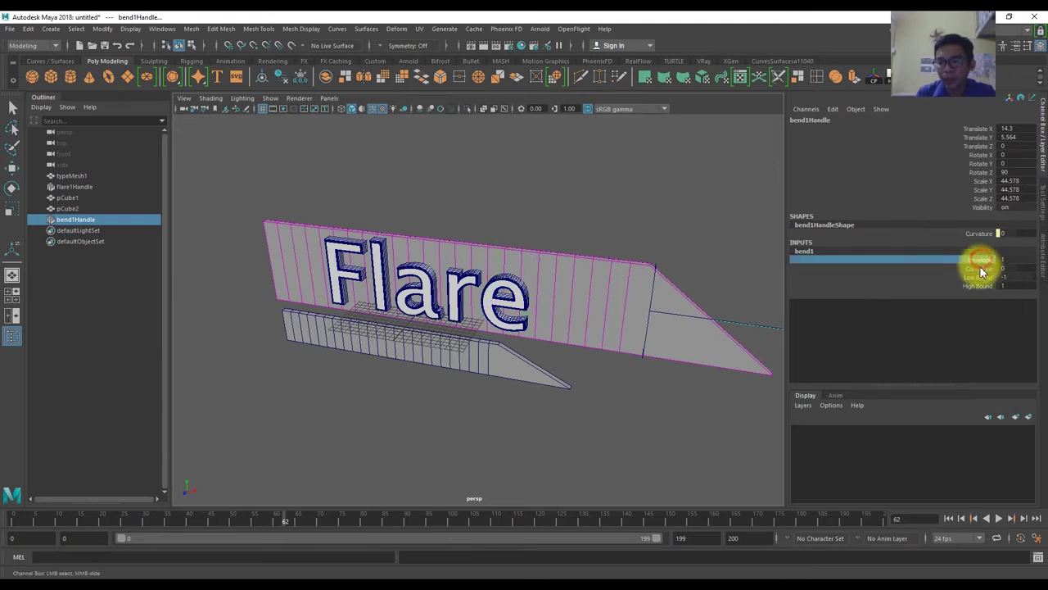
- Test-curl the panel with Curvature, then set the bend handle's Rotate Y to 90
left_click(980, 269)
middle_click_drag(721, 259, 639, 260)
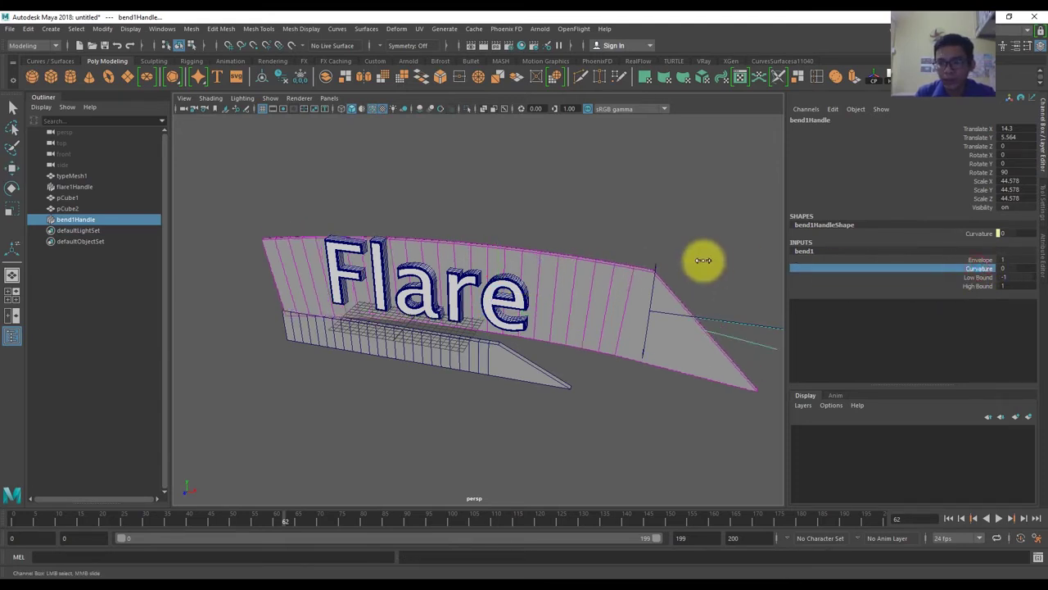
mouse_move(434, 286)
left_mouse_down("alt")
mouse_move(554, 309)
mouse_move(543, 251)
mouse_move(503, 308)
mouse_move(745, 298)
left_mouse_up("alt")
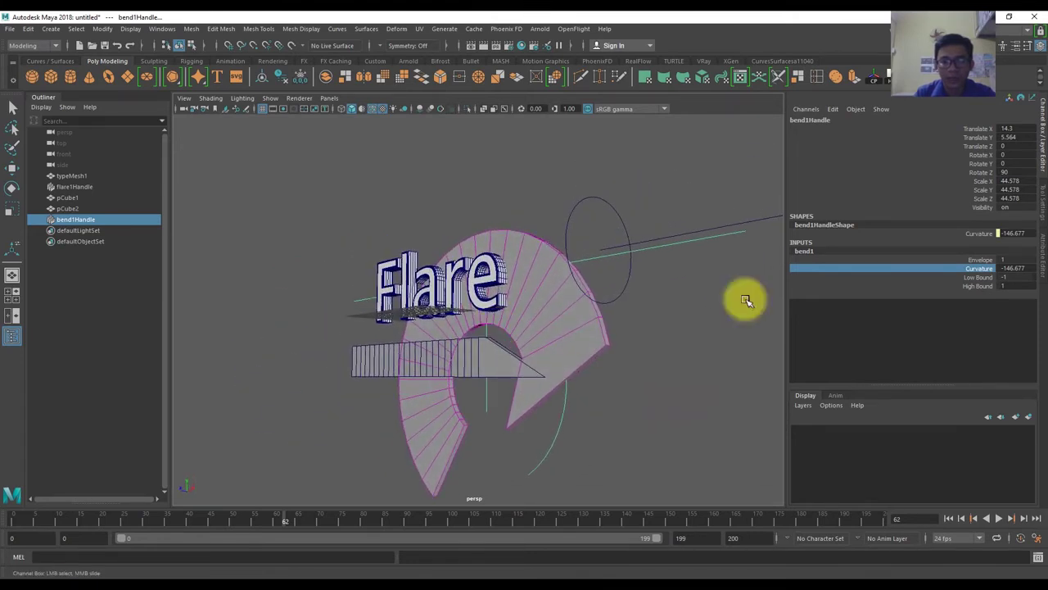
left_click(979, 163)
mouse_move(702, 222)
middle_mouse_down()
mouse_move(607, 248)
mouse_move(666, 241)
middle_mouse_up()
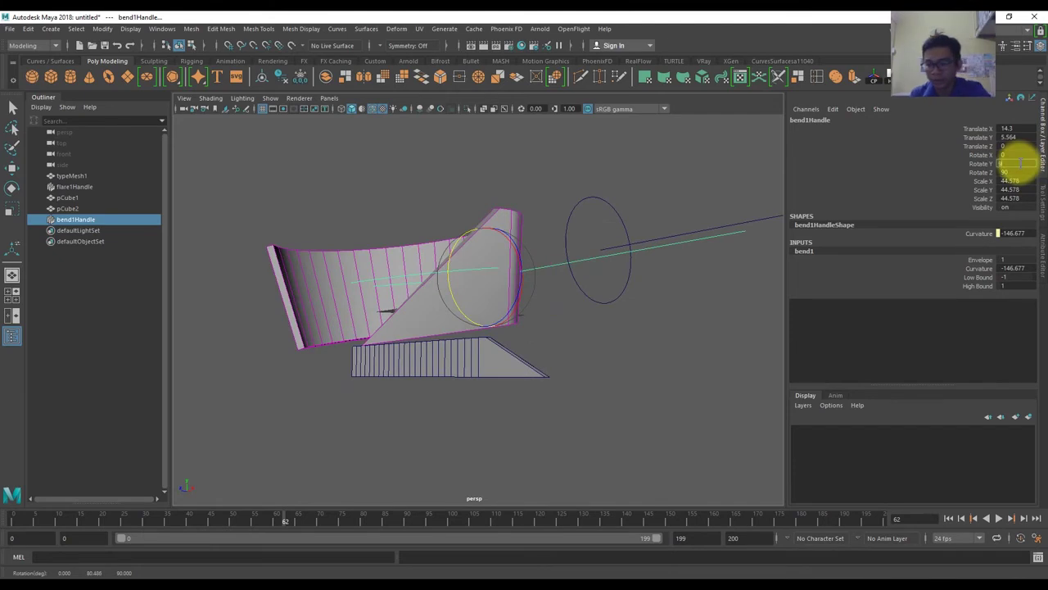
key("Return")
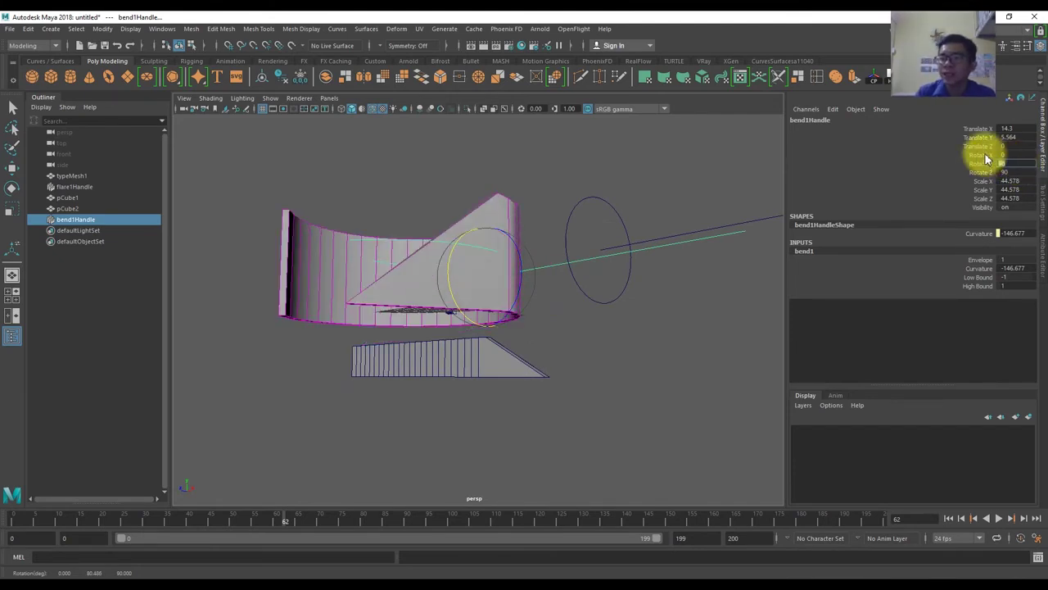
left_click_drag(999, 155, 1007, 172)
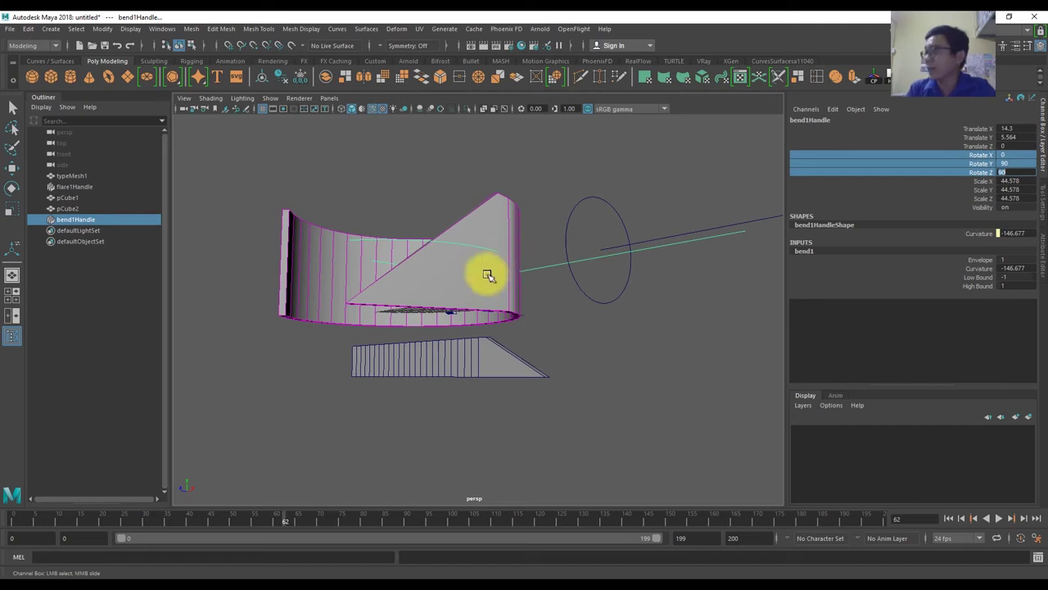
mouse_move(435, 265)
left_mouse_down("alt")
mouse_move(480, 304)
mouse_move(480, 269)
left_mouse_up("alt")
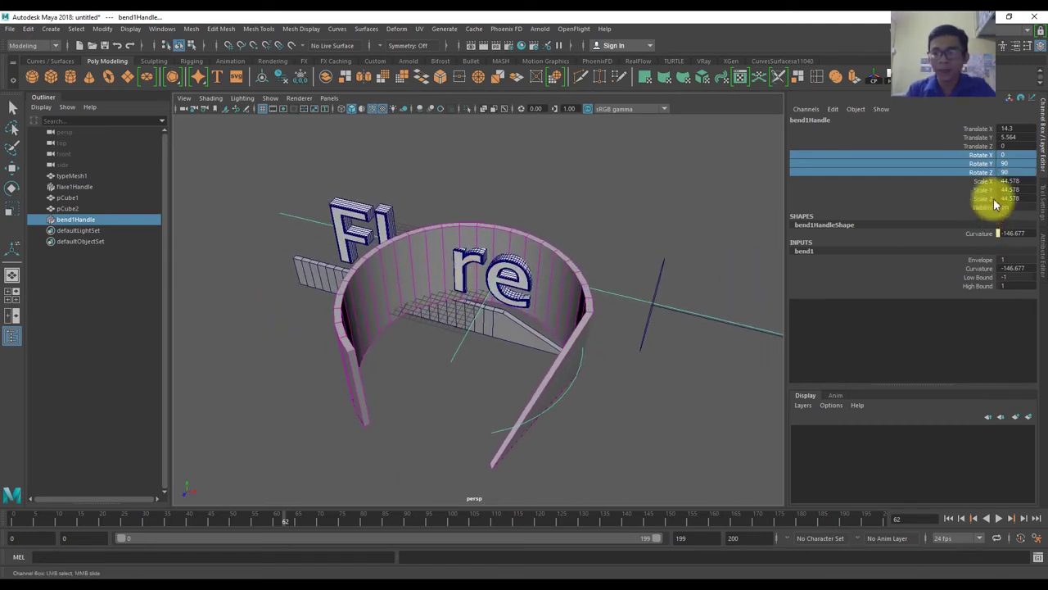
- Set the bend1 Curvature to 360, trying -180 first, and orbit around the text
left_click(844, 201)
double_click(1018, 269)
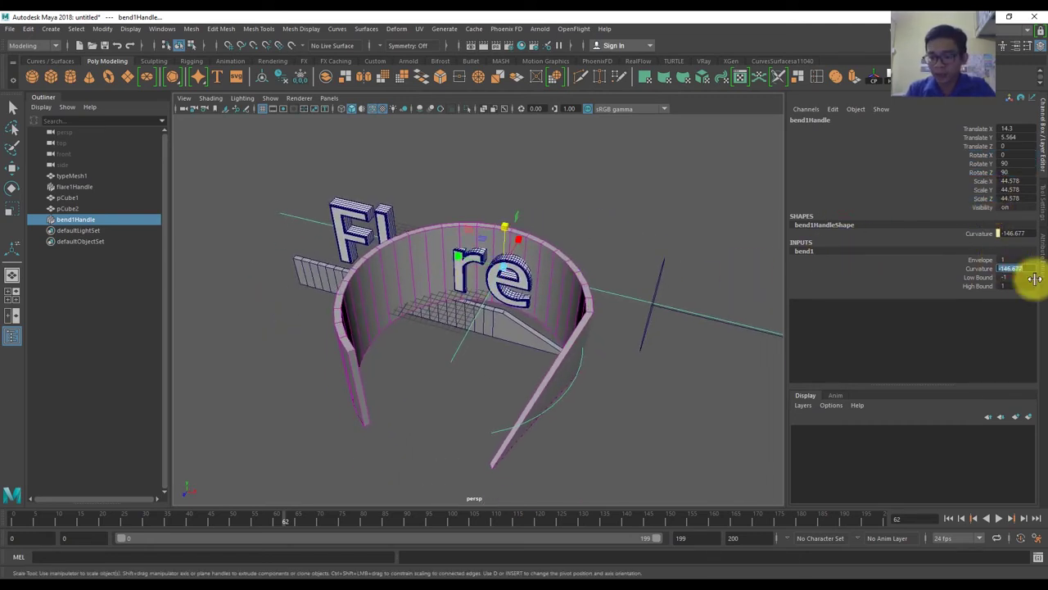
type("-15")
type("-180")
key("Return")
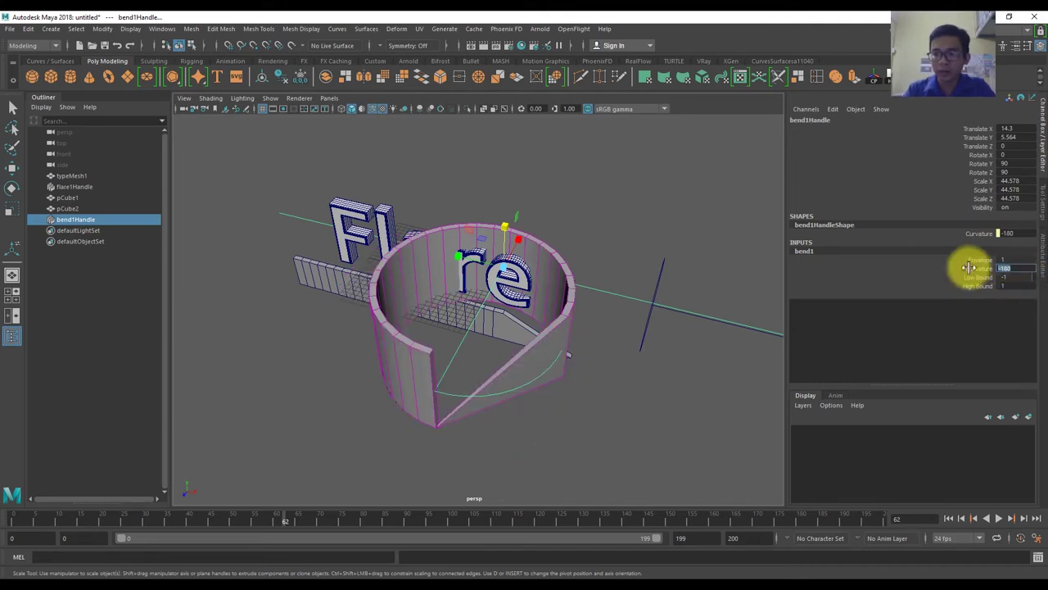
type("360")
key("Return")
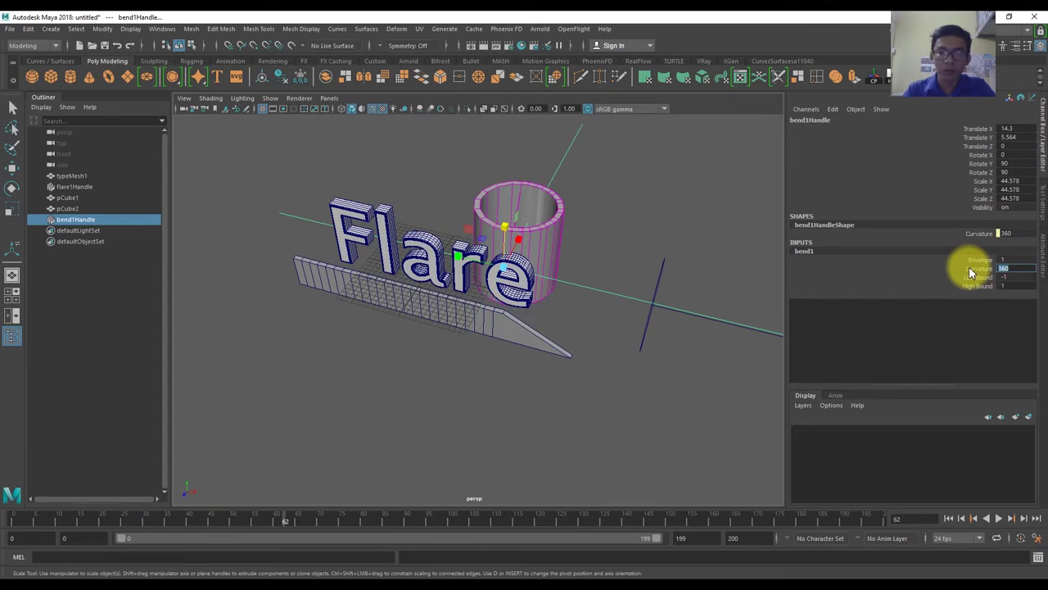
mouse_move(647, 262)
left_mouse_down("alt")
mouse_move(569, 271)
mouse_move(592, 292)
mouse_move(499, 297)
mouse_move(543, 297)
mouse_move(603, 281)
mouse_move(222, 276)
left_mouse_up("alt")
key("w")
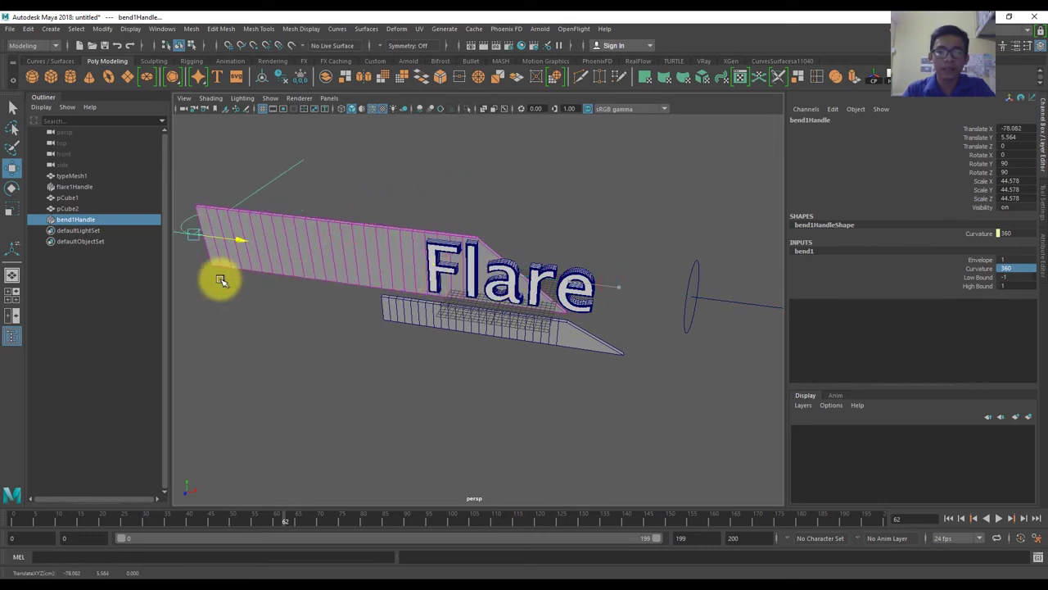
- Slide the bend handle back and forth to test how the wall curls and flattens
middle_click_drag(222, 276, 408, 299, "alt")
mouse_move(362, 260)
left_mouse_down()
mouse_move(812, 316)
mouse_move(344, 322)
left_mouse_up()
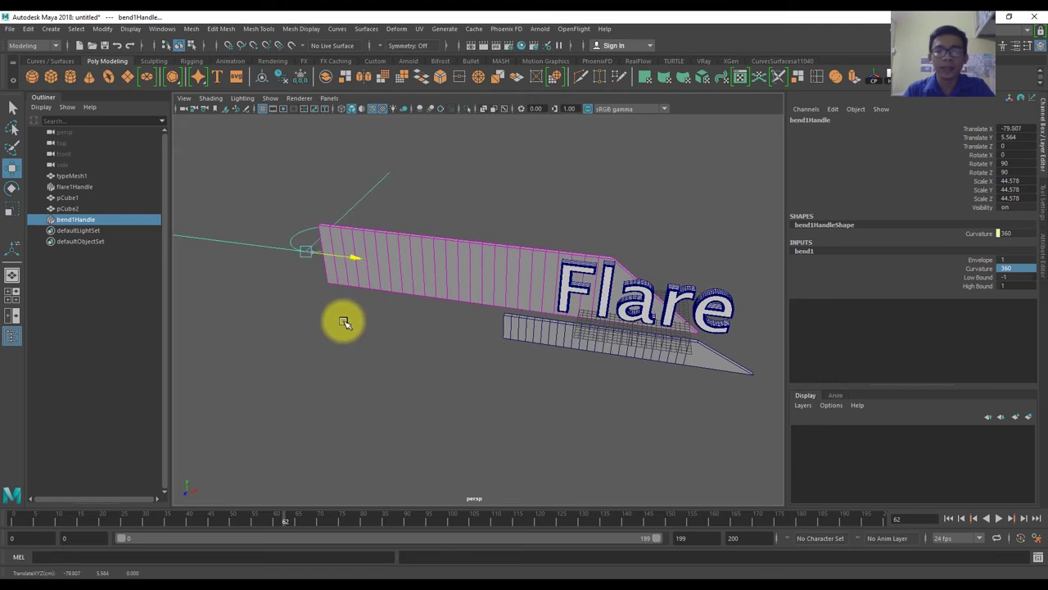
left_click(418, 258, "shift")
scroll(647, 303, "down", 2)
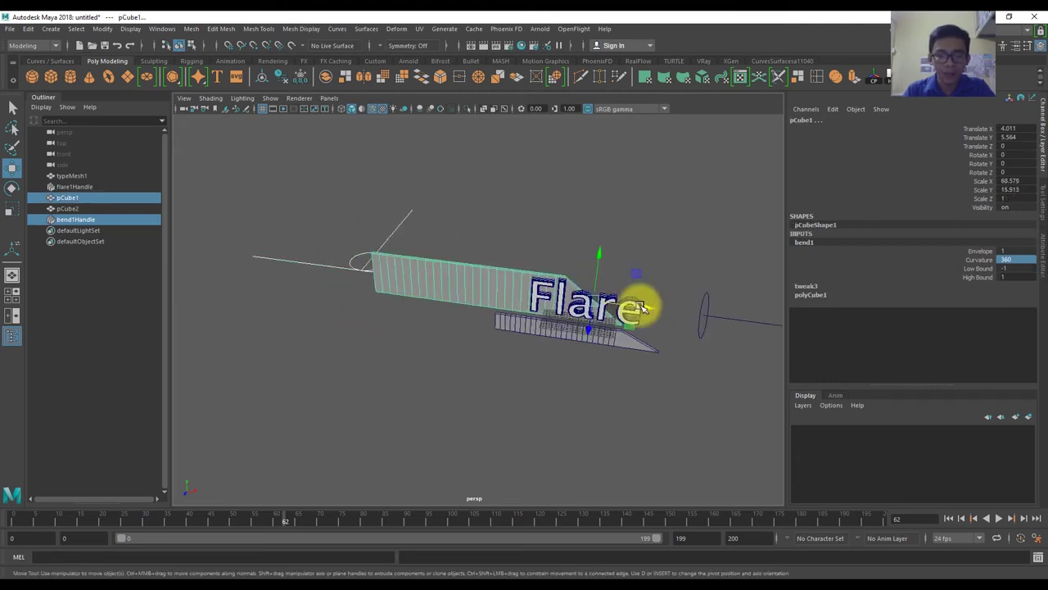
scroll(623, 303, "down", 2)
left_click_drag(587, 310, 740, 309)
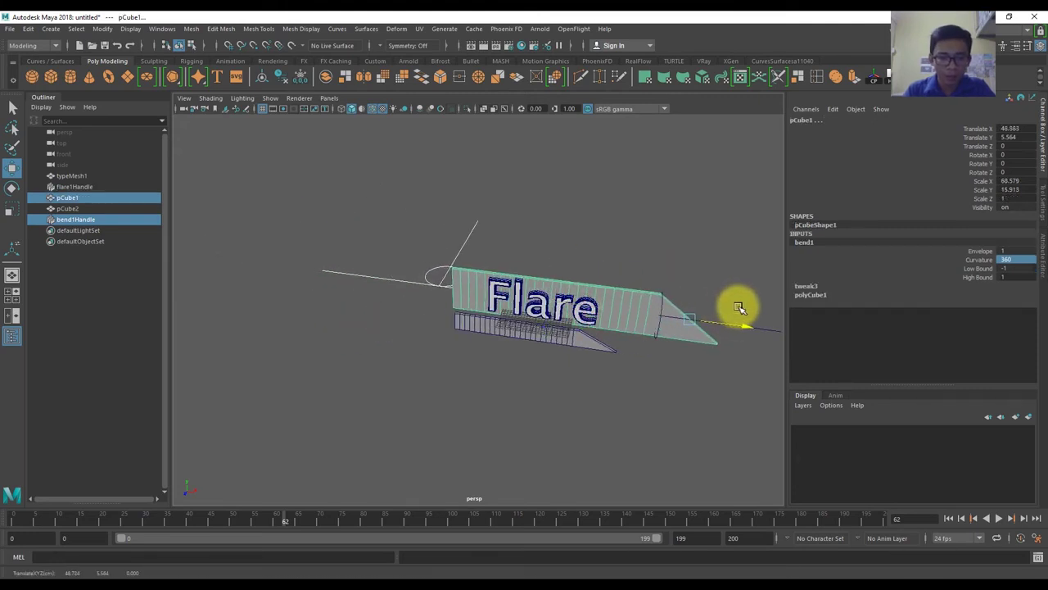
left_click(555, 219)
left_click(455, 282)
mouse_move(479, 295)
left_mouse_down()
mouse_move(786, 342)
mouse_move(766, 344)
left_mouse_up()
key("ctrl+z")
key("ctrl+z")
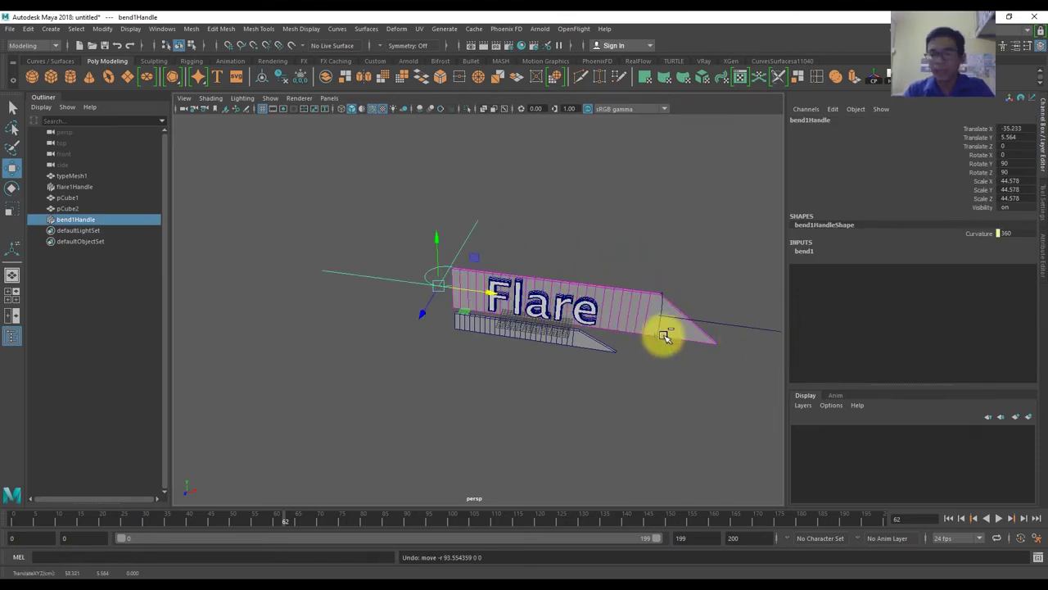
- Set bend1 Curvature to -360 and push the rolled cylinder to the right of the text
left_click(805, 251)
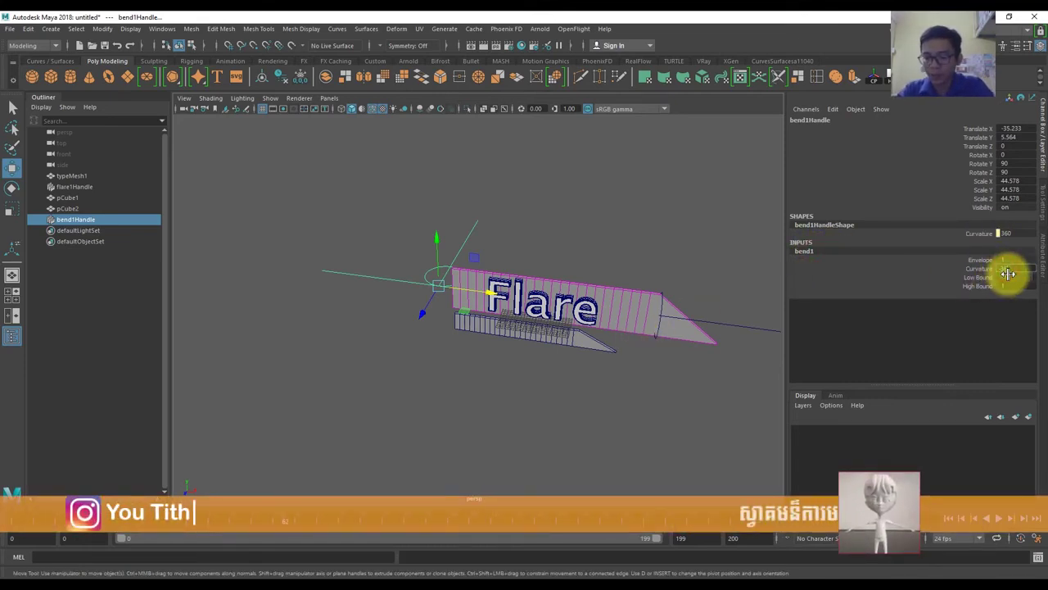
mouse_move(492, 289)
left_mouse_down()
mouse_move(789, 311)
mouse_move(461, 313)
mouse_move(508, 293)
mouse_move(788, 286)
mouse_move(697, 286)
left_mouse_up()
key("ctrl+z")
mouse_move(697, 286)
right_mouse_down("alt")
mouse_move(581, 286)
mouse_move(622, 286)
right_mouse_up("alt")
left_click_drag(644, 286, 760, 291)
left_click_drag(685, 298, 734, 278, "alt")
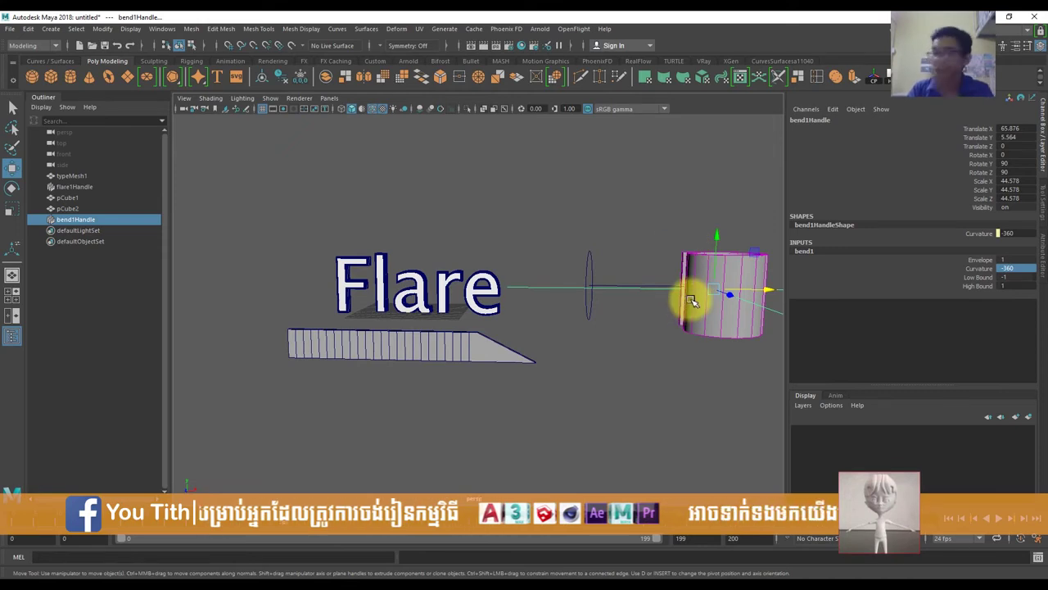
- Show the 960×540 Resolution Gate, settle the handle at Translate X 59.233, and return to frame 0
left_click(280, 110)
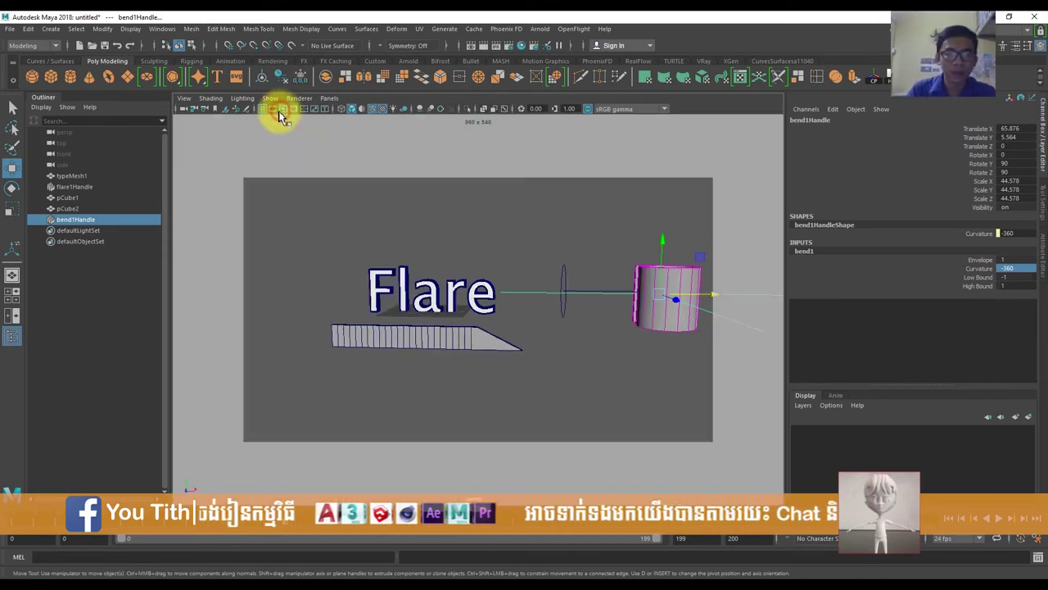
left_click_drag(618, 356, 598, 348, "alt")
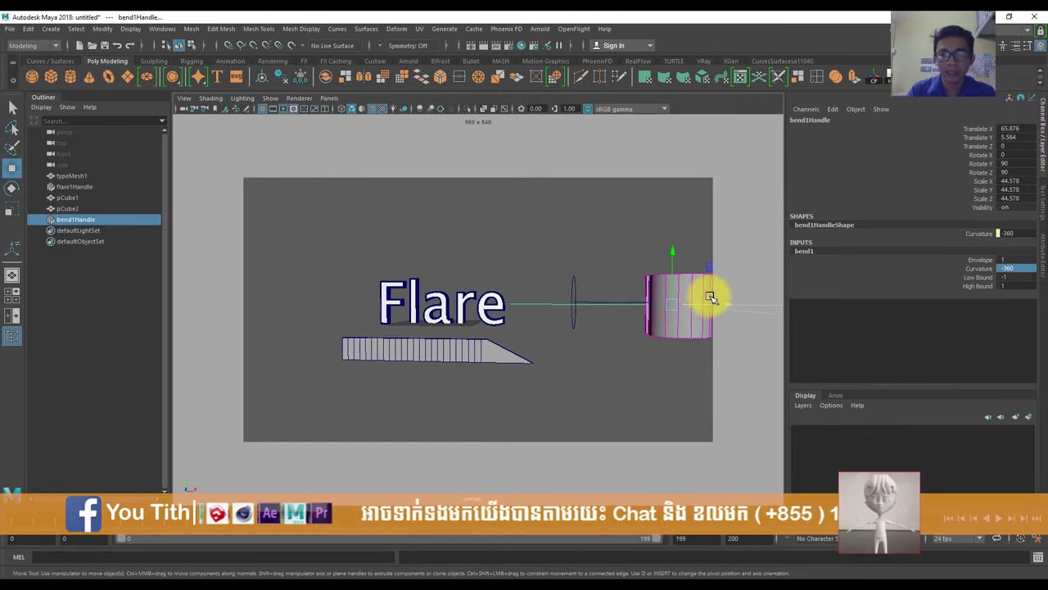
mouse_move(730, 304)
left_mouse_down()
mouse_move(375, 304)
mouse_move(705, 310)
left_mouse_up()
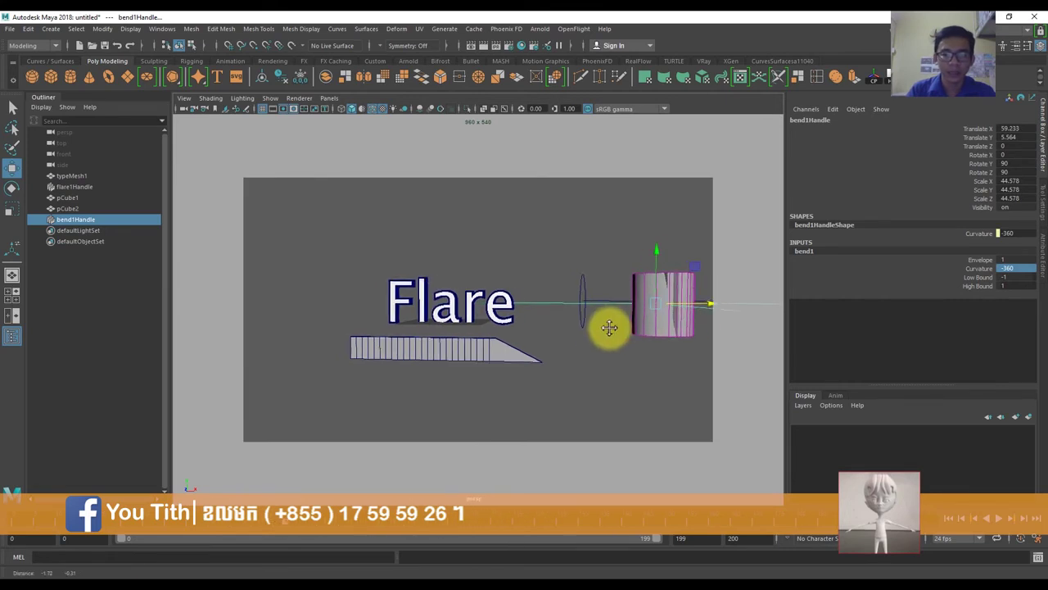
left_click(24, 524)
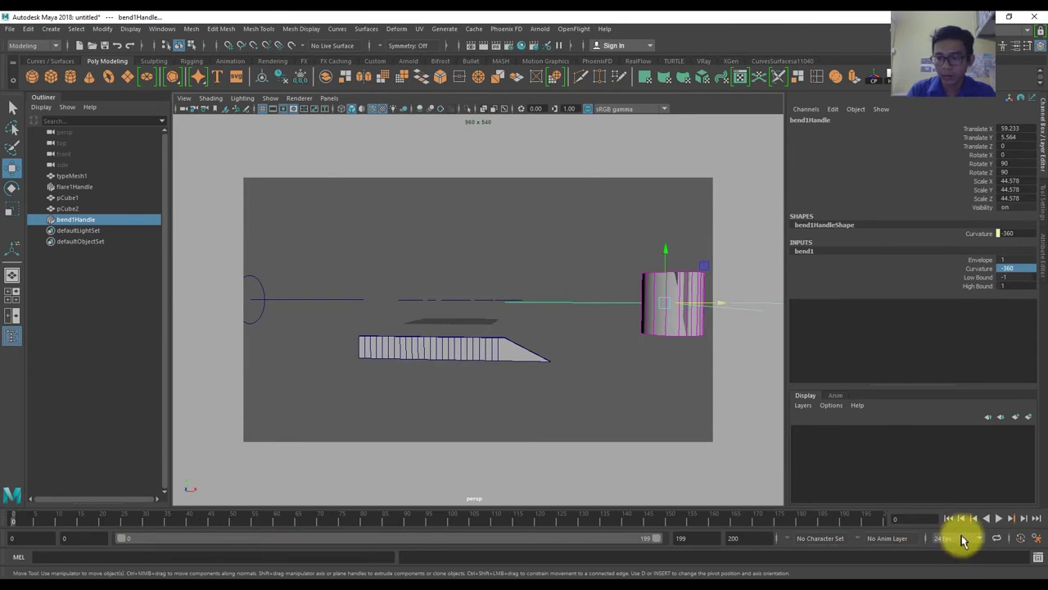
- Key bend1Handle at frame 0 and again at frame 25 at Translate X -59.56, then play
key("s")
left_click_drag(14, 521, 117, 529)
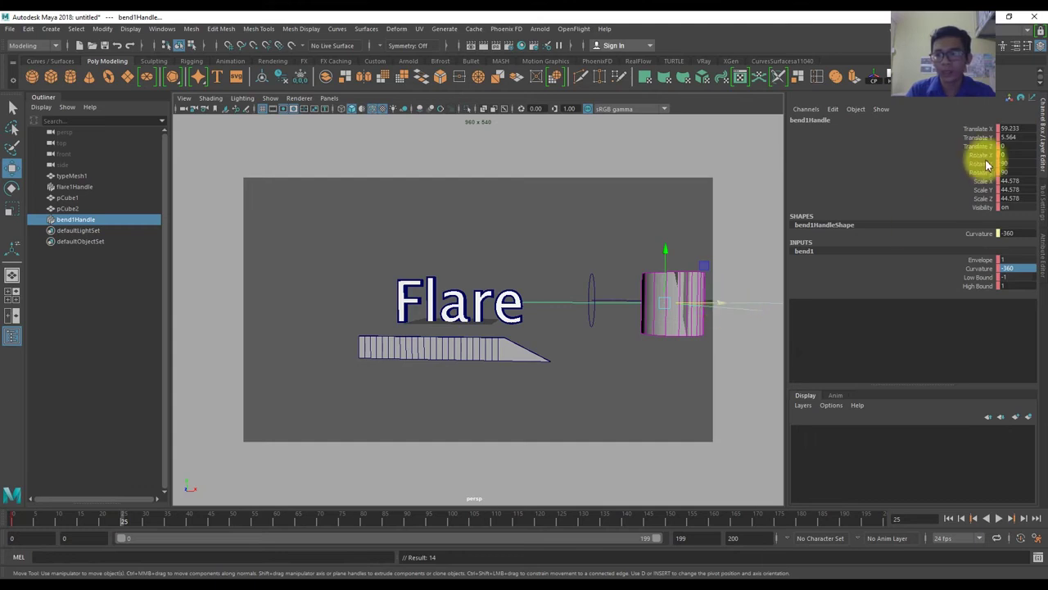
left_click_drag(526, 303, 526, 346, "alt")
left_click_drag(717, 321, 316, 501)
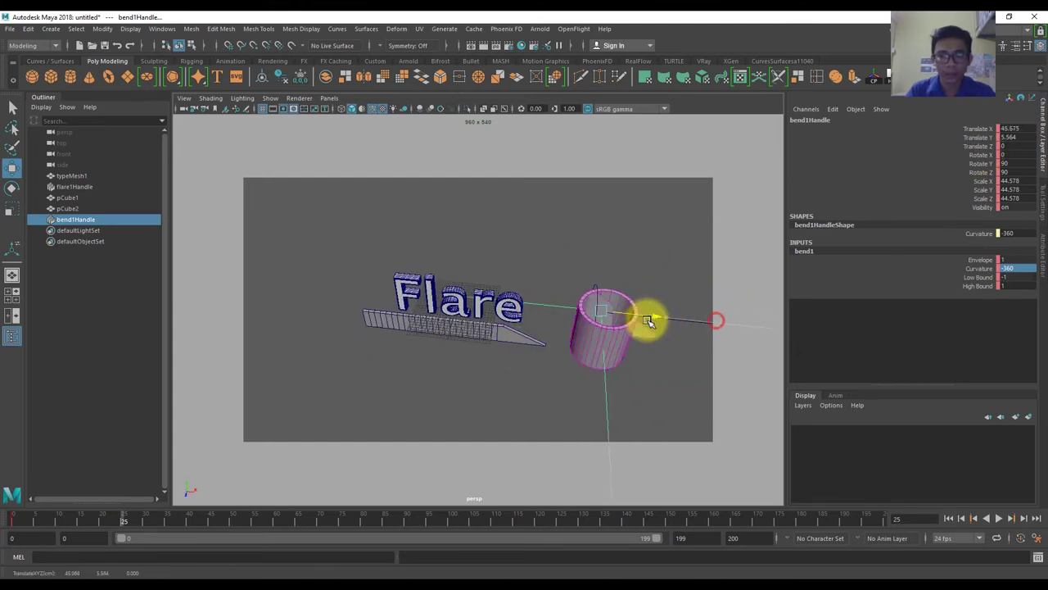
key("s")
key("alt+v")
- Scrub back to frame 13, zoom in, and select the Flare text mesh
mouse_move(4, 523)
left_mouse_down()
mouse_move(101, 519)
mouse_move(72, 519)
left_mouse_up()
scroll(464, 334, "up", 2)
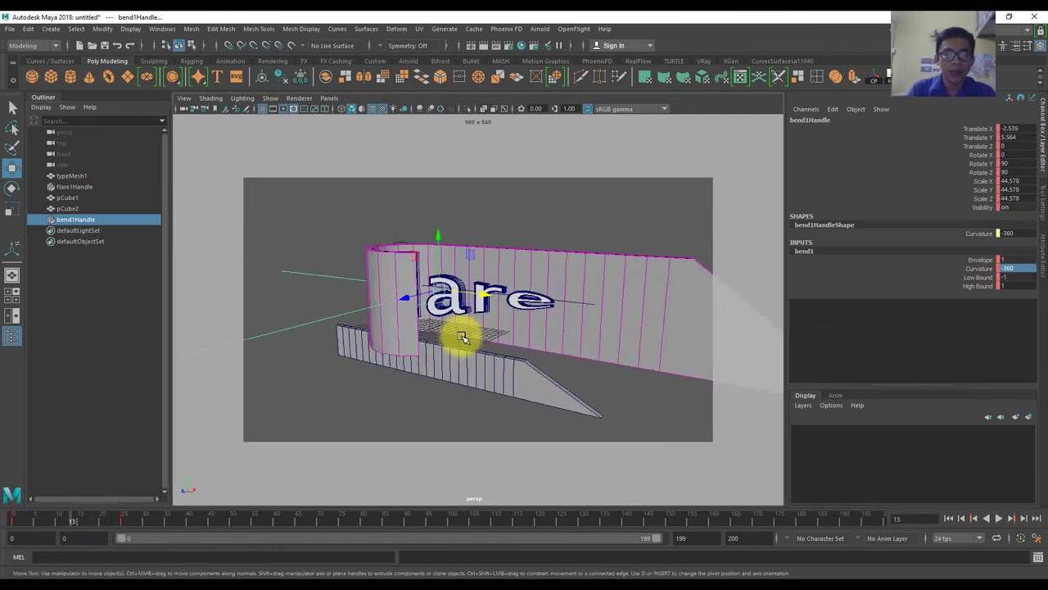
scroll(486, 346, "up", 2)
scroll(486, 335, "up", 2)
left_click(422, 284)
- Select flare1Handle and try selecting its key range on the time slider
left_click_drag(422, 284, 459, 330, "alt")
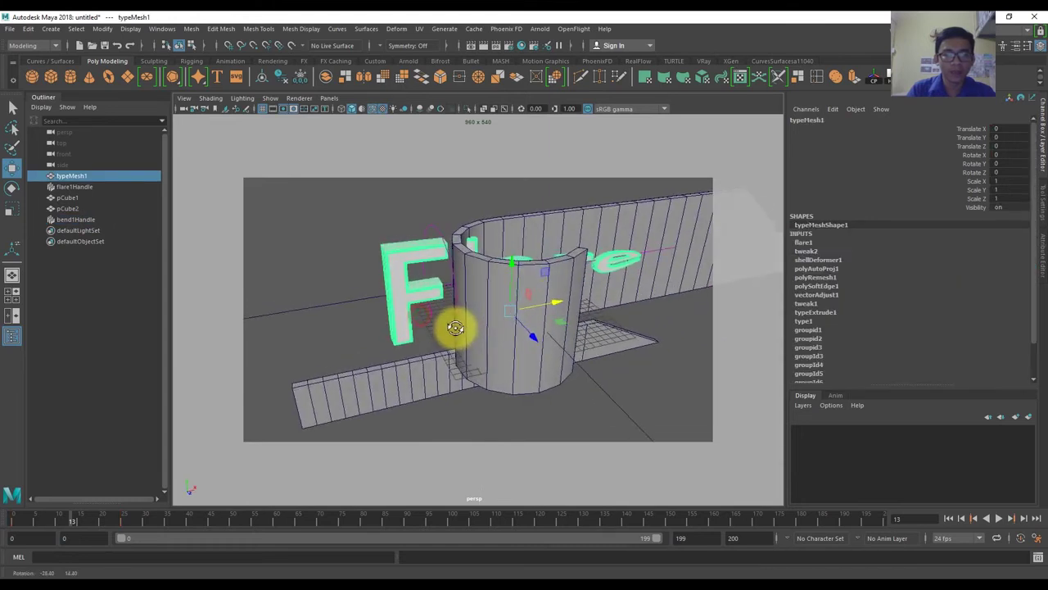
left_click(430, 227)
middle_click_drag(237, 398, 247, 393, "alt")
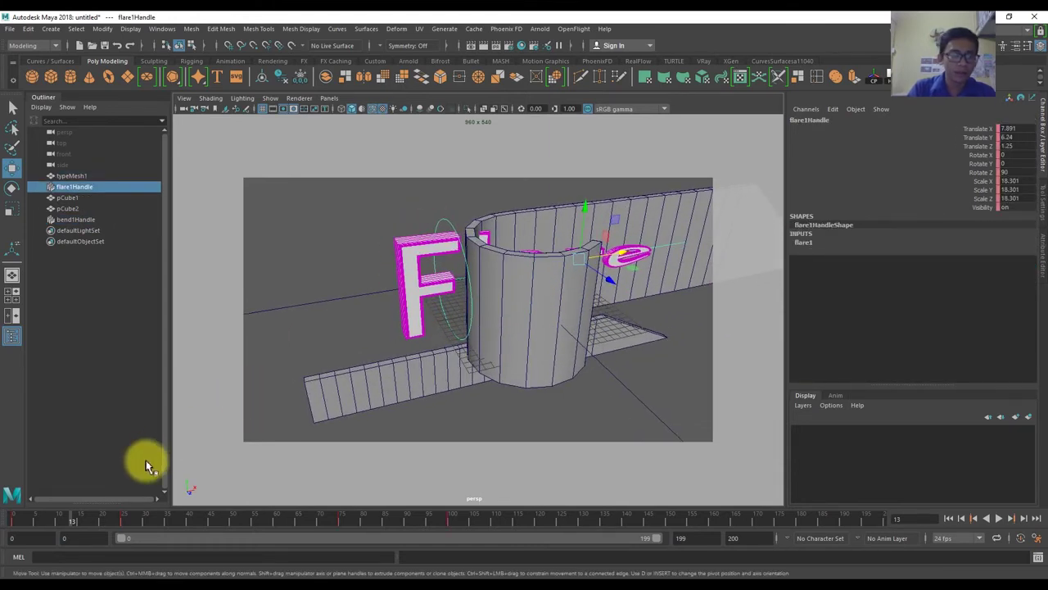
double_click(314, 521)
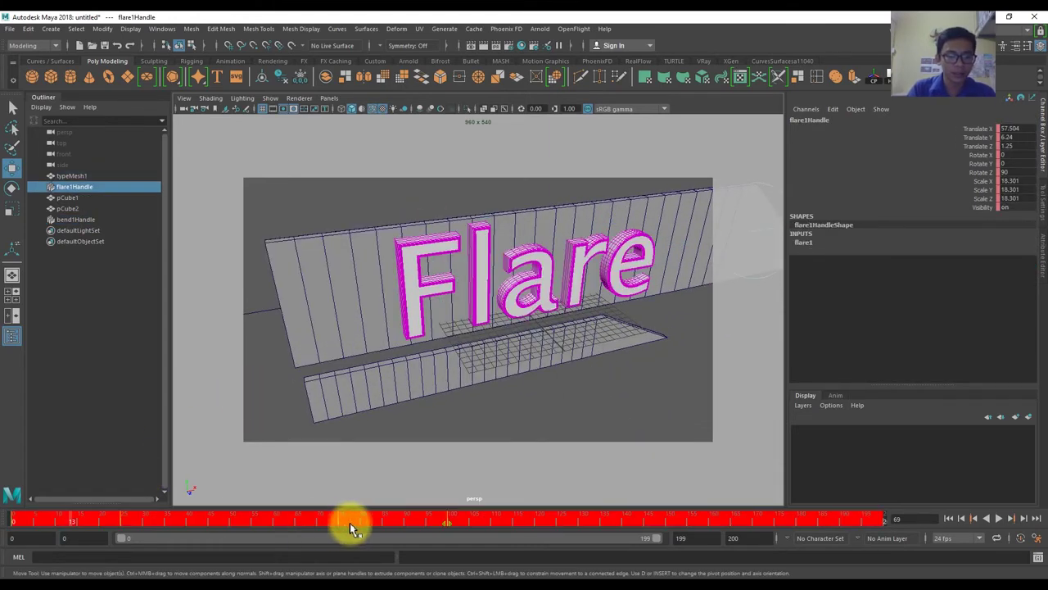
double_click(374, 521)
mouse_move(450, 522)
left_mouse_down()
mouse_move(478, 521)
mouse_move(9, 527)
left_mouse_up()
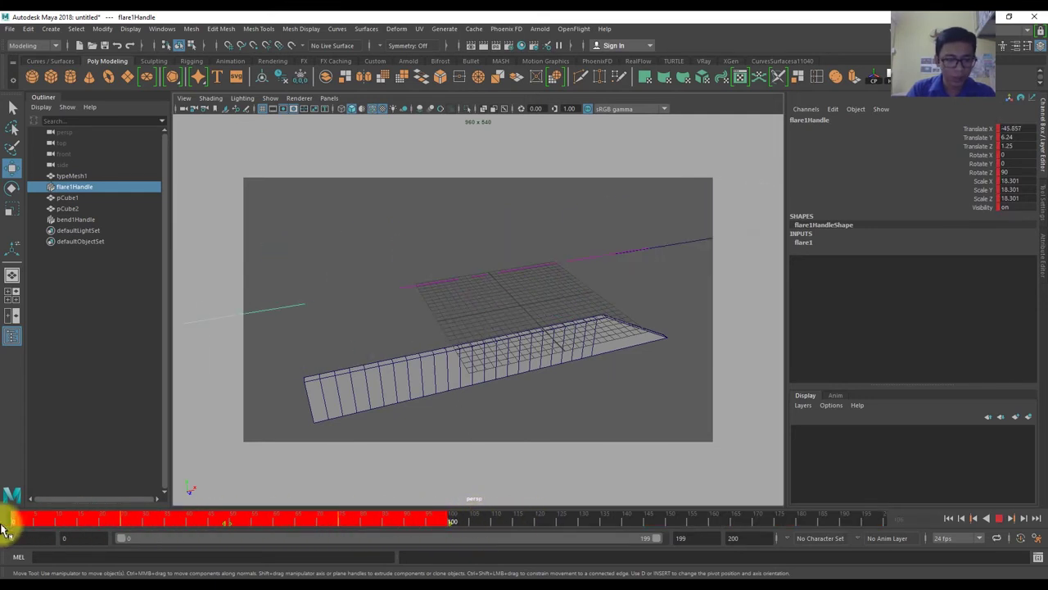
left_click(449, 525)
key("alt+v")
key("alt+v")
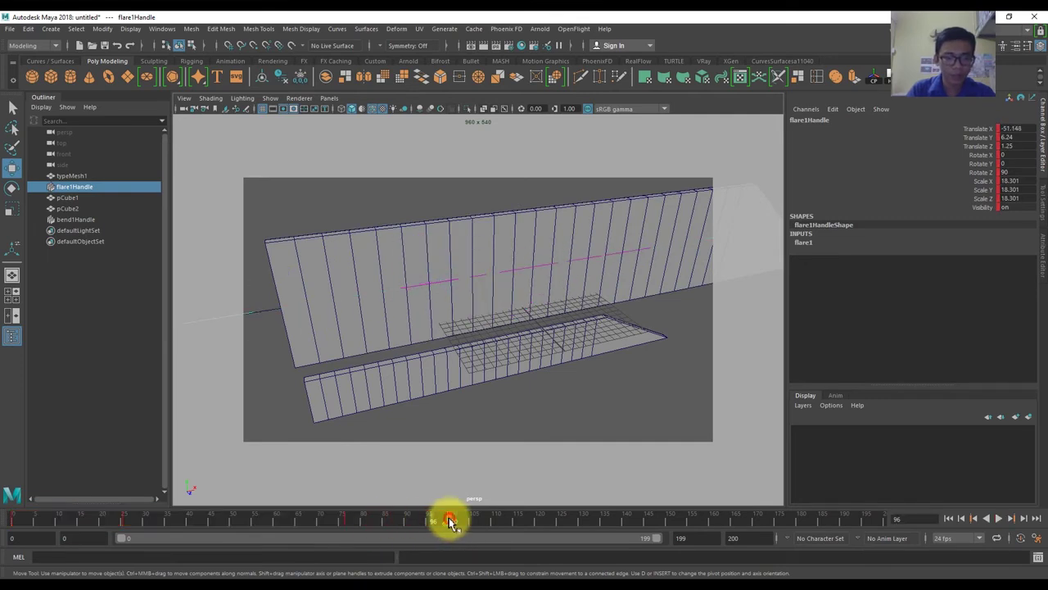
key("alt+v")
- Shift-select flare keys 0–101, drag them to start around frame 26, and preview
mouse_move(450, 524)
left_mouse_down("shift")
mouse_move(76, 522)
mouse_move(155, 543)
mouse_move(356, 531)
left_mouse_up("shift")
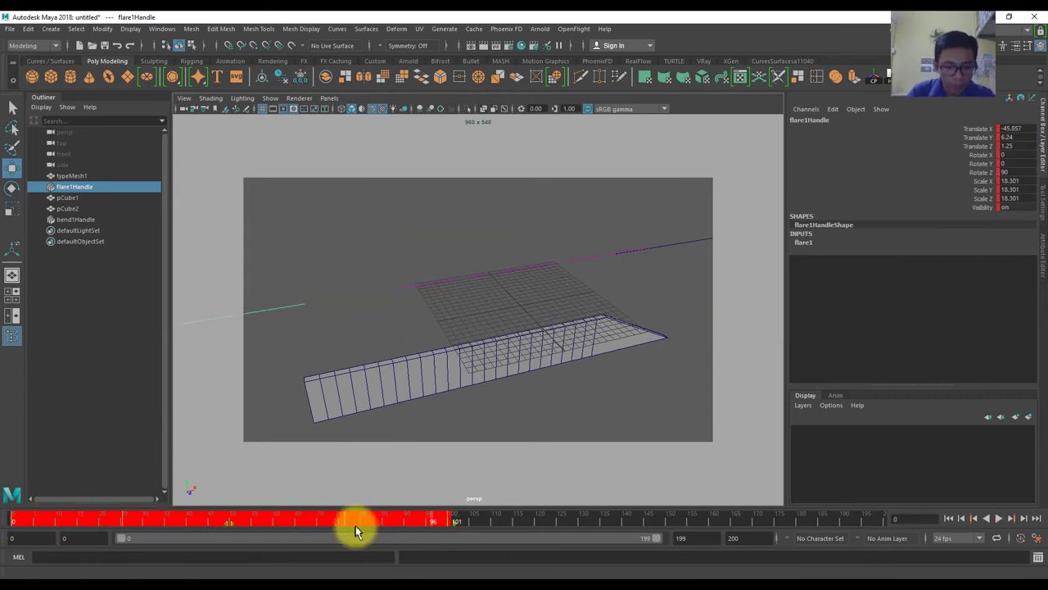
key("alt+v")
mouse_move(225, 520)
left_mouse_down()
mouse_move(353, 524)
mouse_move(338, 521)
left_mouse_up()
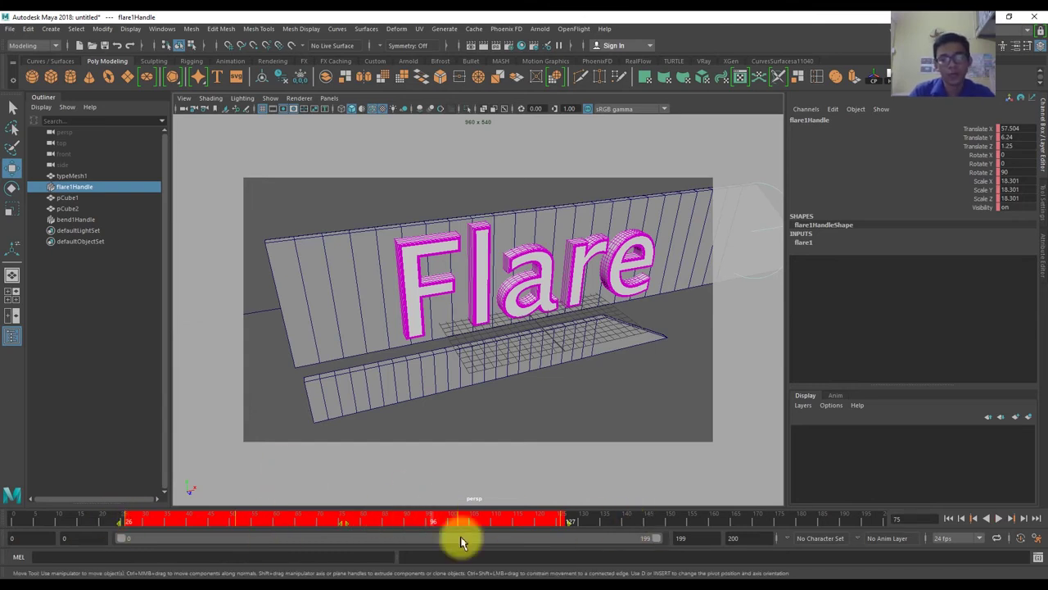
left_click(625, 519)
key("alt+v")
left_click_drag(219, 520, 49, 520)
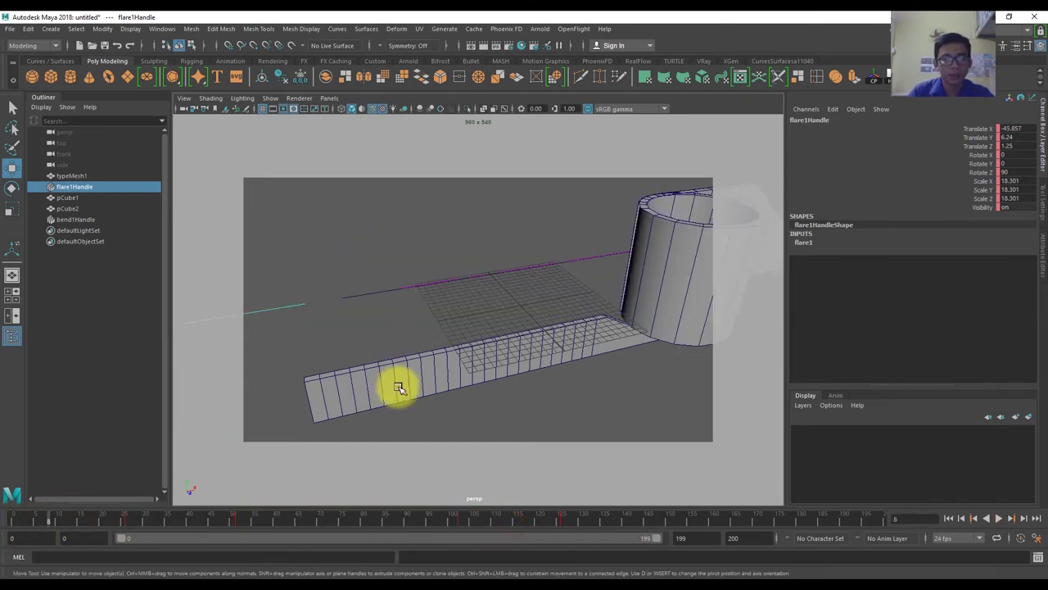
left_click_drag(399, 386, 173, 471, "alt")
mouse_move(43, 519)
left_mouse_down()
mouse_move(205, 520)
mouse_move(51, 524)
mouse_move(76, 519)
left_mouse_up()
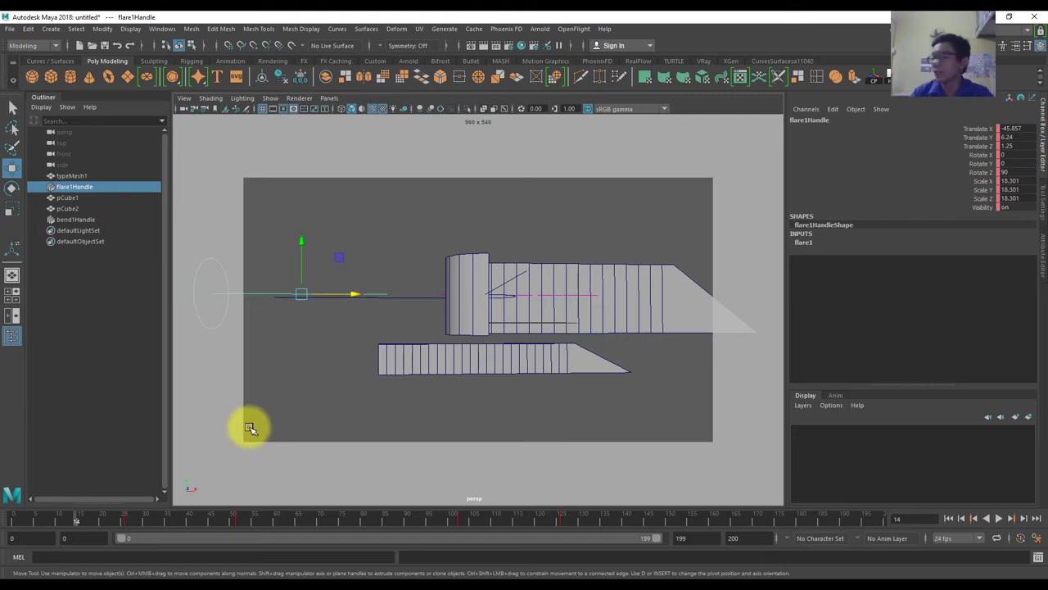
- Scrub frames 25–129, shift a marked range earlier, then play forward from the start
left_click(244, 521)
mouse_move(245, 521)
left_mouse_down()
mouse_move(560, 543)
mouse_move(127, 522)
left_mouse_up()
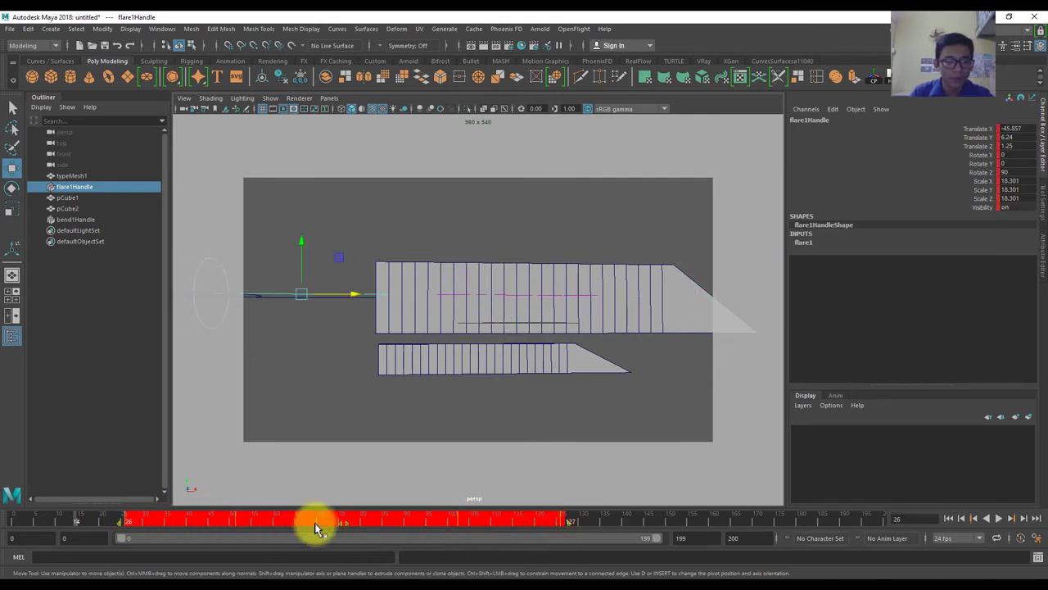
left_click_drag(319, 520, 381, 524)
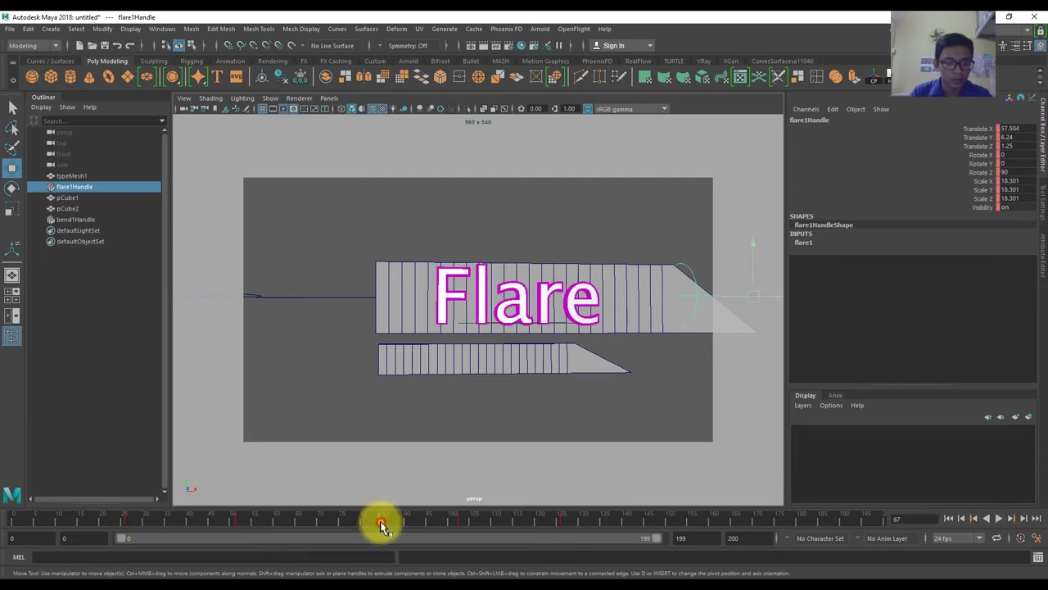
left_click(570, 524)
left_click_drag(573, 520, 115, 525, "shift")
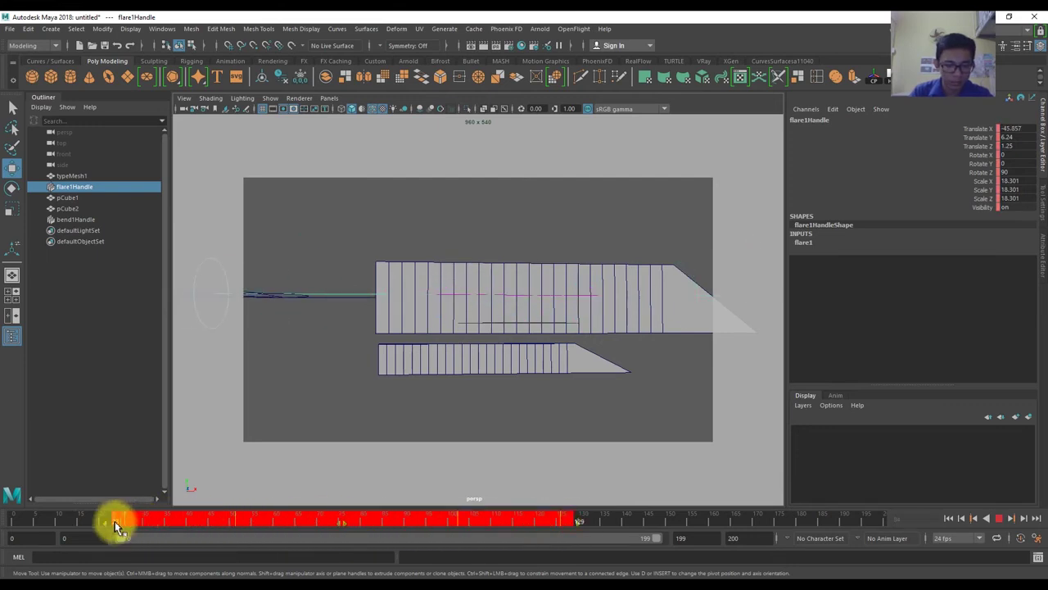
left_click_drag(344, 522, 291, 528)
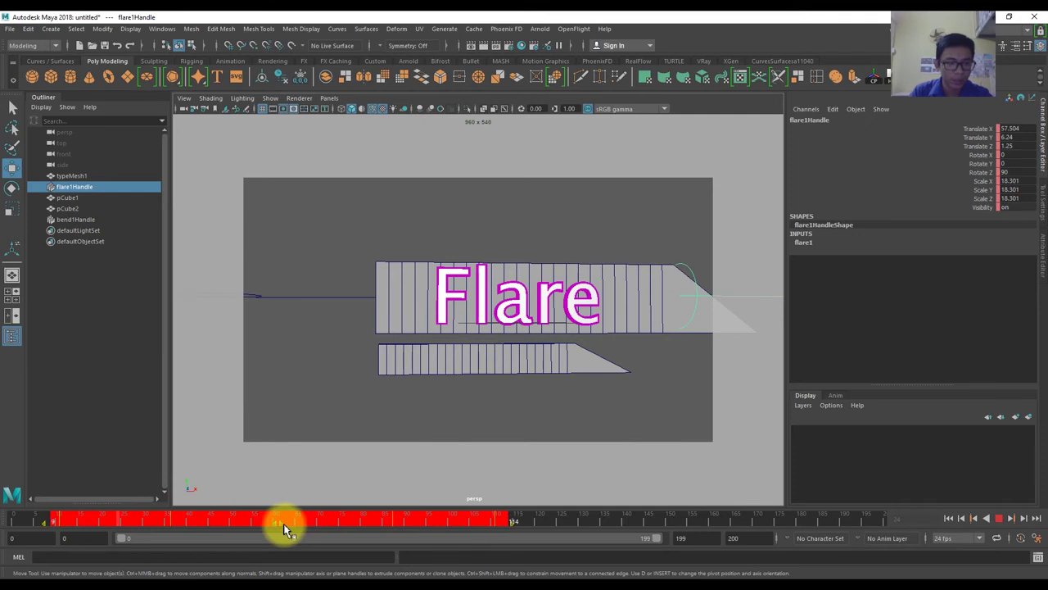
mouse_move(19, 516)
left_mouse_down()
mouse_move(162, 521)
mouse_move(23, 531)
left_mouse_up()
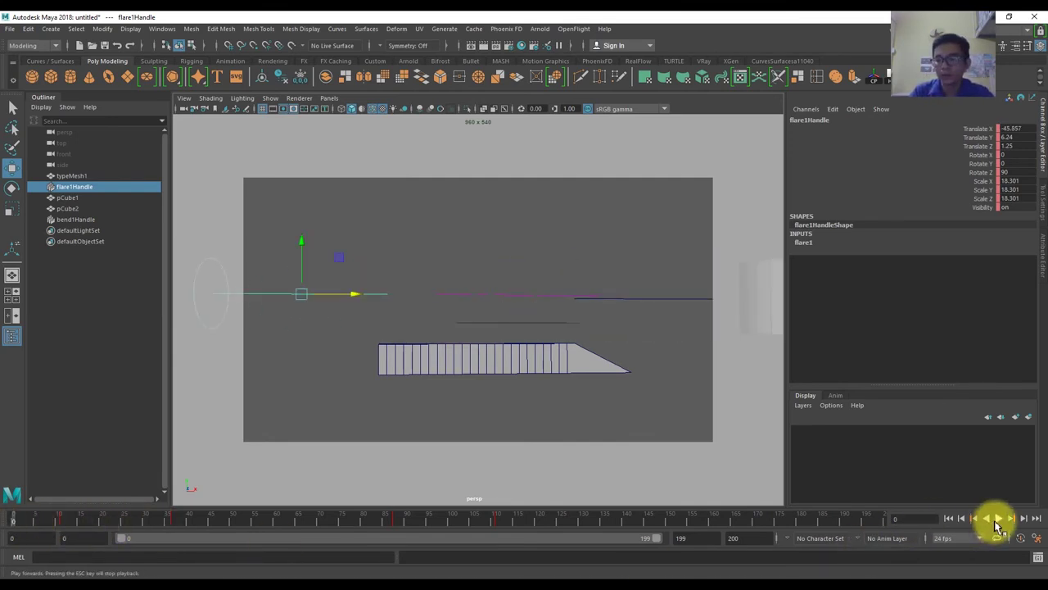
left_click(997, 519)
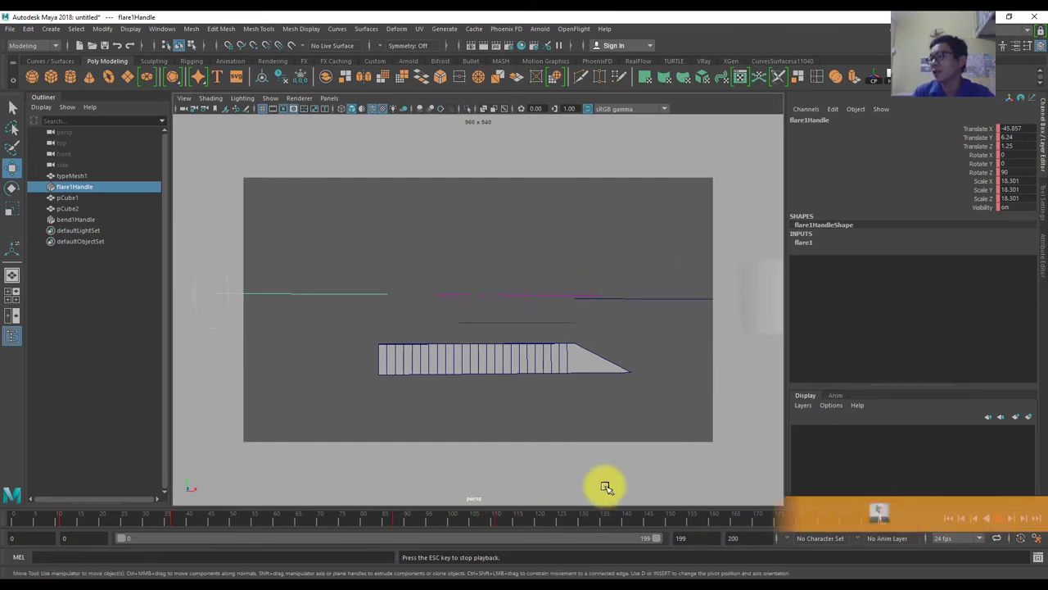
- Set Time Slider playback speed to 24 fps x 1 and replay the animation
left_click(1037, 538)
left_click(694, 394)
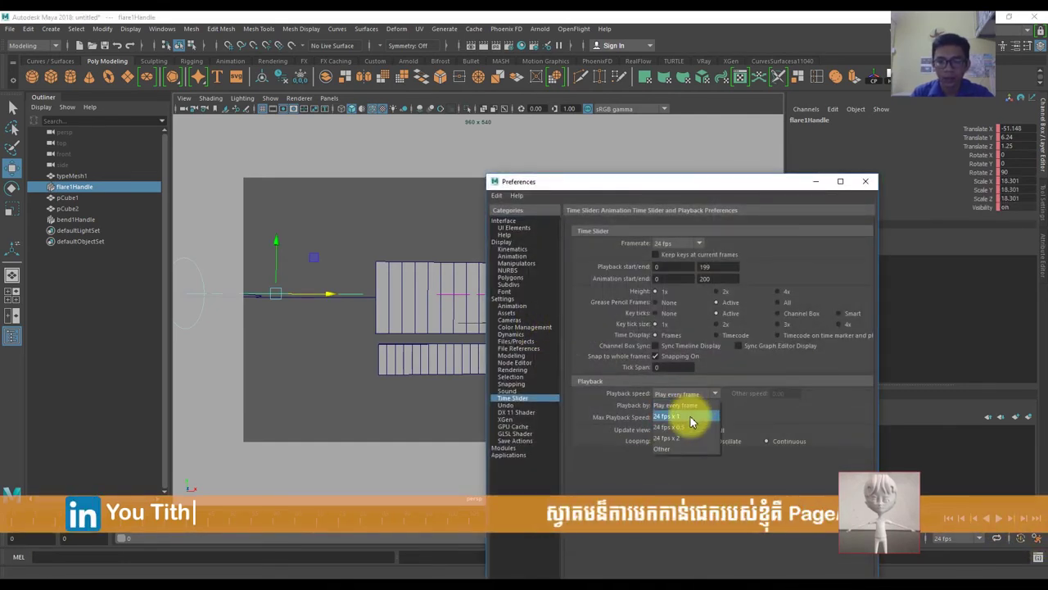
left_click(690, 416)
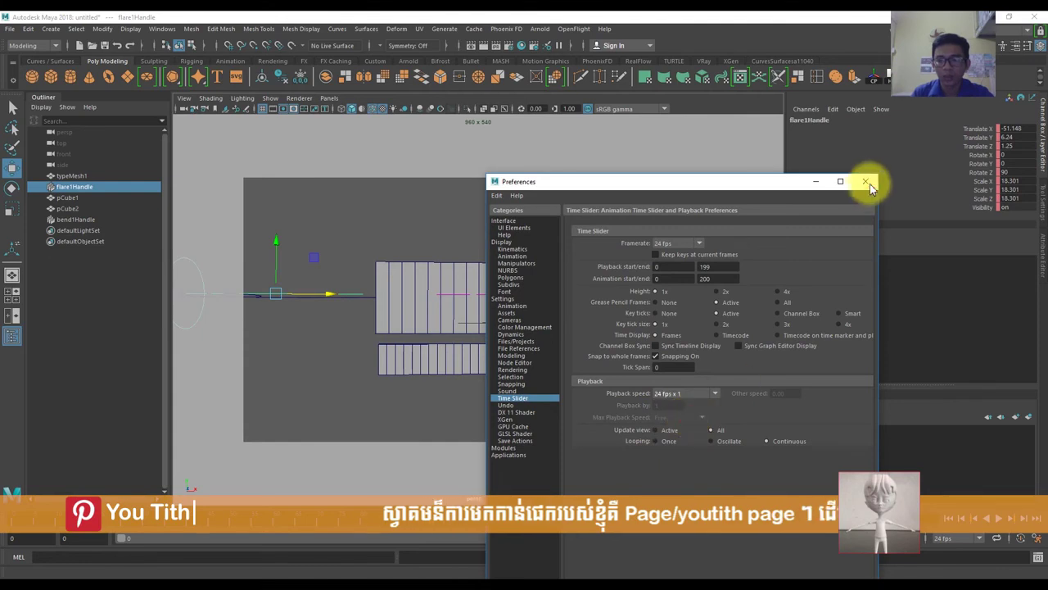
left_click(865, 181)
left_click(986, 520)
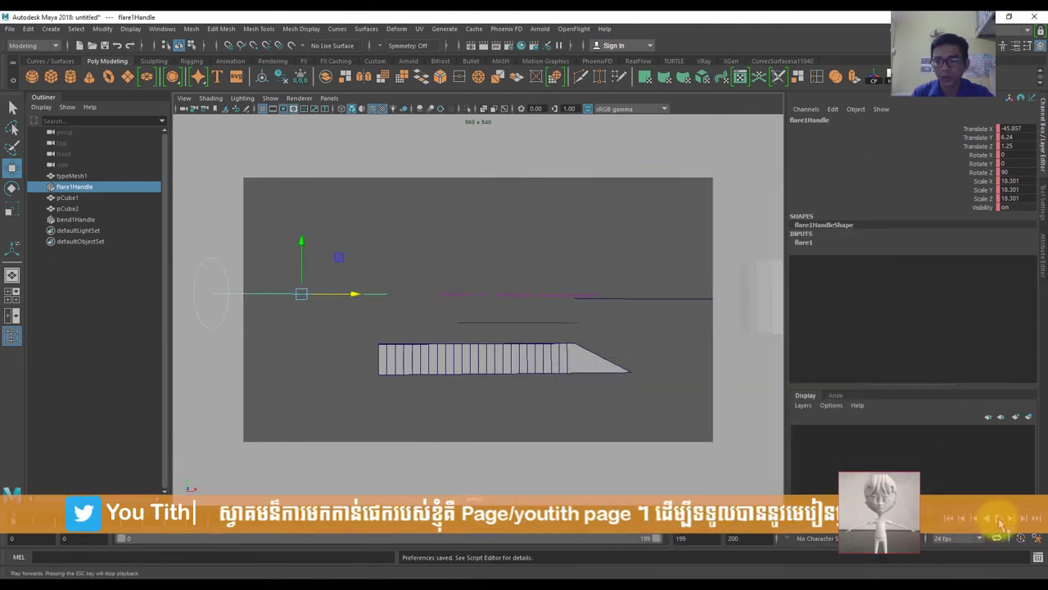
left_click(1000, 518)
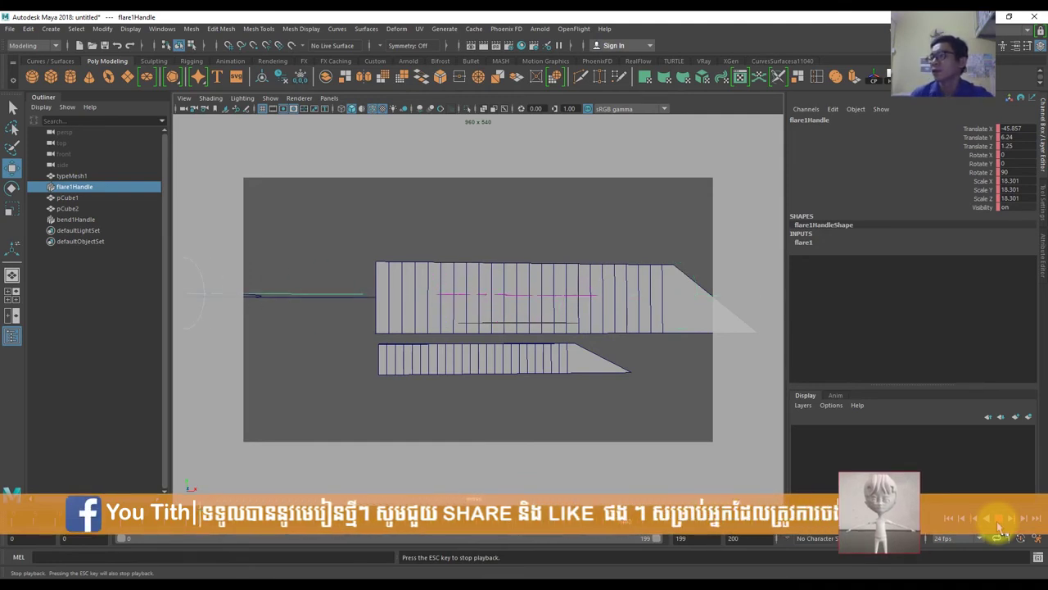
- Stop playback and slide bend1Handle right to Translate X 52.027 at frame 125
left_click(999, 519)
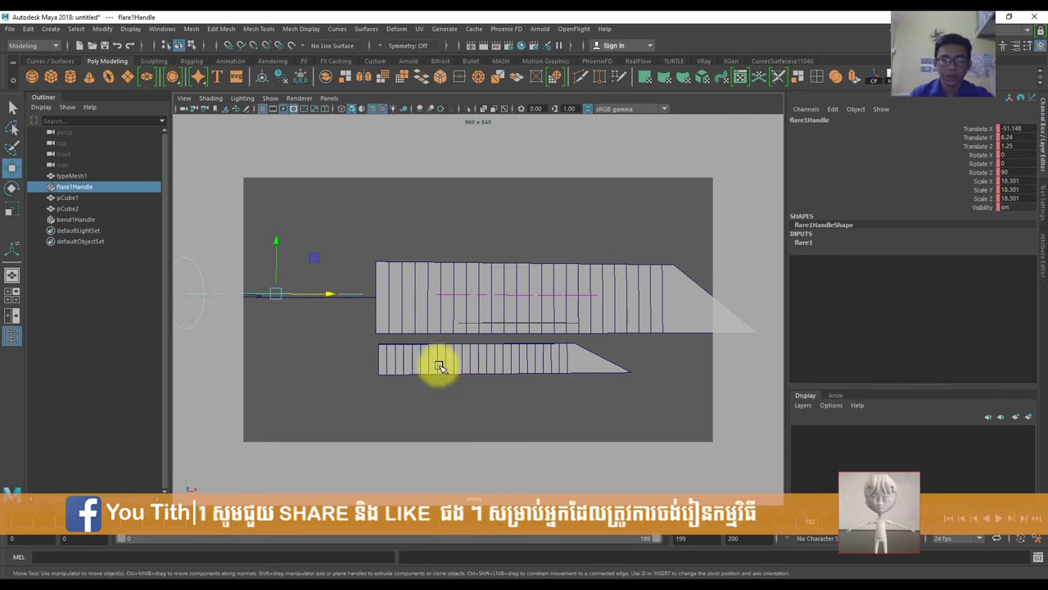
left_click(311, 332)
left_click(317, 294)
left_click_drag(347, 367, 412, 382, "alt")
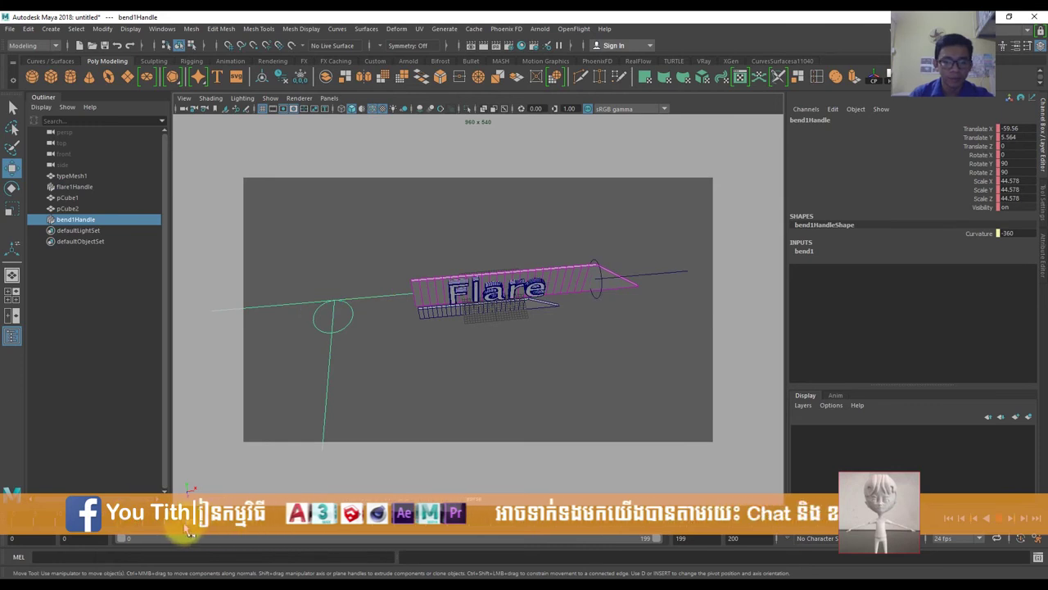
left_click_drag(367, 536, 457, 537)
left_click(461, 311)
left_click_drag(450, 525, 449, 525)
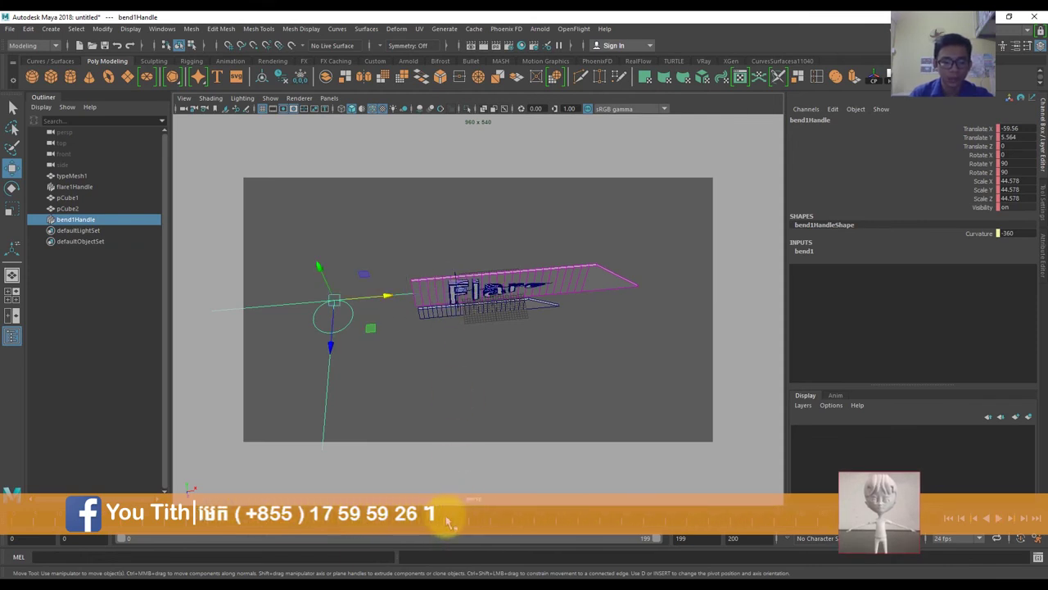
left_click_drag(453, 522, 561, 530)
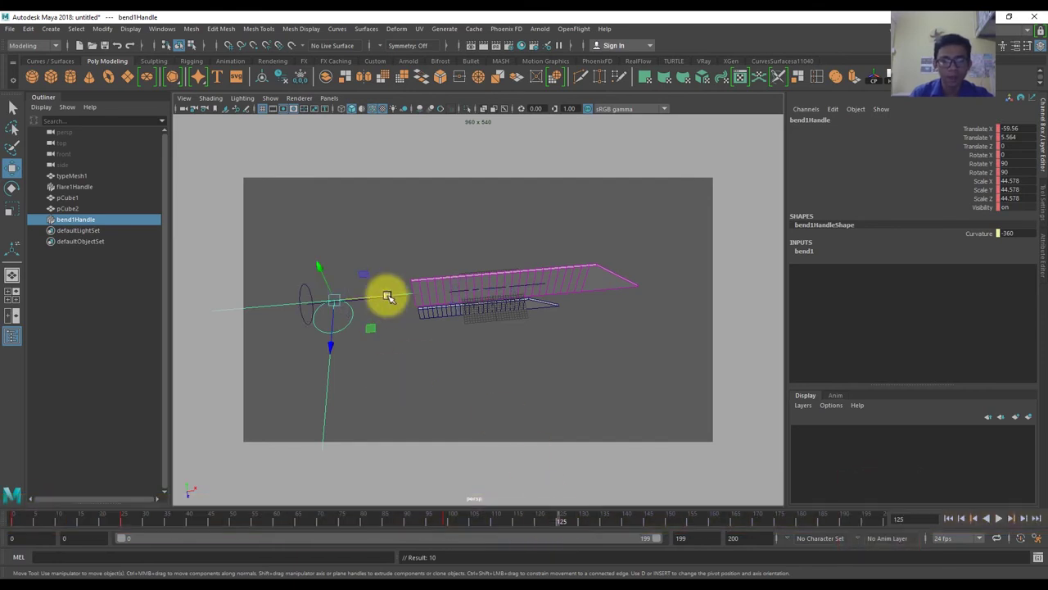
left_click_drag(388, 297, 662, 292)
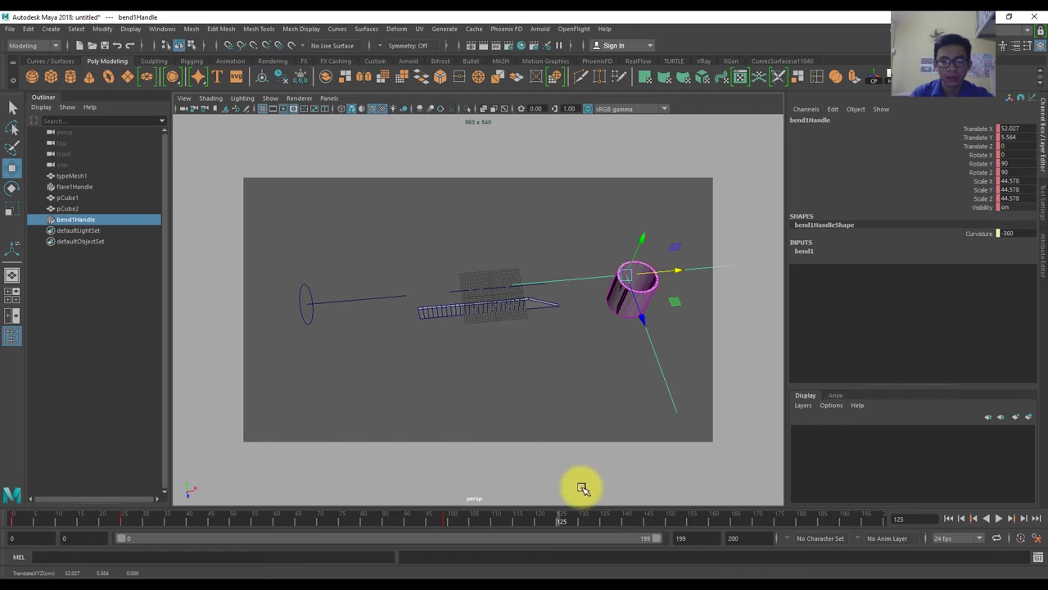
left_click_drag(560, 520, 12, 519)
mouse_move(261, 386)
left_mouse_down("alt")
mouse_move(529, 309)
mouse_move(913, 499)
mouse_move(494, 385)
mouse_move(510, 386)
mouse_move(505, 363)
mouse_move(929, 503)
left_mouse_up("alt")
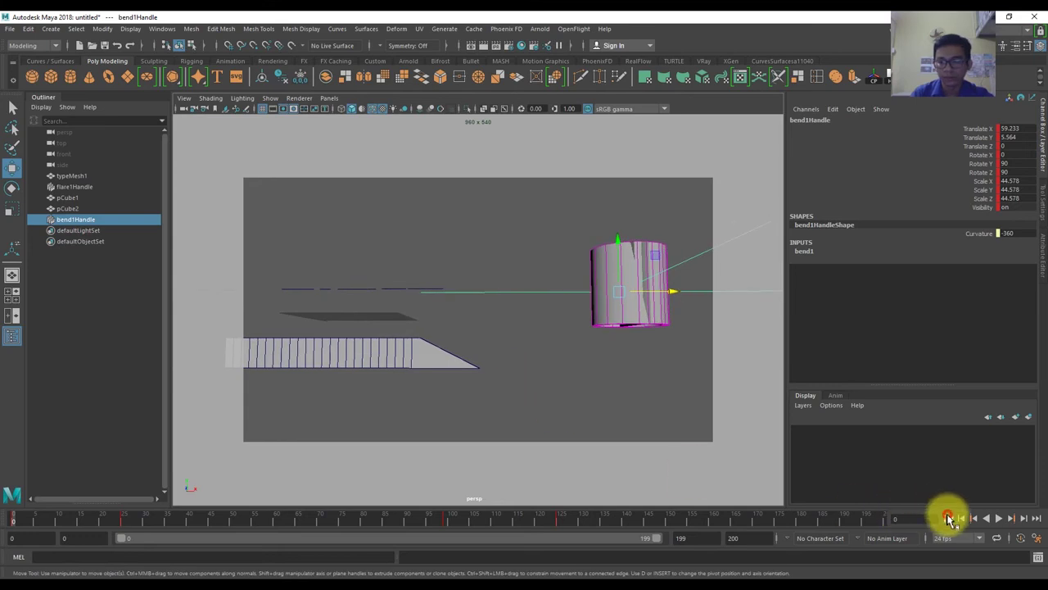
- Play, stop at frame 19, select pCube2, then replay from frame 0
left_click(999, 519)
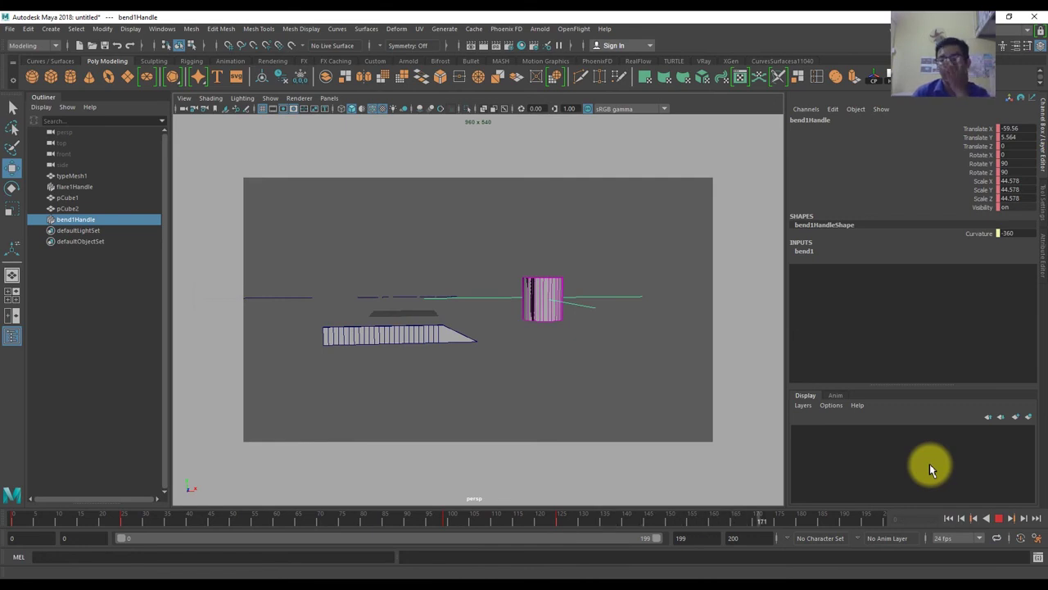
left_click(1000, 519)
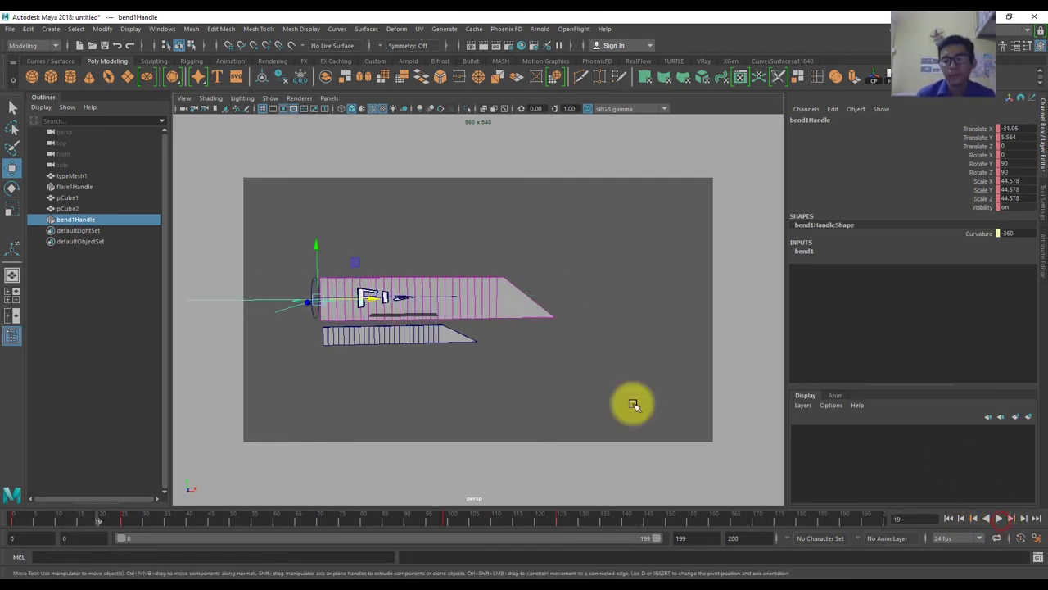
left_click(464, 352)
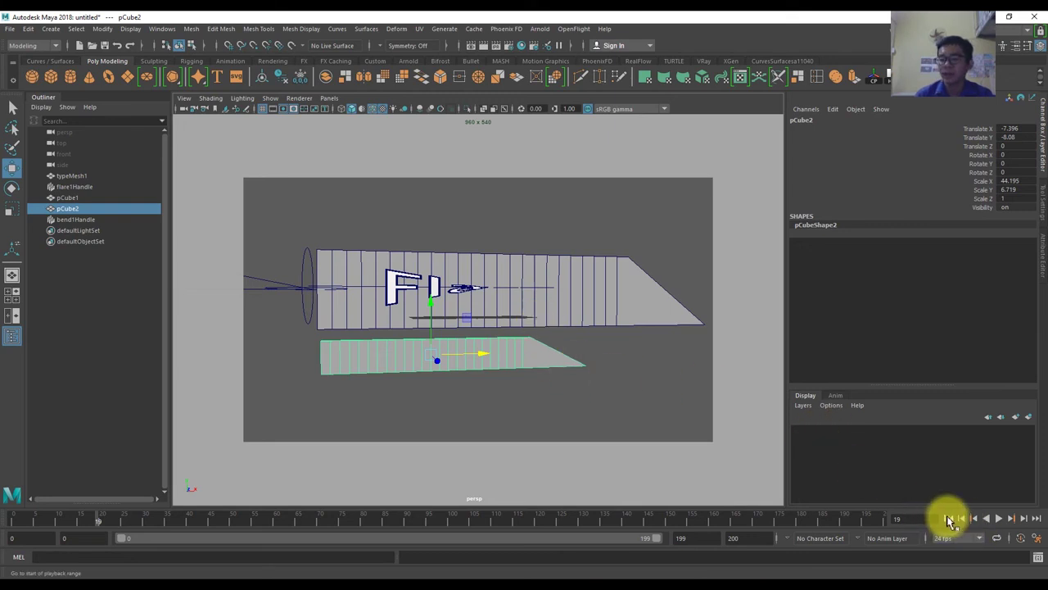
left_click(948, 518)
left_click(996, 520)
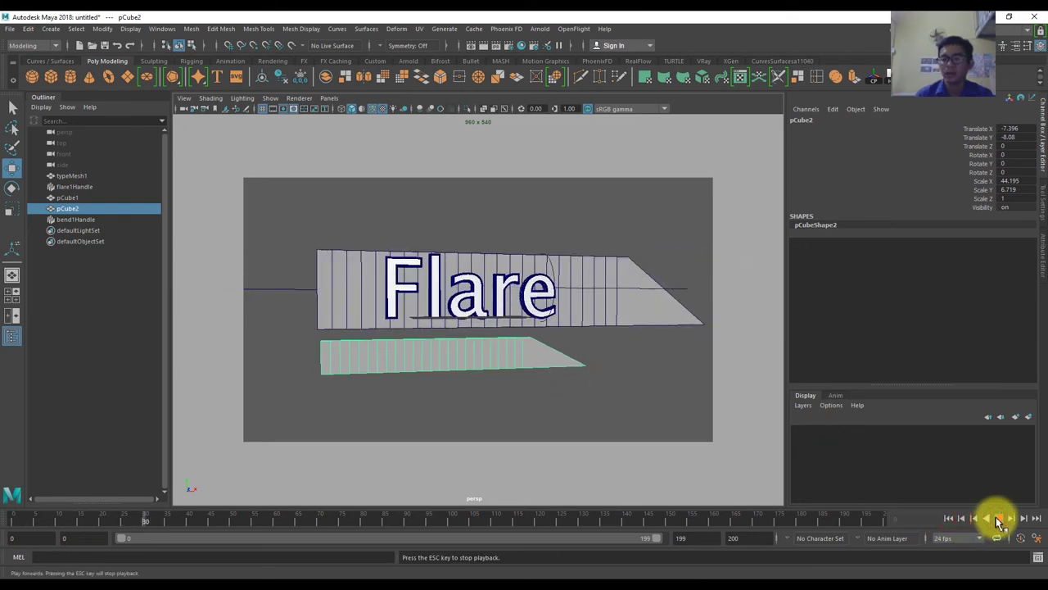
left_click(499, 575)
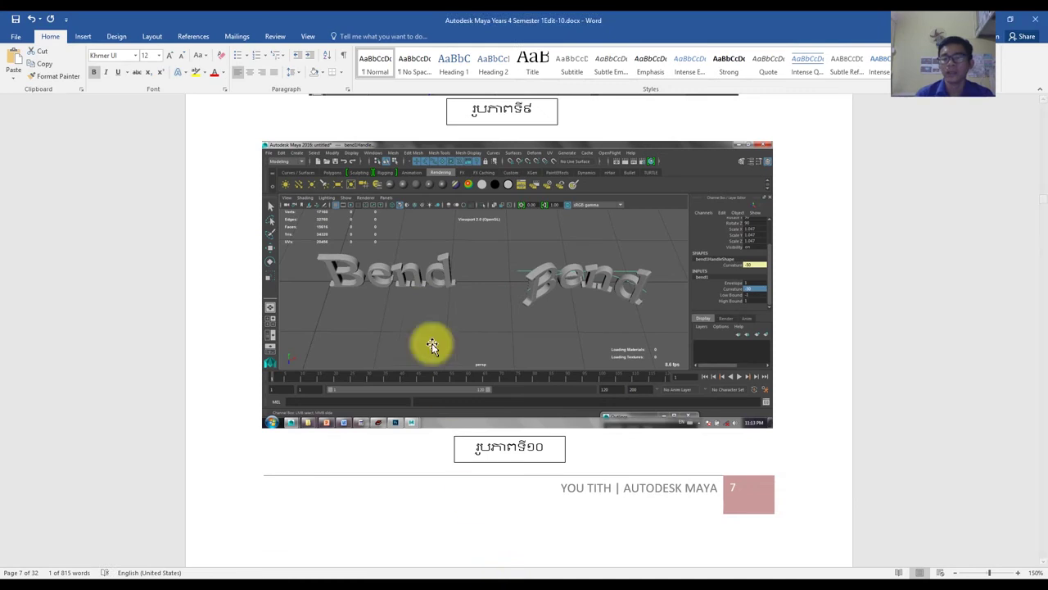
scroll(473, 357, "down", 4)
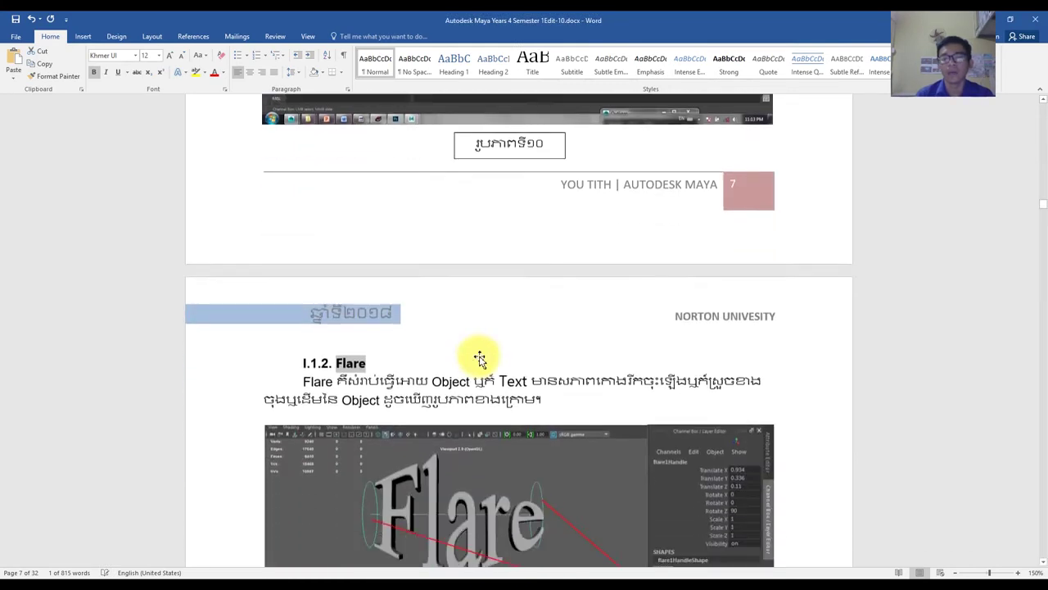
scroll(479, 358, "down", 3)
scroll(488, 352, "down", 4)
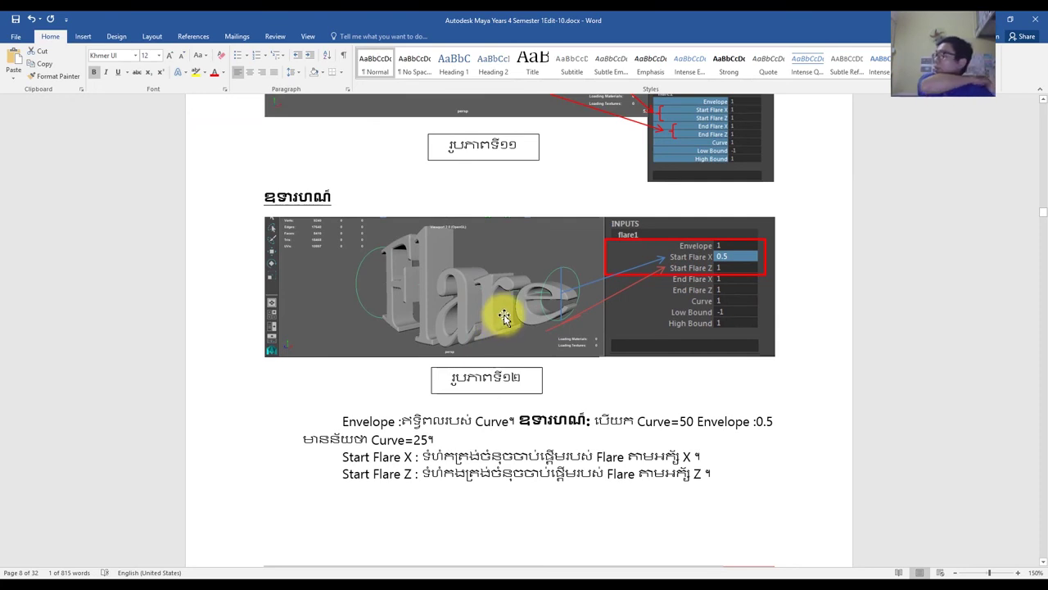
scroll(351, 188, "up", 1)
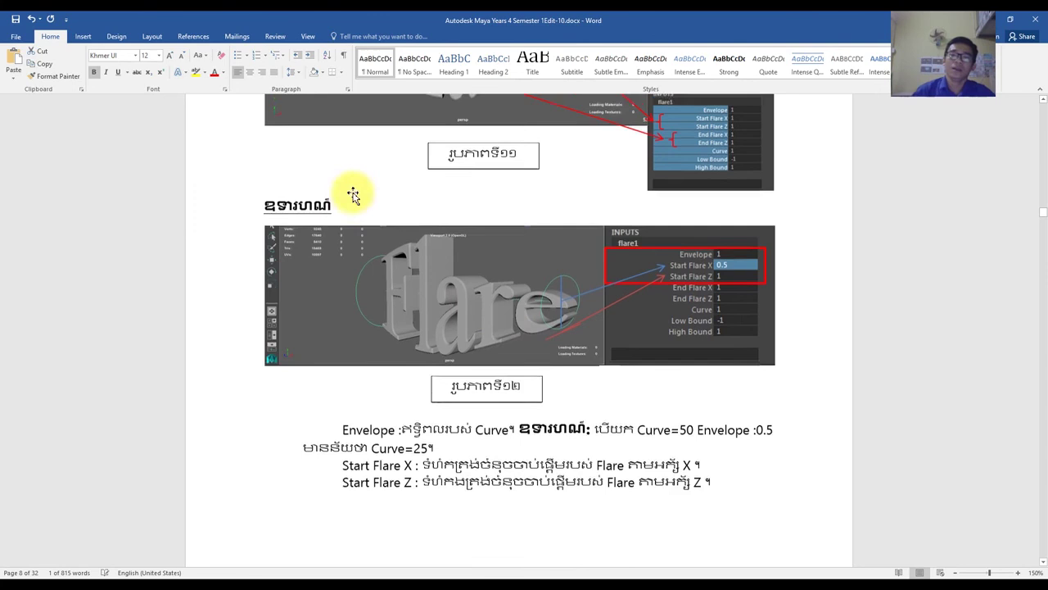
scroll(435, 271, "up", 7)
scroll(437, 265, "up", 4)
scroll(465, 306, "up", 4)
scroll(492, 311, "down", 2)
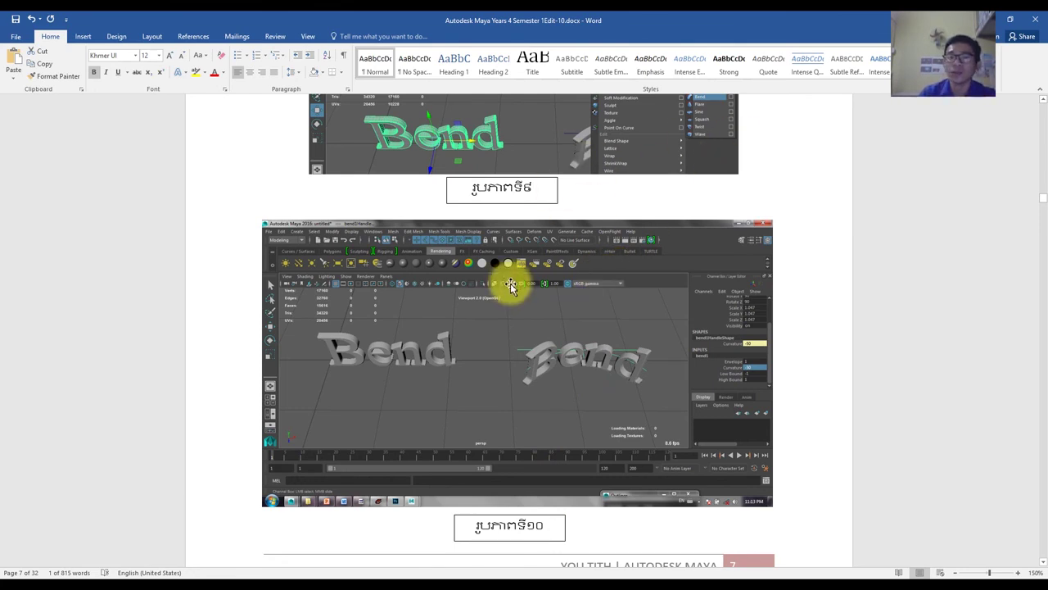
scroll(511, 282, "up", 2)
scroll(521, 295, "up", 3)
scroll(520, 295, "down", 3)
scroll(519, 306, "down", 5)
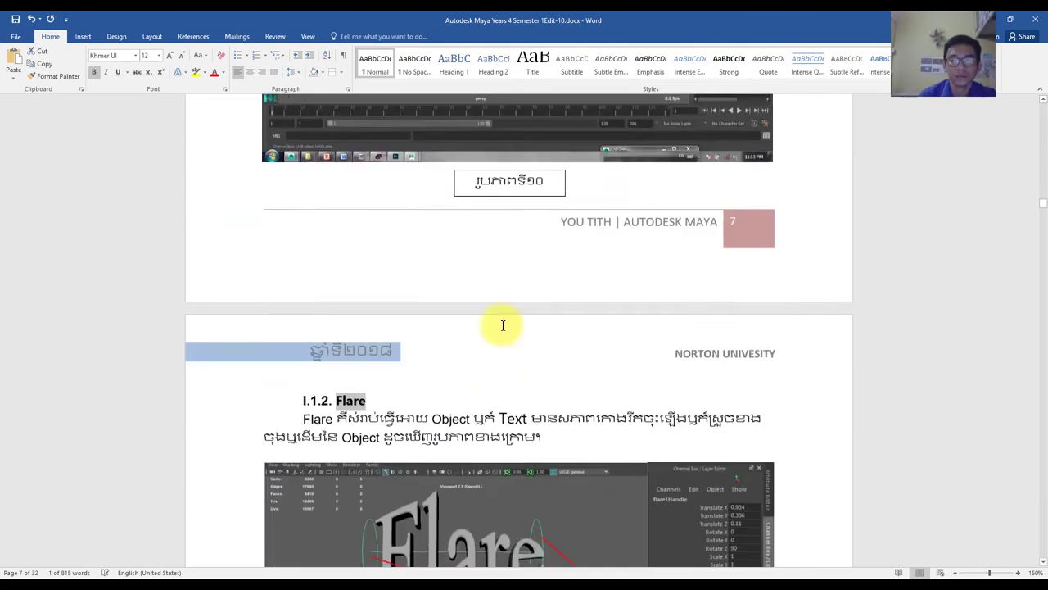
scroll(499, 325, "down", 3)
scroll(497, 330, "down", 2)
scroll(504, 326, "down", 1)
scroll(505, 326, "down", 2)
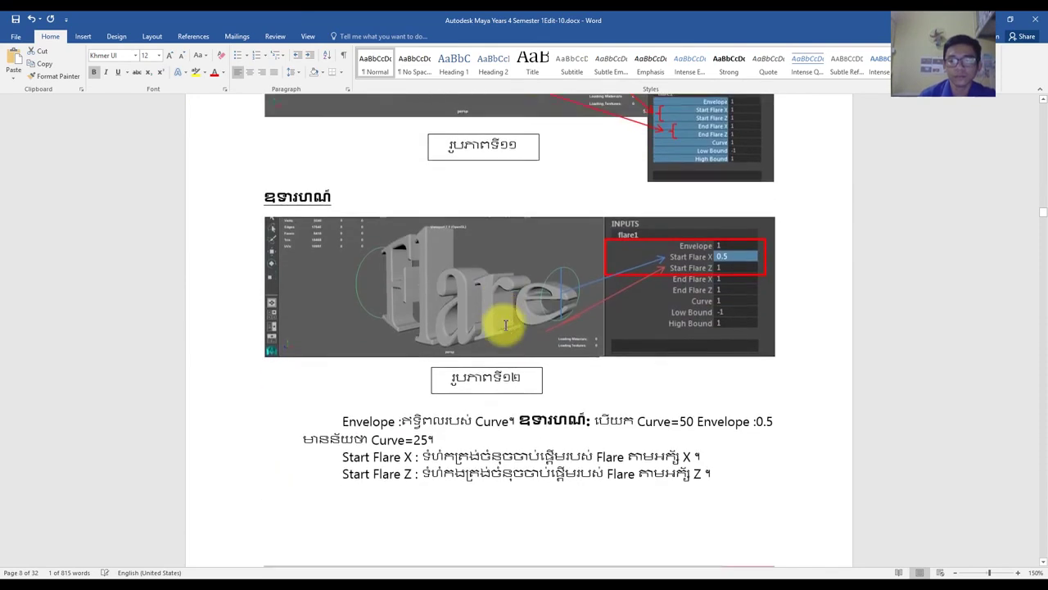
scroll(504, 326, "down", 2)
scroll(505, 325, "down", 5)
scroll(505, 326, "down", 3)
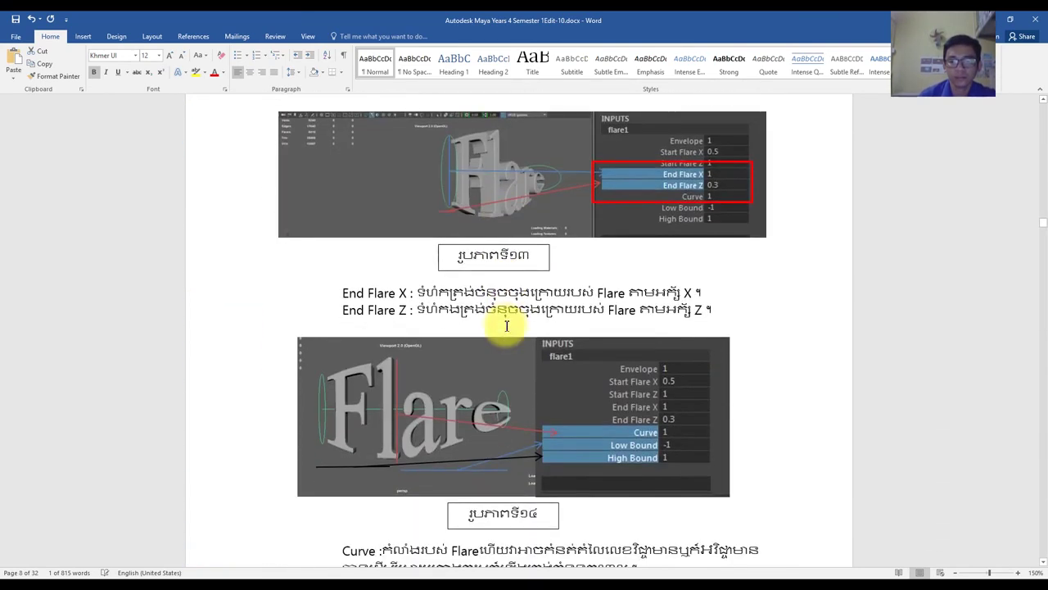
scroll(506, 326, "down", 4)
scroll(505, 325, "down", 4)
scroll(505, 325, "down", 4)
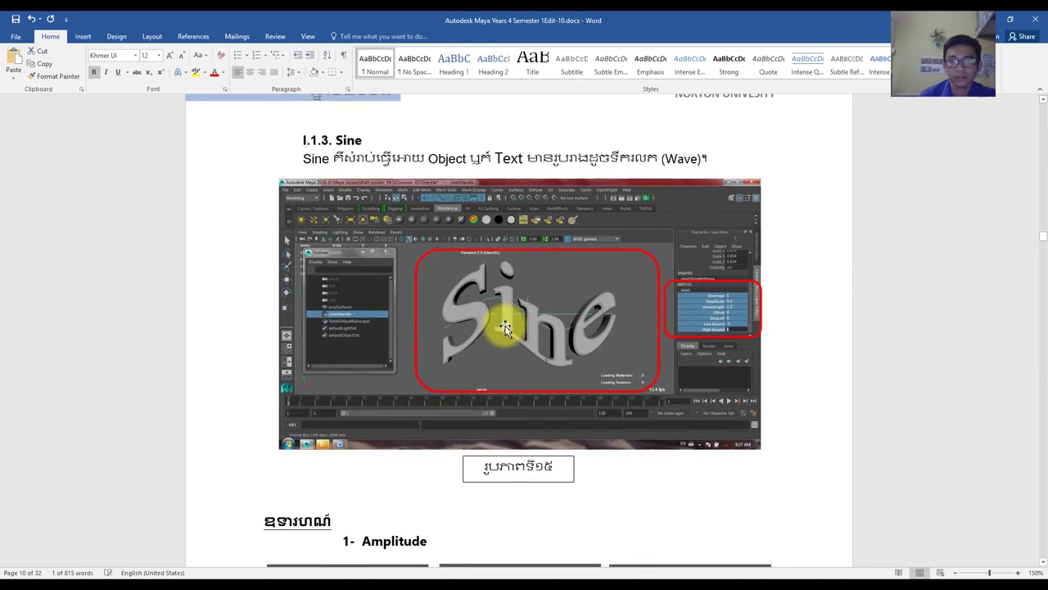
scroll(505, 326, "up", 4)
scroll(503, 323, "up", 5)
scroll(503, 319, "up", 3)
scroll(524, 307, "up", 1)
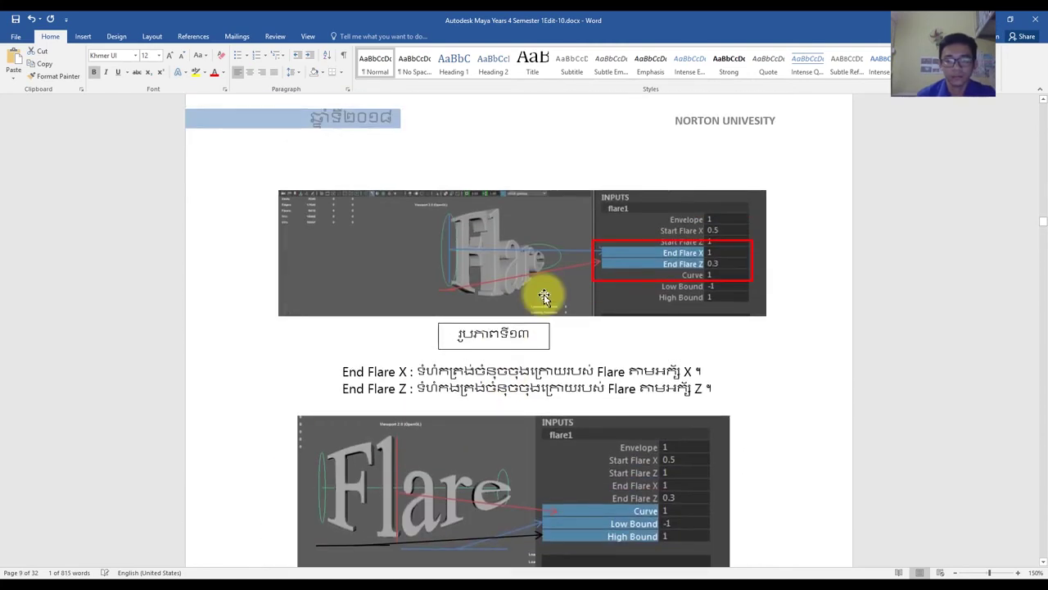